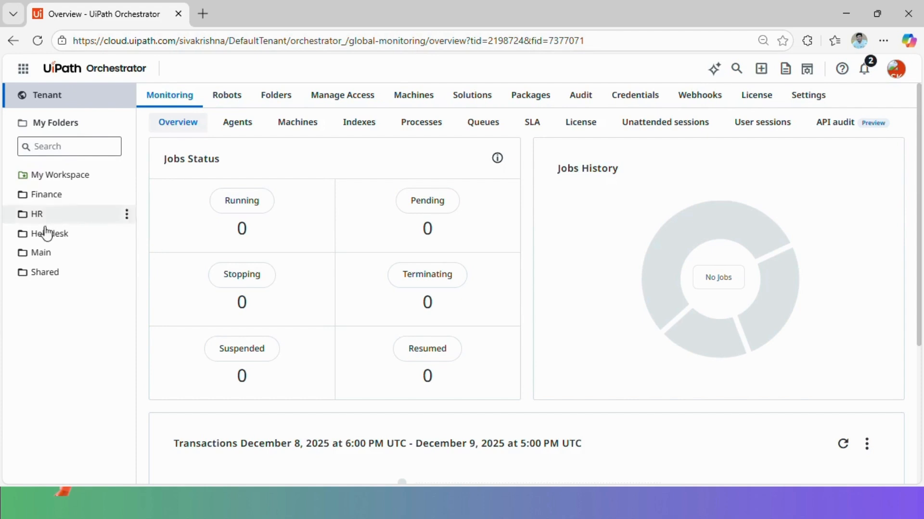
Go to the Main folder's Assets page and start creating a new asset
click(43, 254)
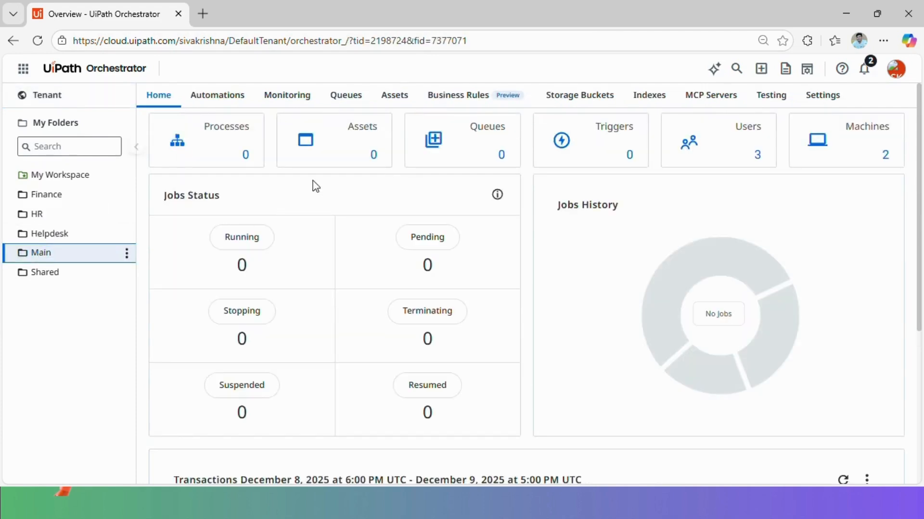
click(346, 148)
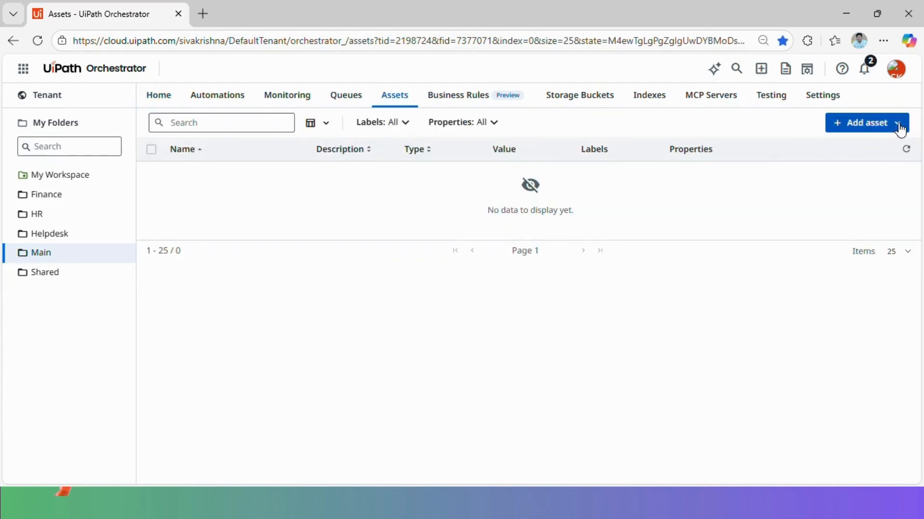
click(897, 123)
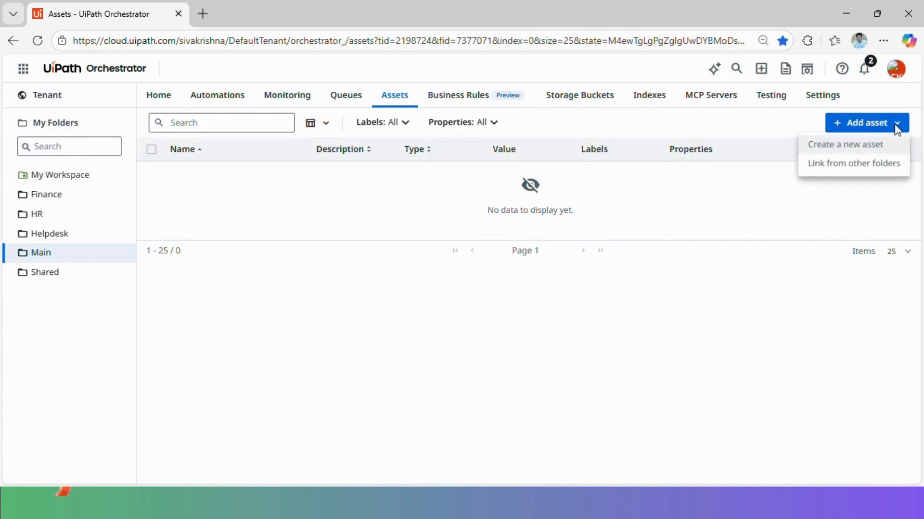
click(859, 150)
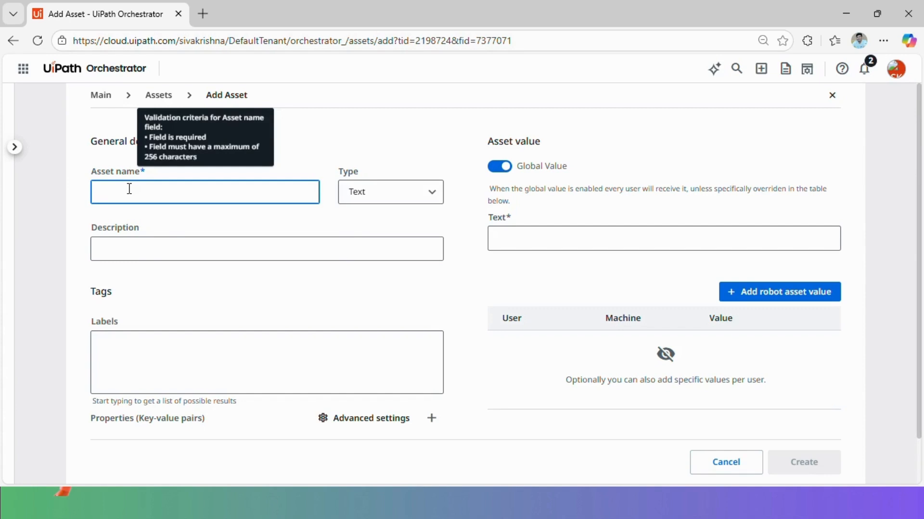
Name the asset Acme_Url, keep the Text type, and set its global value to URL1
text(Acme_Url)
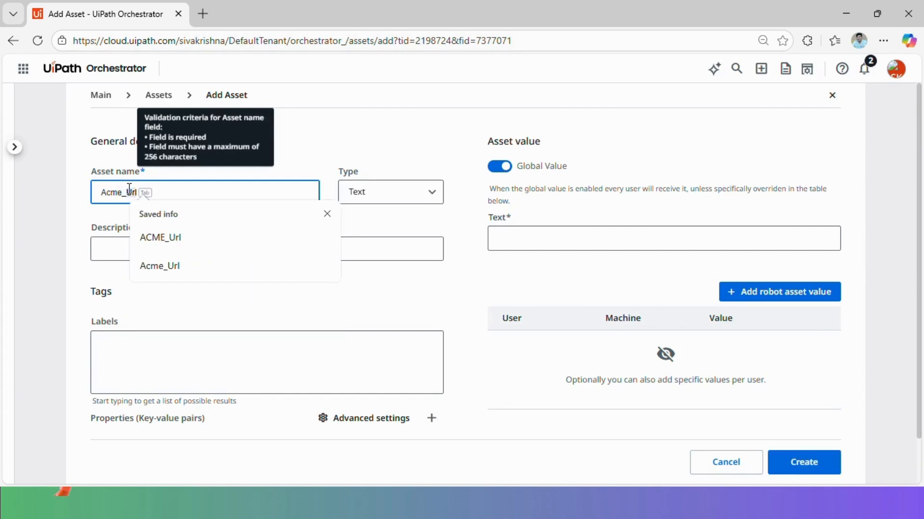
key(Tab)
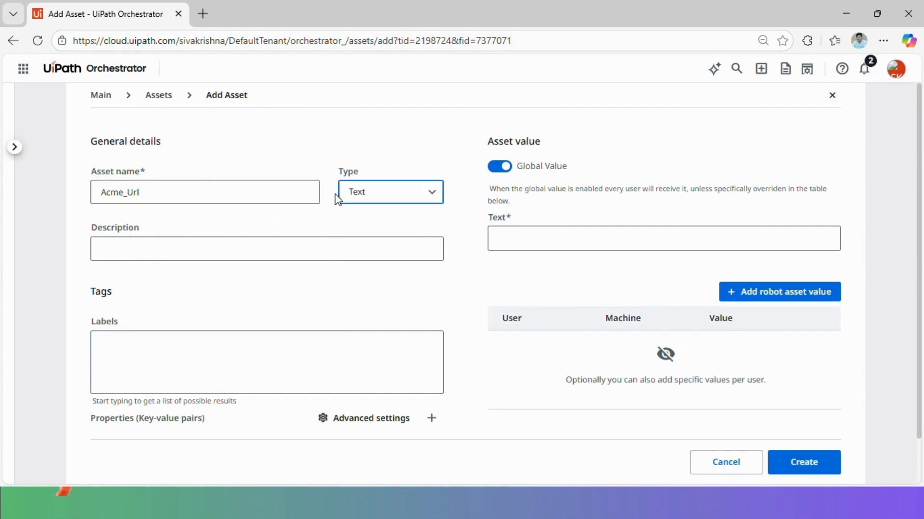
click(419, 193)
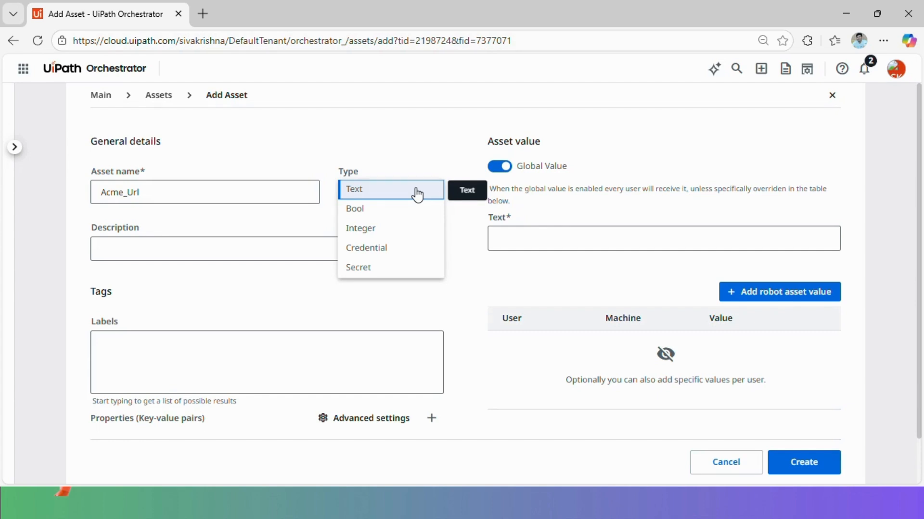
click(392, 192)
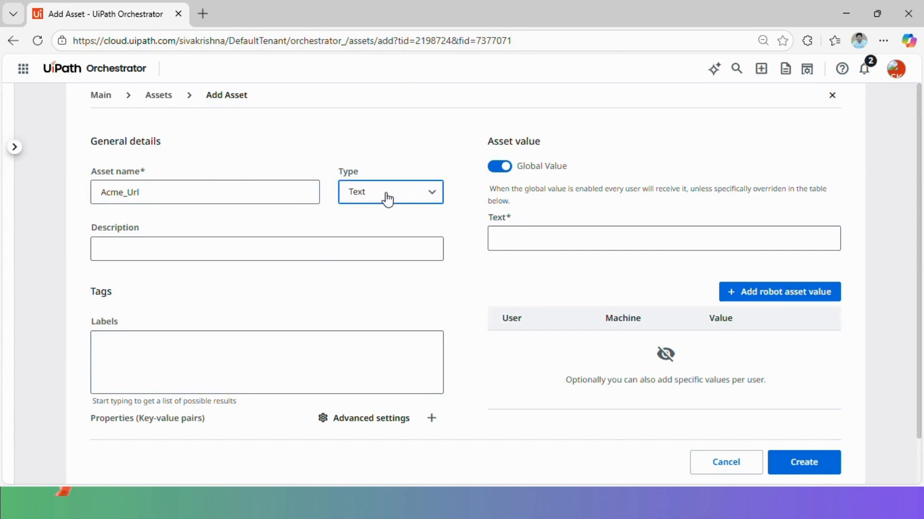
click(517, 241)
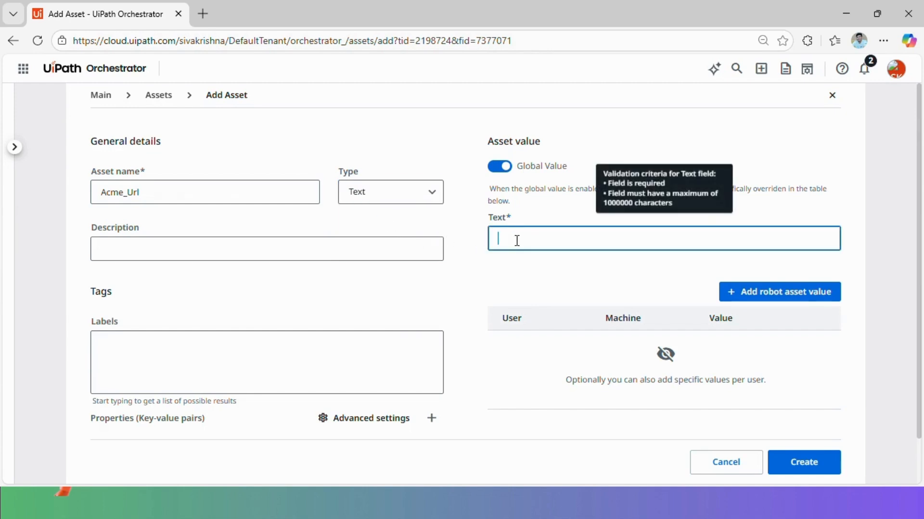
text(URL1)
click(490, 272)
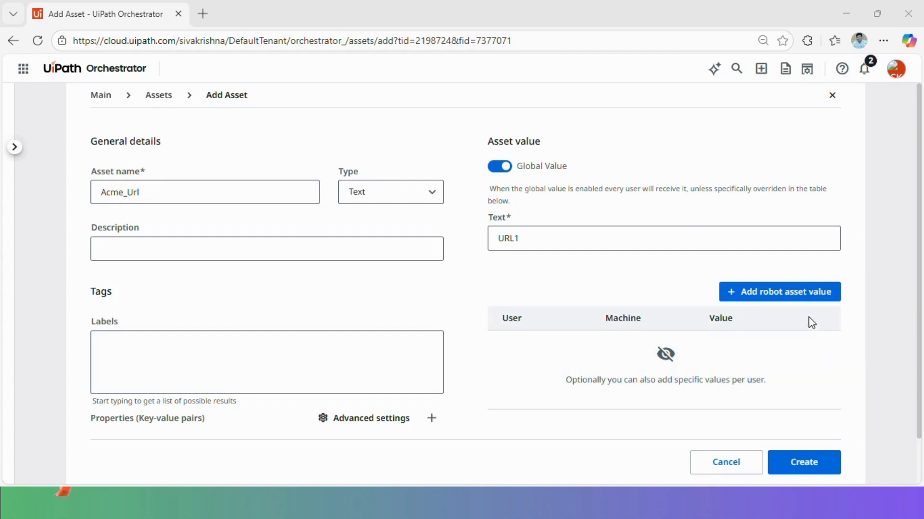
Add a robot asset value URL2 for user testingrobot
click(804, 299)
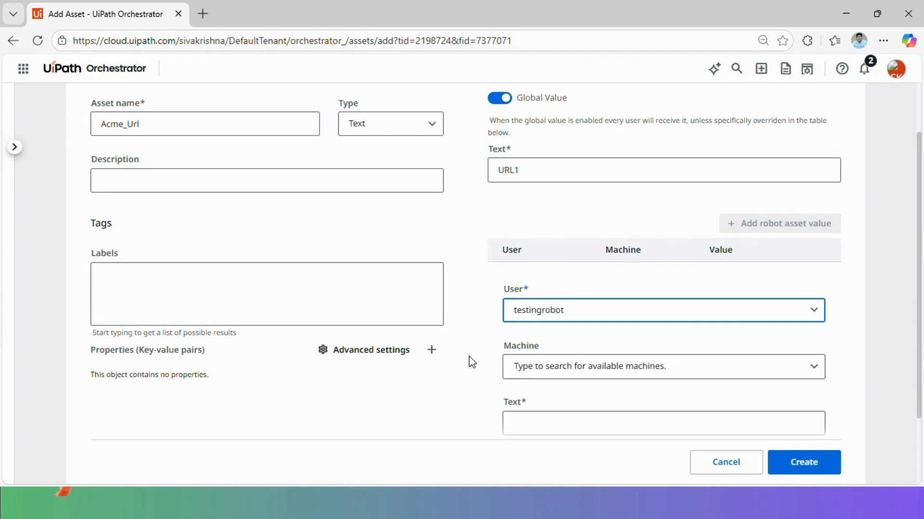
click(552, 356)
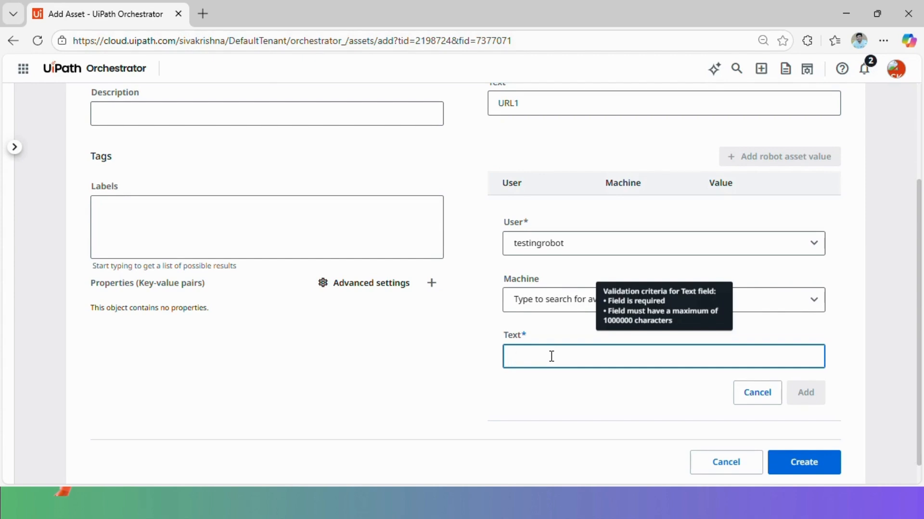
text(URL2)
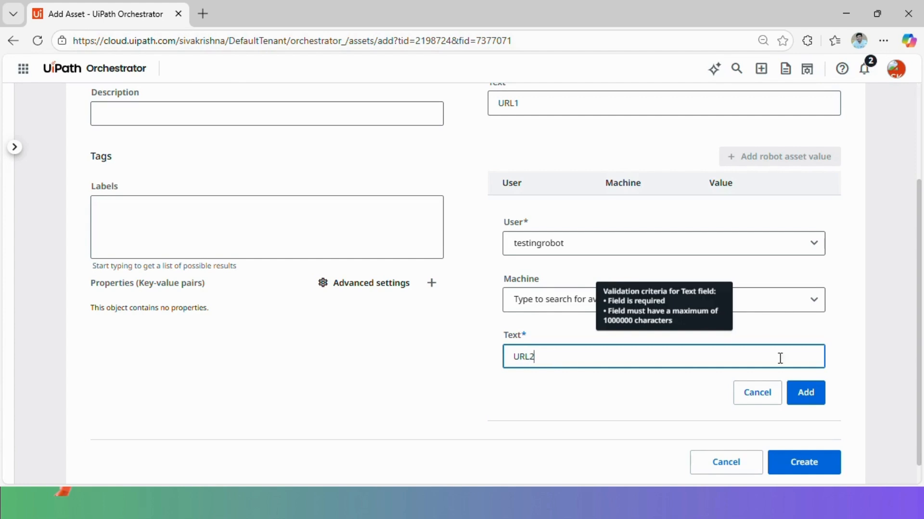
click(816, 395)
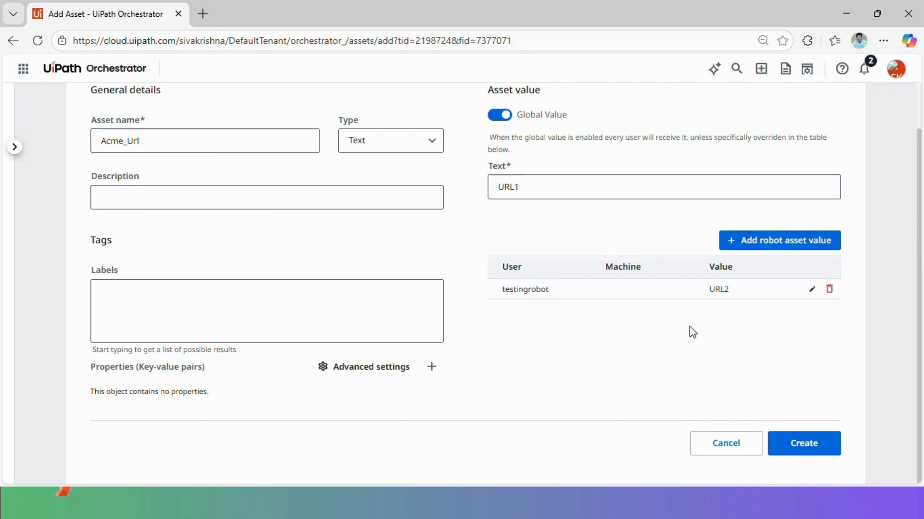
Highlight the robot value URL2 and the global value URL1 to compare them
double_click(724, 289)
drag(538, 187, 443, 193)
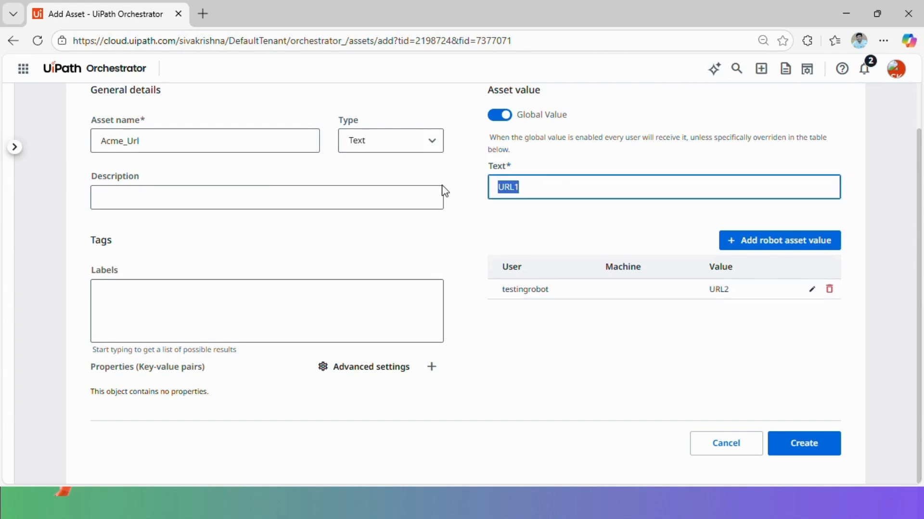
click(638, 324)
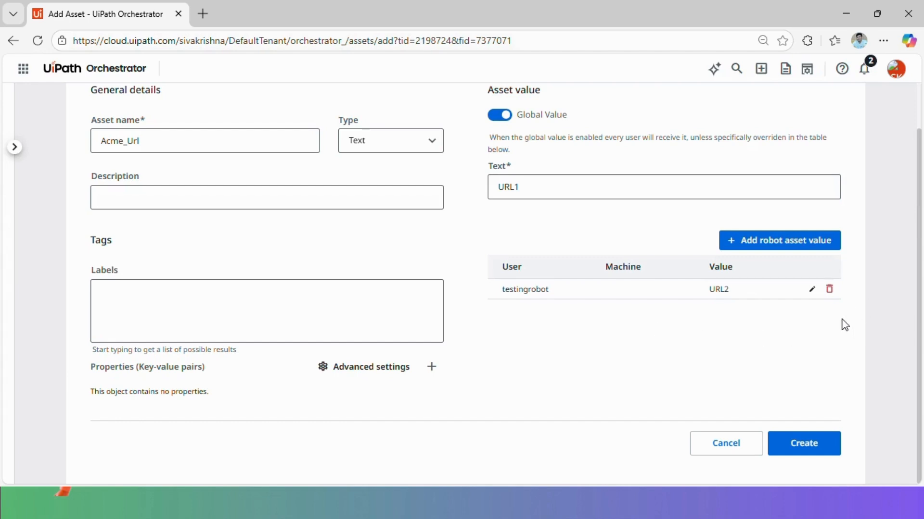
Add a second robot value, URL3, for testingrobot on the Testing machine
click(798, 243)
scroll(495, 305, down, 2)
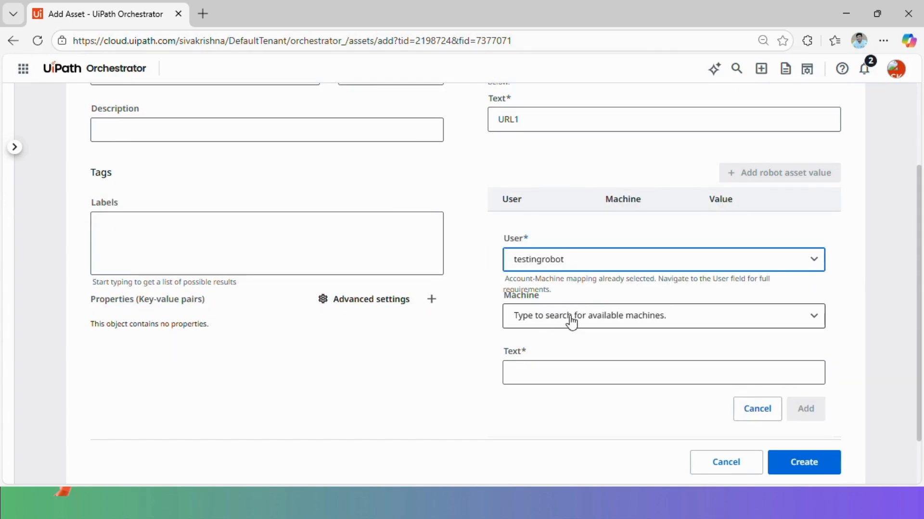
click(687, 321)
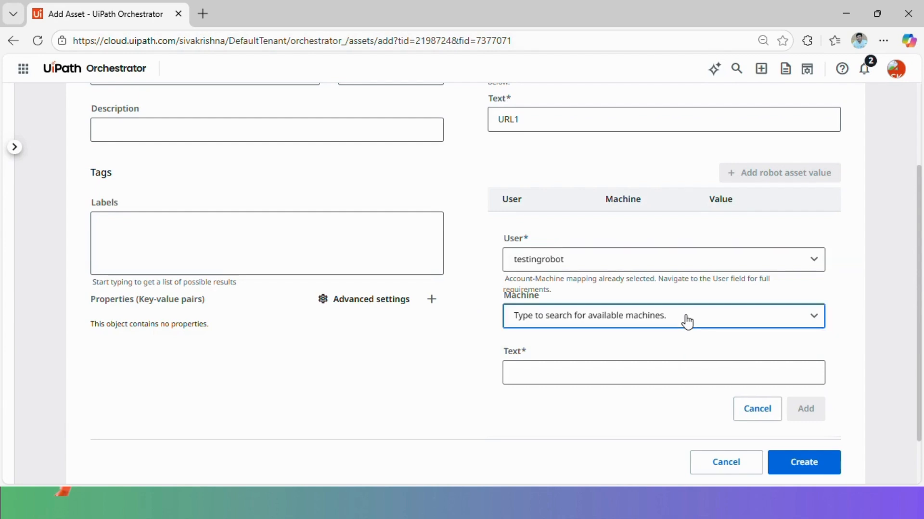
click(574, 294)
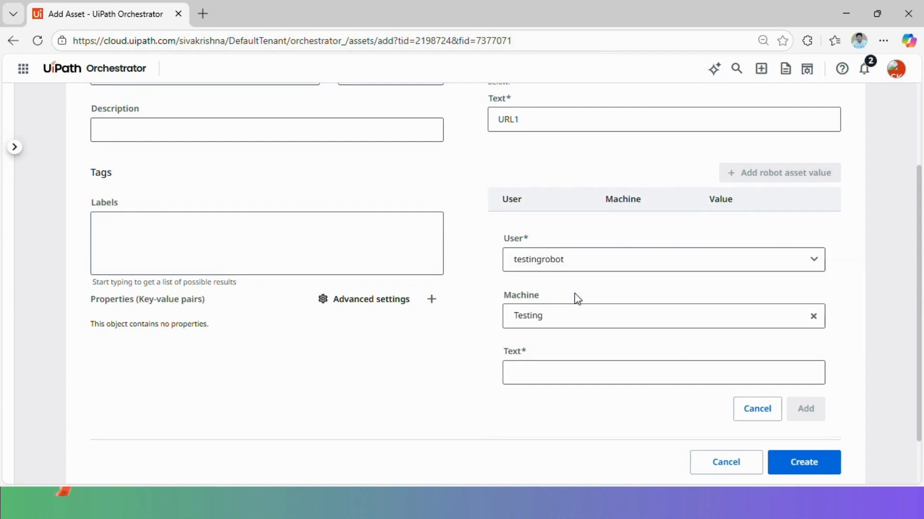
scroll(474, 318, down, 2)
click(547, 310)
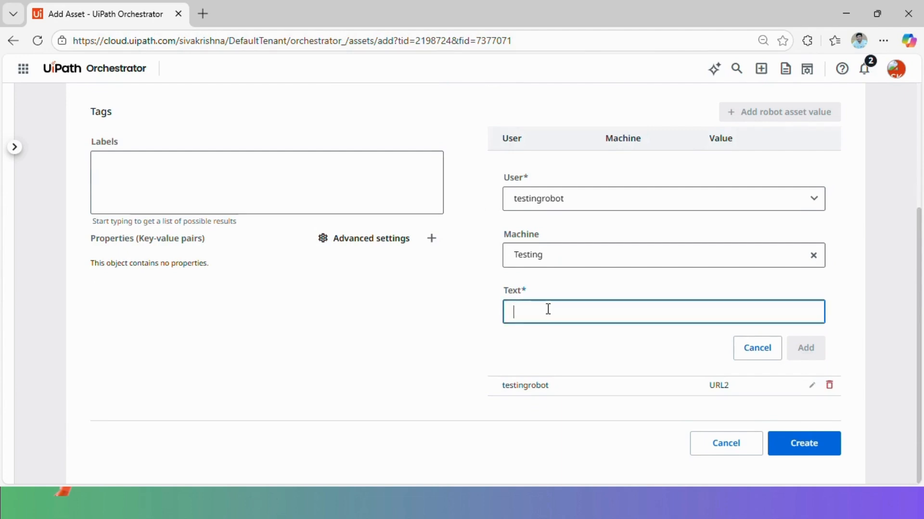
text(URL3)
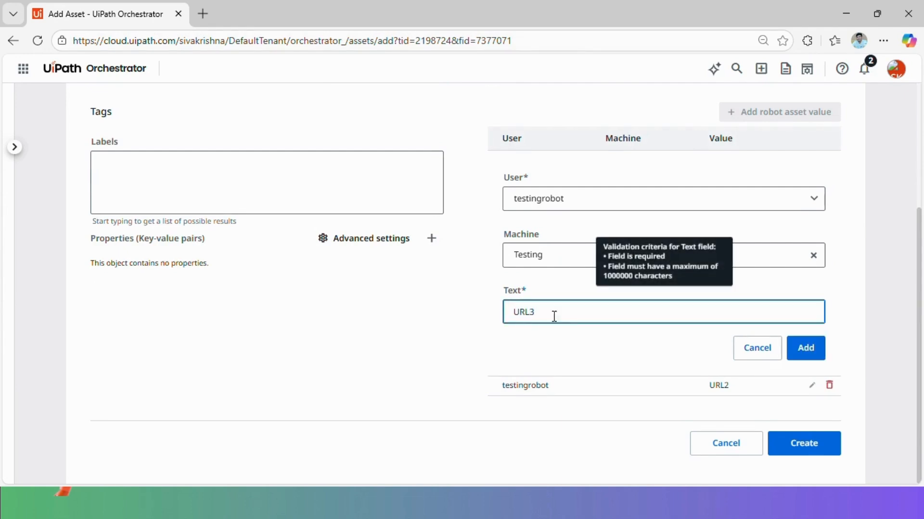
click(813, 354)
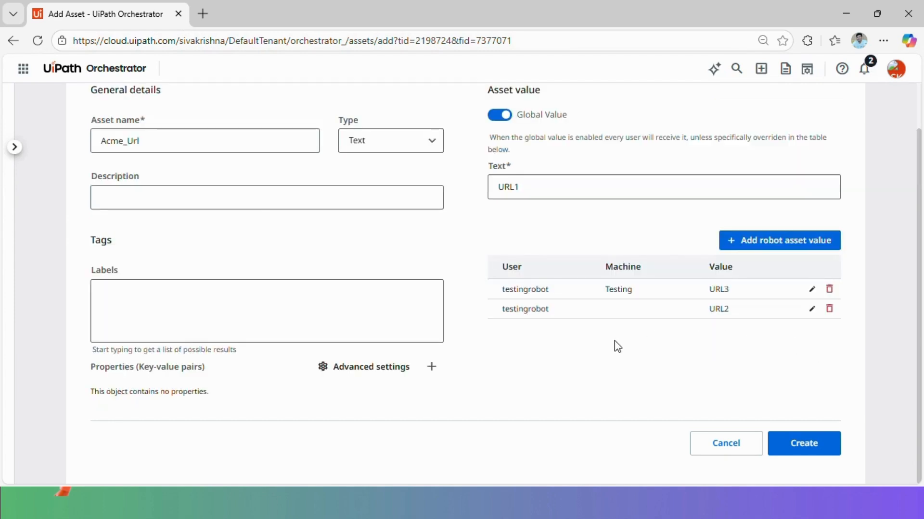
scroll(607, 352, up, 1)
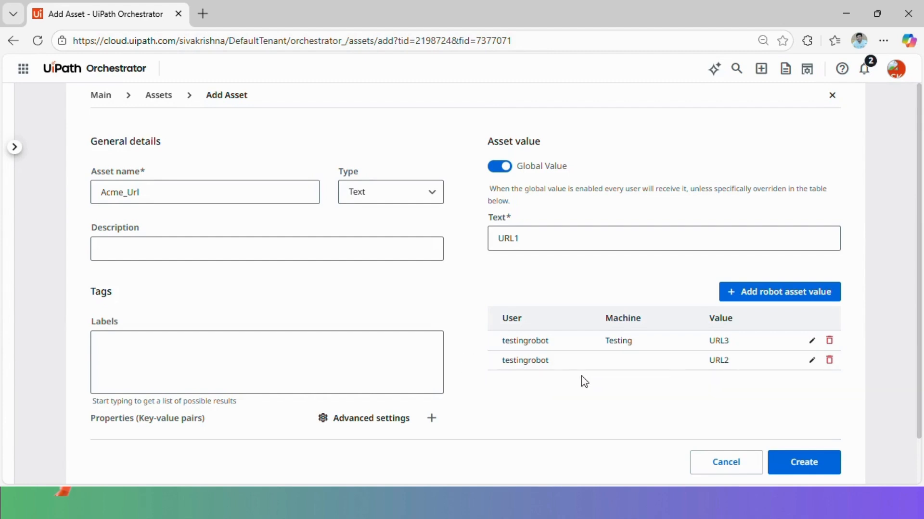
Point out the URL3 and URL1 values, then switch Global Value off to disable URL1
double_click(720, 339)
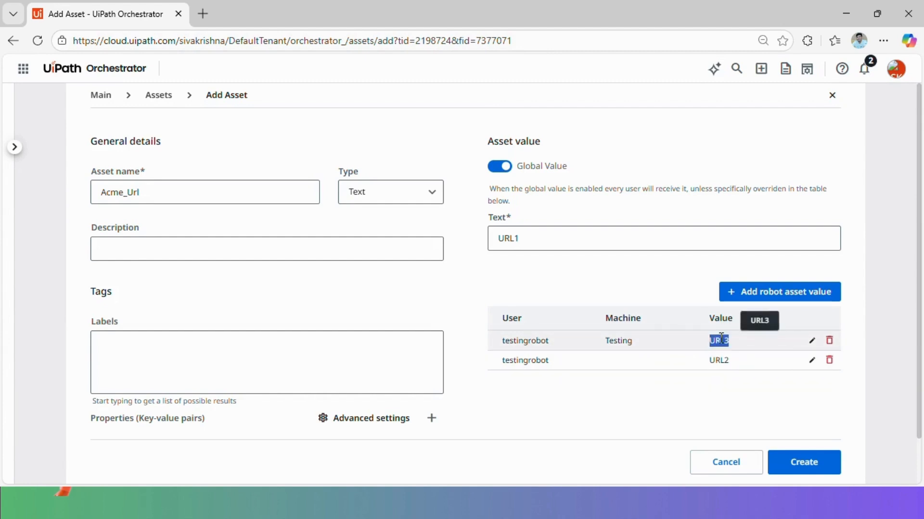
click(621, 398)
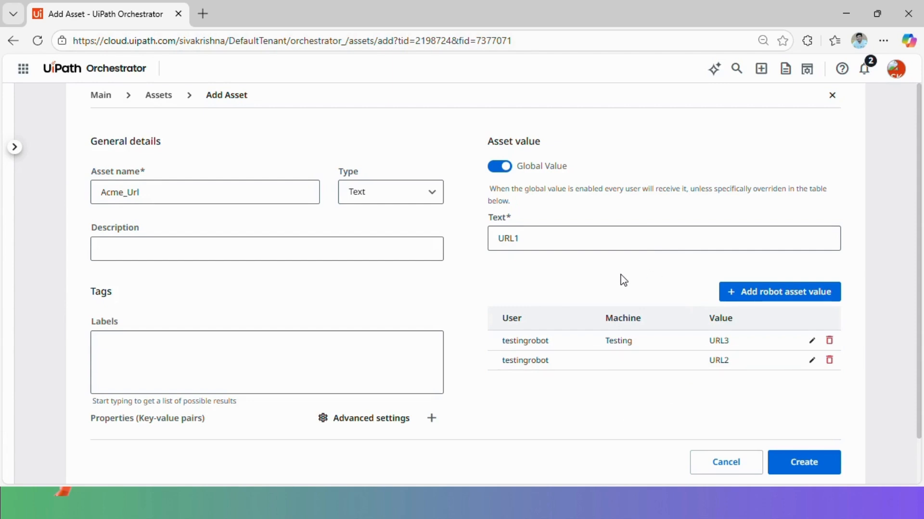
click(539, 236)
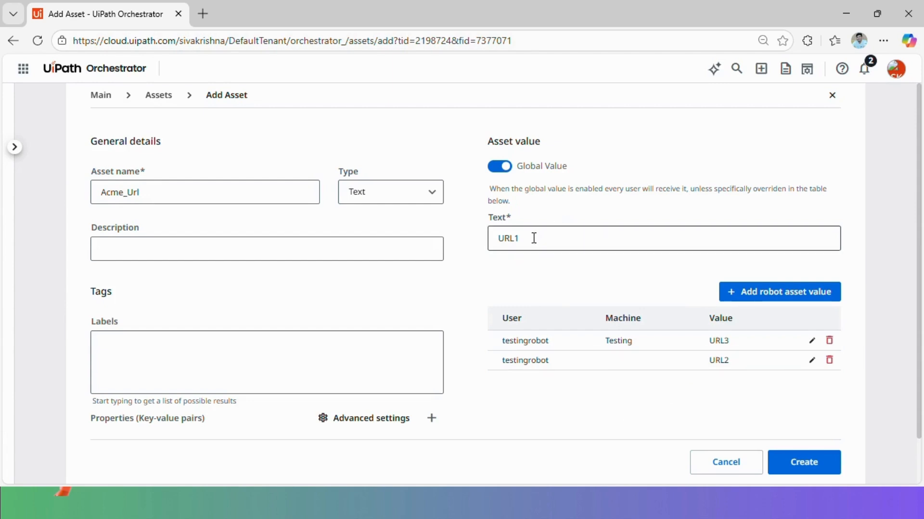
drag(534, 237, 498, 238)
click(574, 264)
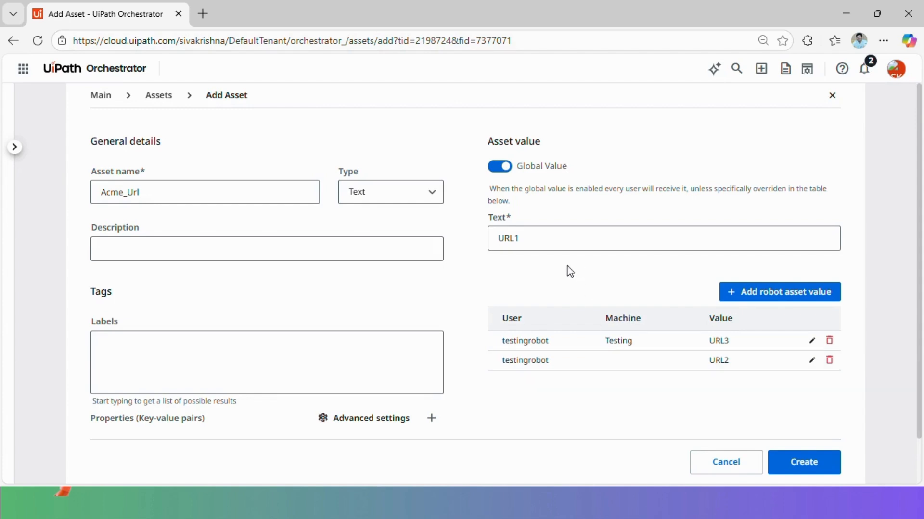
click(500, 168)
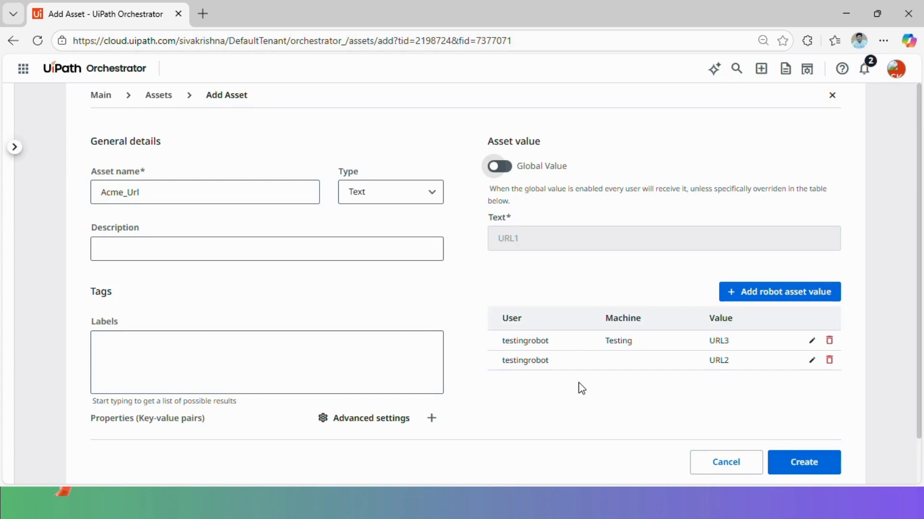
Give Acme_Url the description 'This is ACME Application'
click(176, 246)
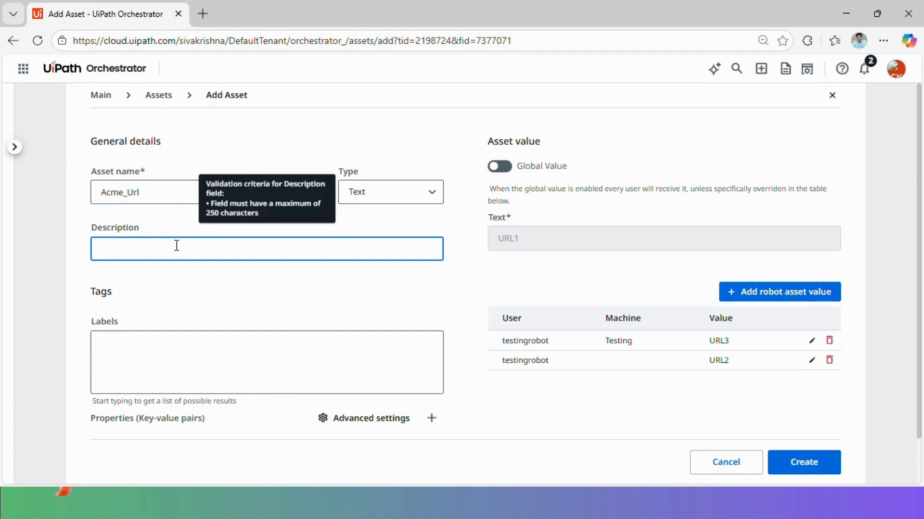
text(This i)
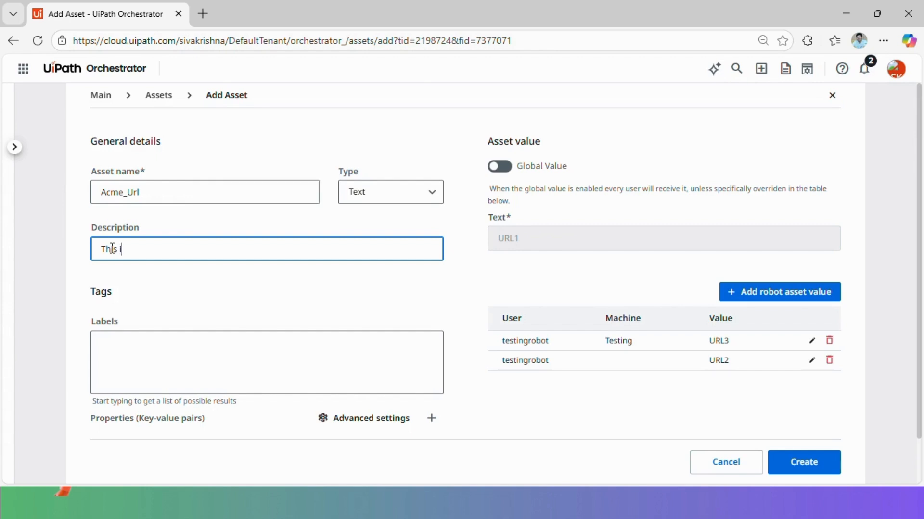
text(s ACME Application url)
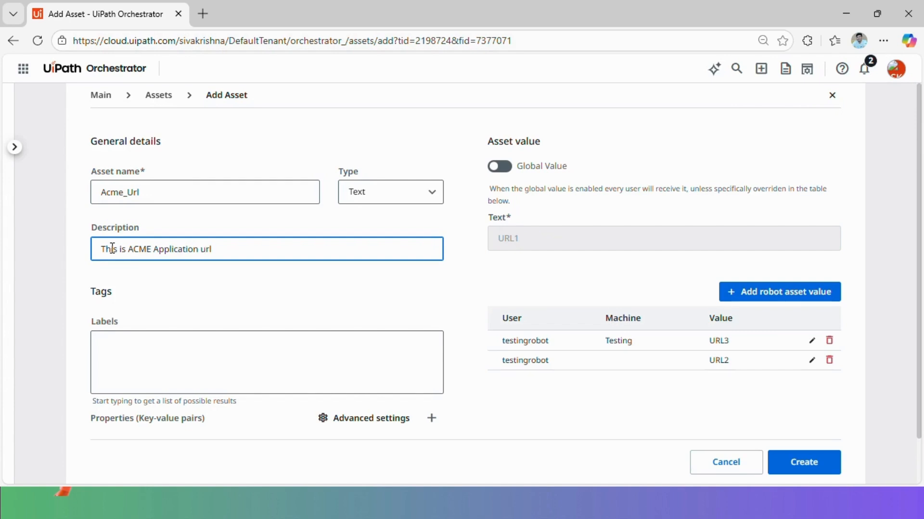
click(181, 232)
scroll(181, 232, down, 1)
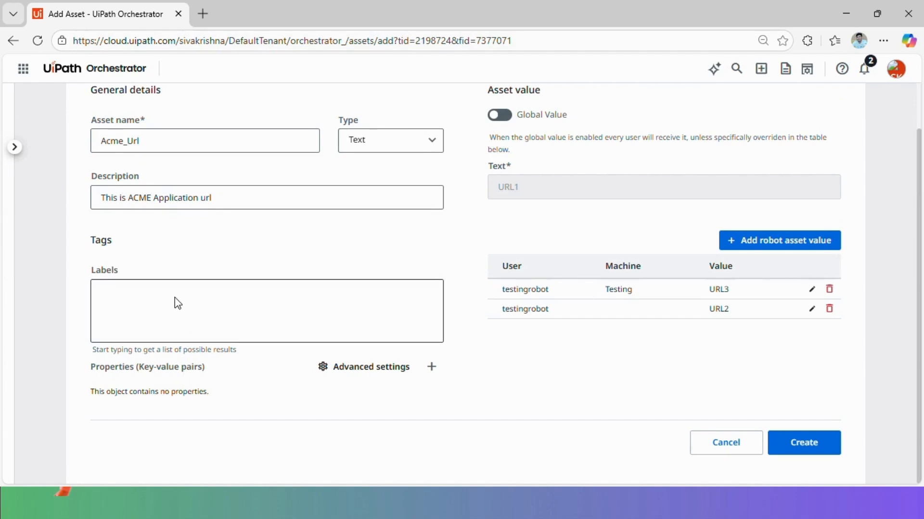
Attach the ACME label to the asset
click(120, 326)
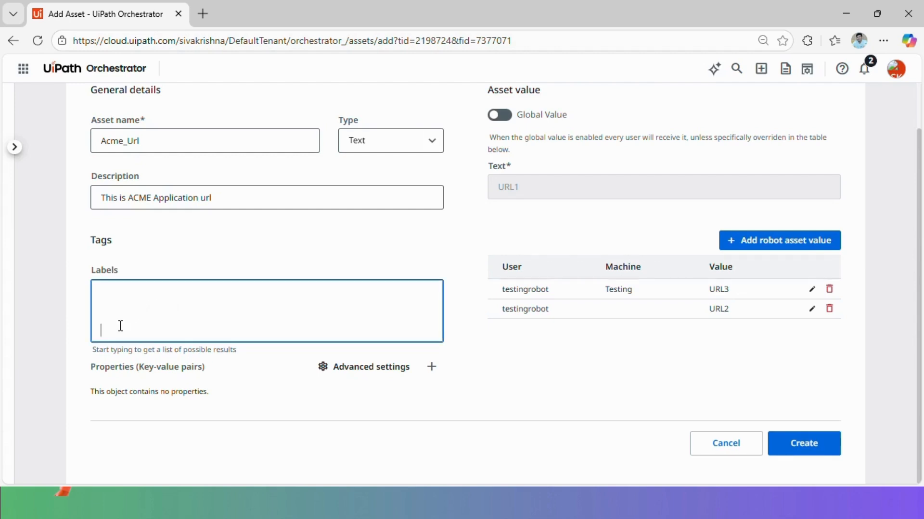
text(ACM)
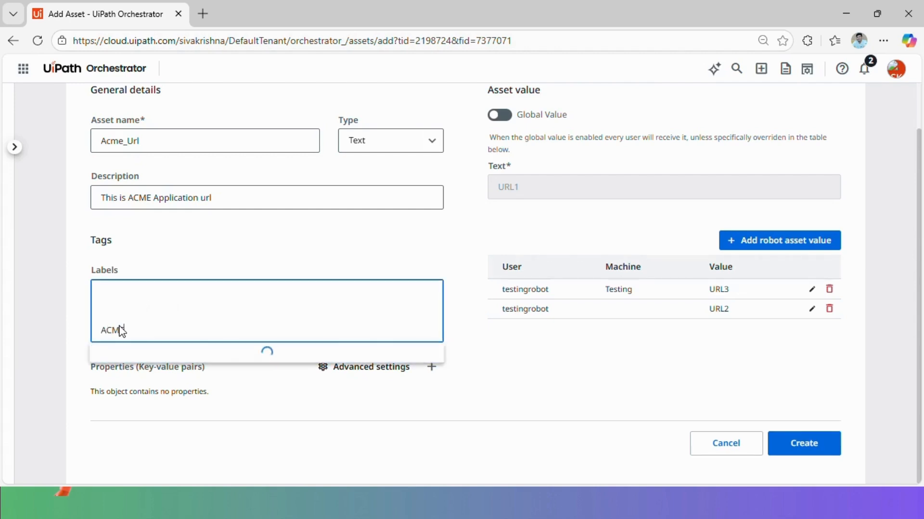
text(E)
click(141, 356)
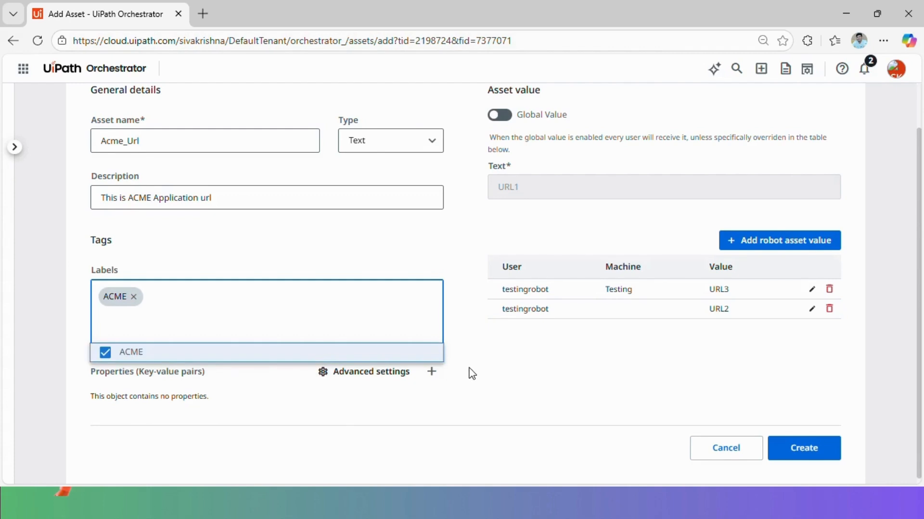
click(496, 363)
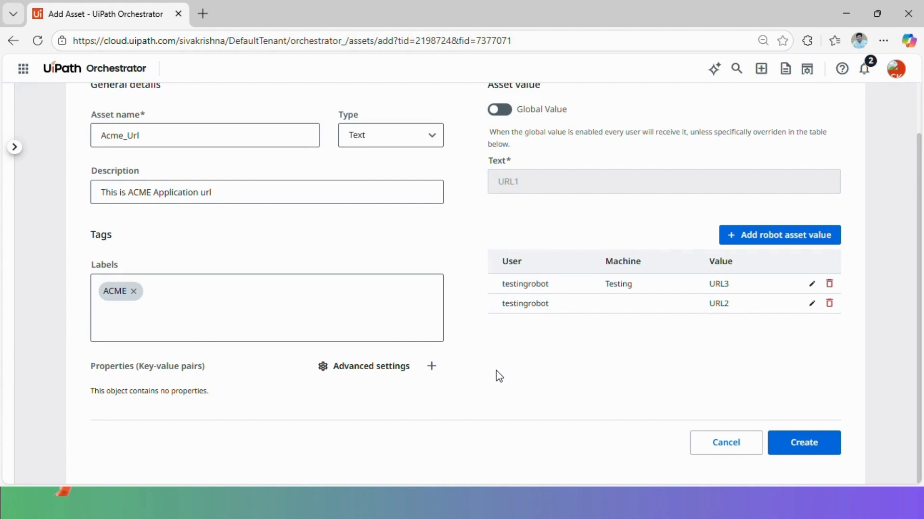
Add a property with key InUse and value True
click(432, 367)
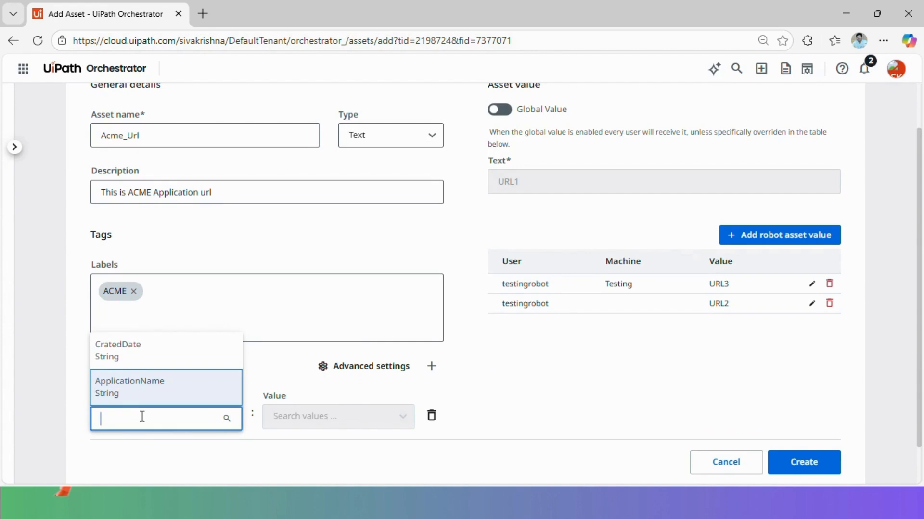
text(InUs)
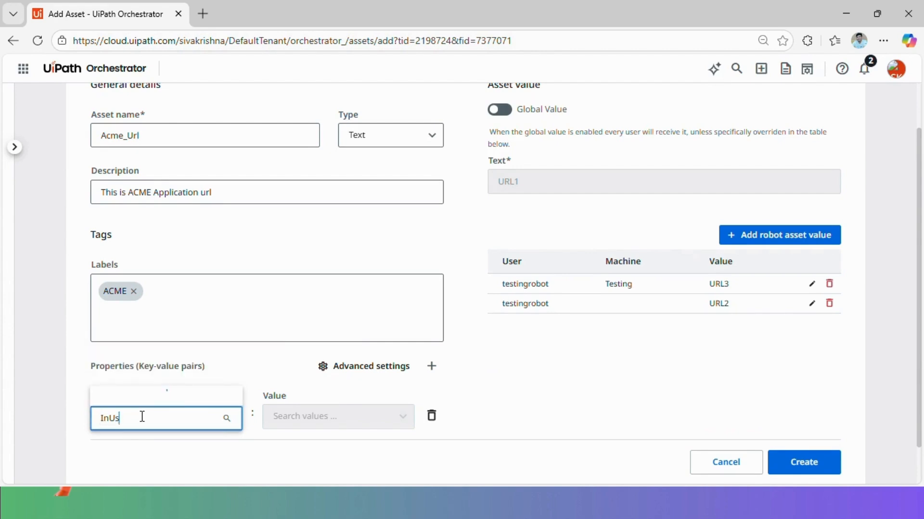
text(e)
click(299, 422)
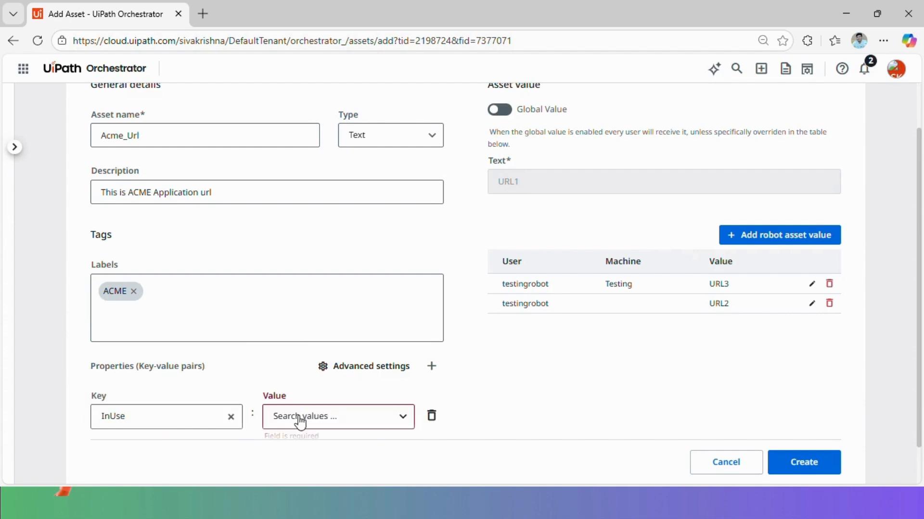
click(299, 416)
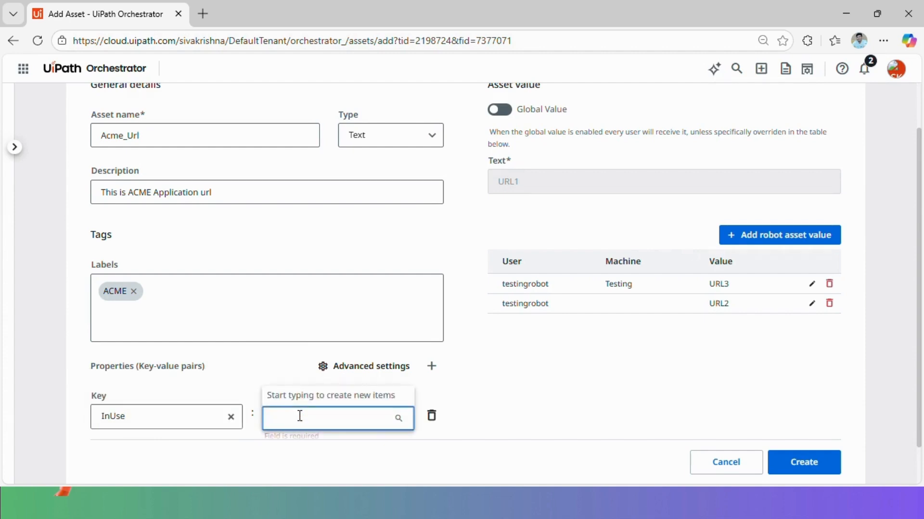
text(True)
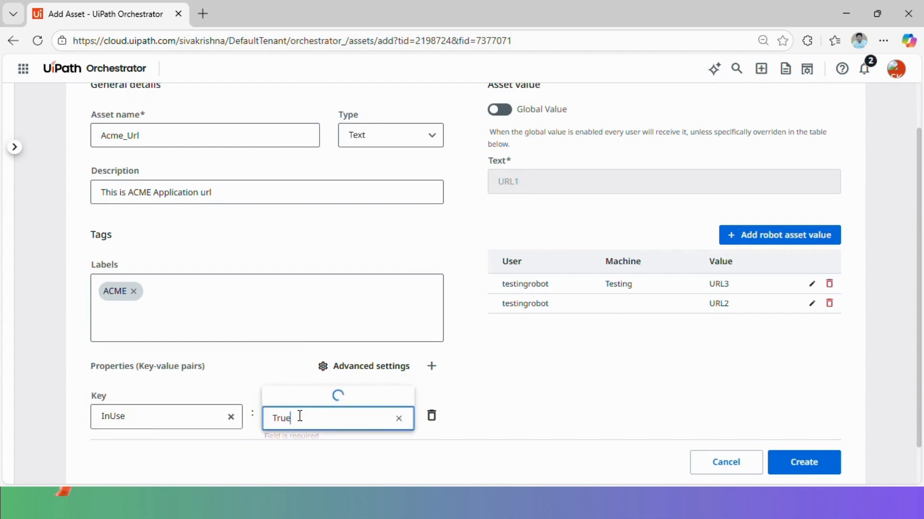
click(310, 395)
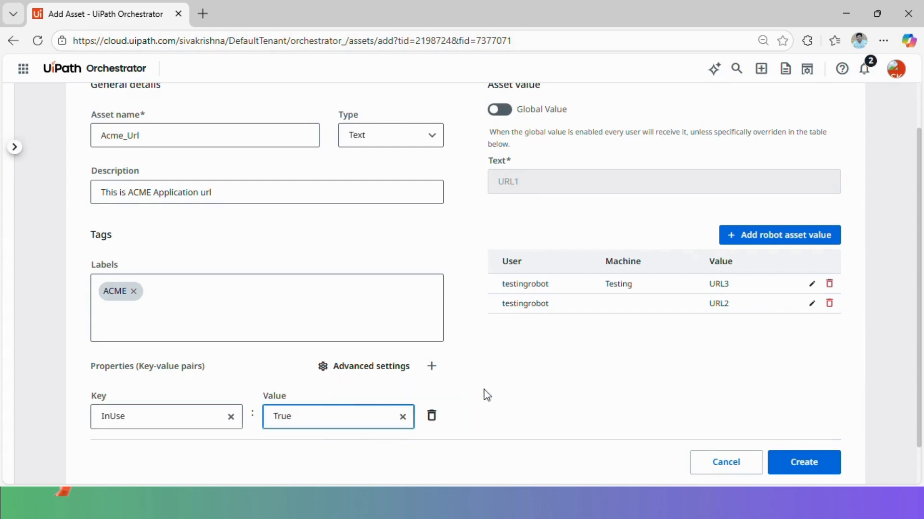
scroll(483, 393, down, 1)
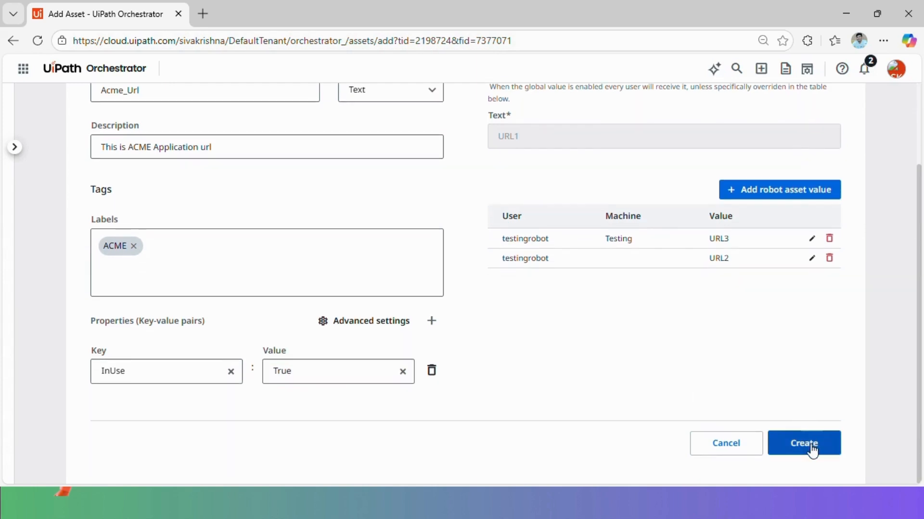
Create the Acme_Url asset, then start another new asset in Main
click(811, 448)
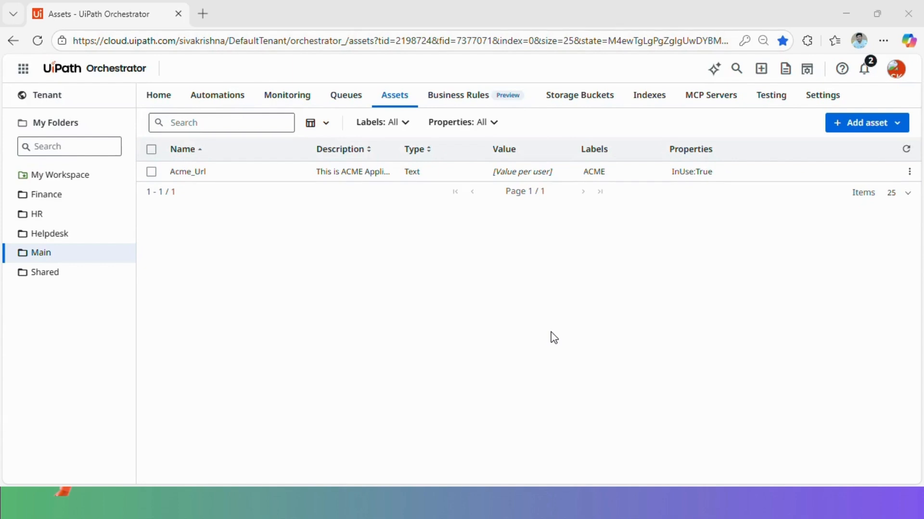
click(897, 124)
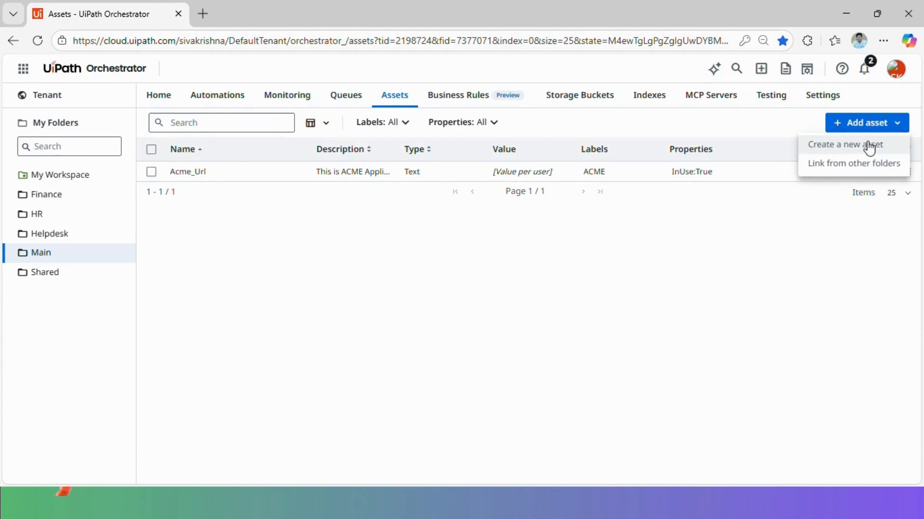
click(870, 148)
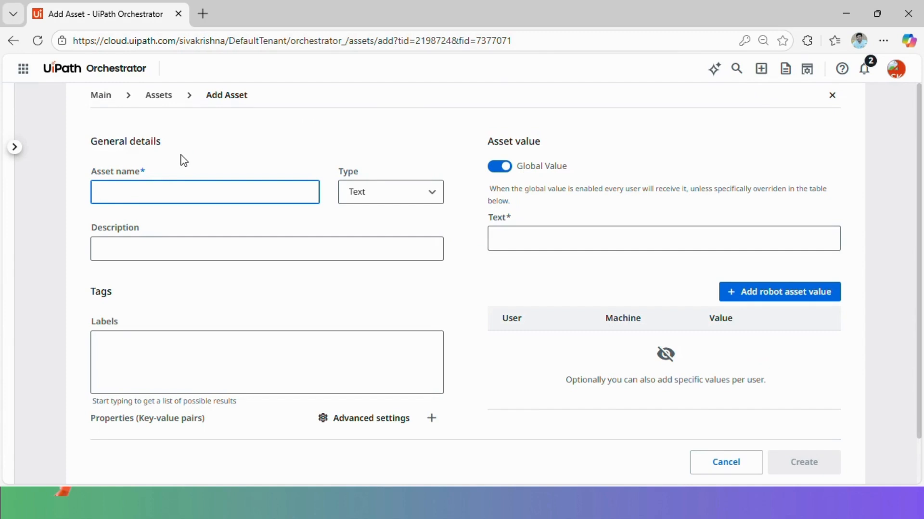
Name the new asset DownloadReports and make it a Bool asset
text(DownloadReports)
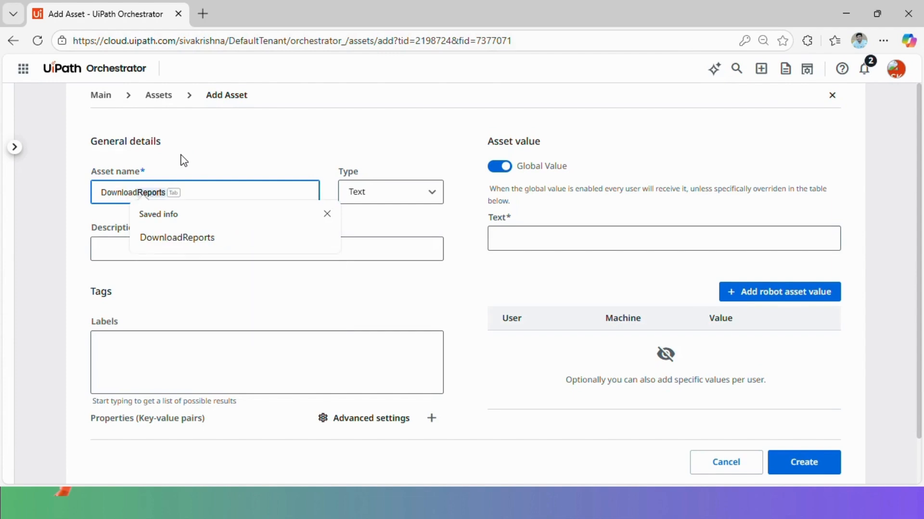
click(186, 238)
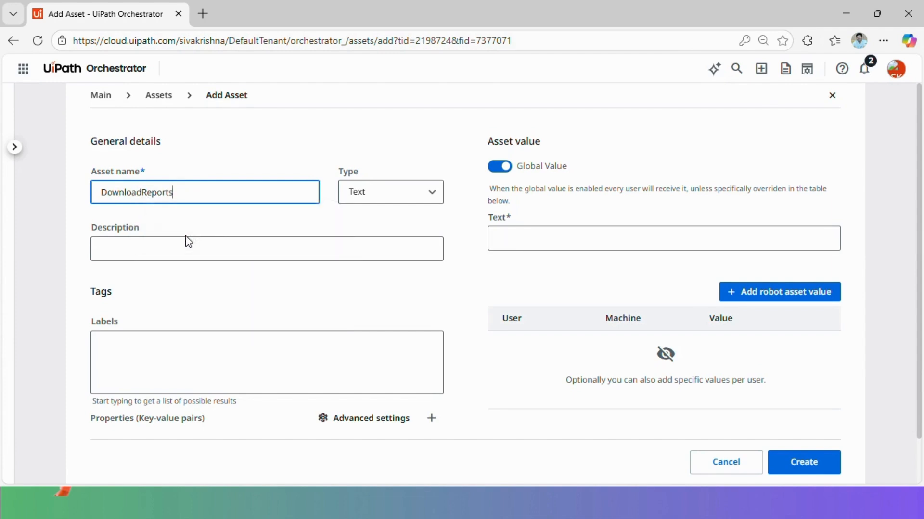
click(385, 205)
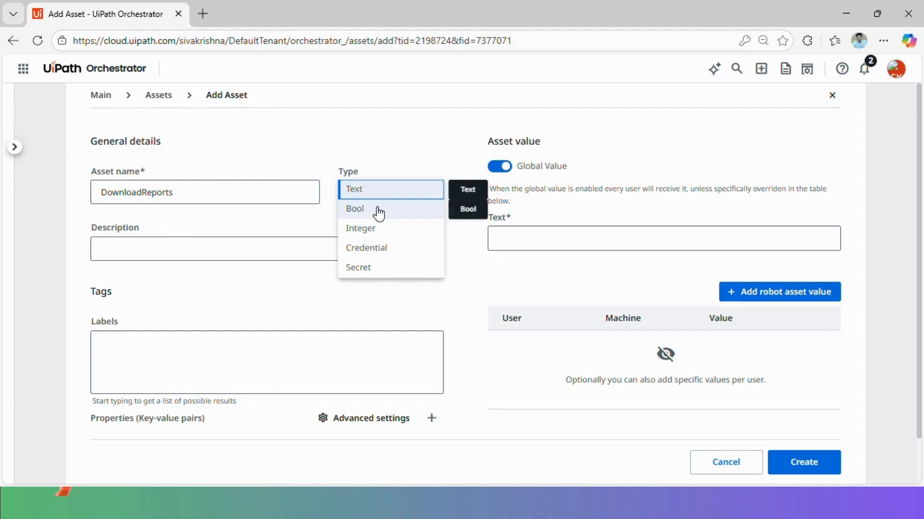
click(379, 212)
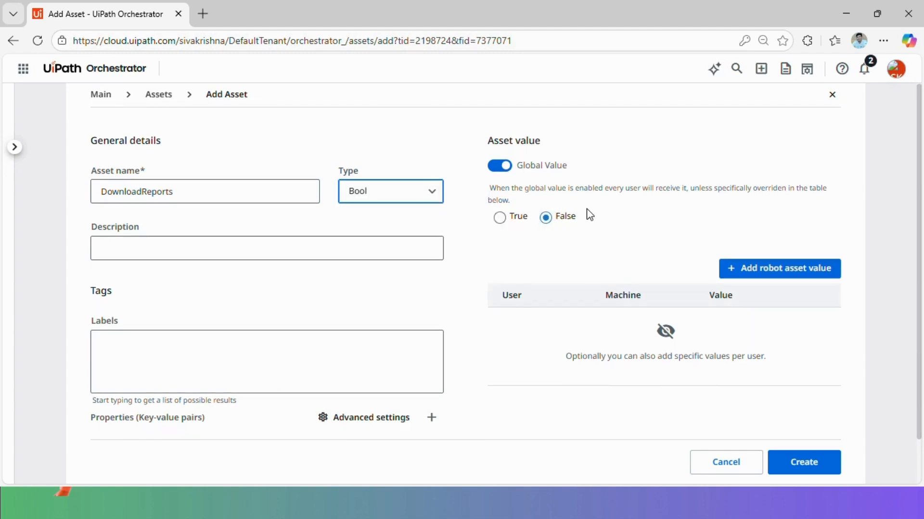
scroll(584, 218, down, 1)
Create and attach a Reports label to the asset
click(144, 329)
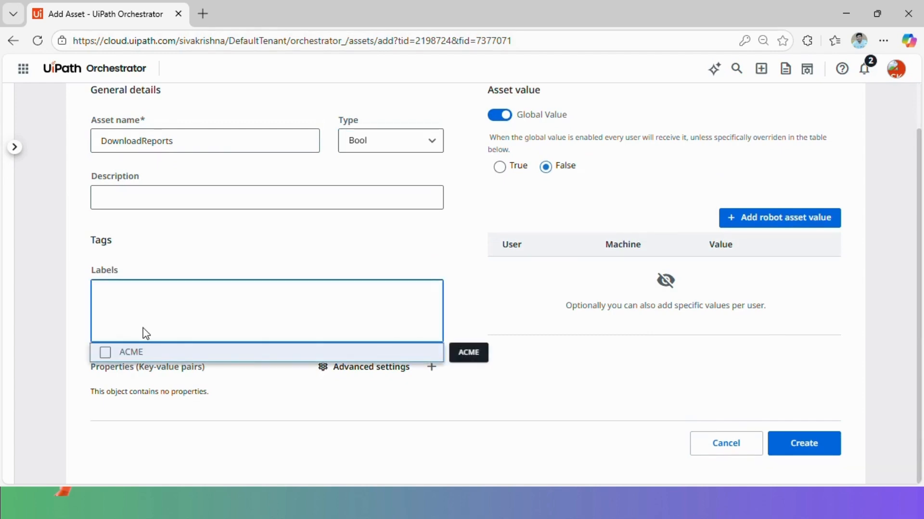
text(Reports)
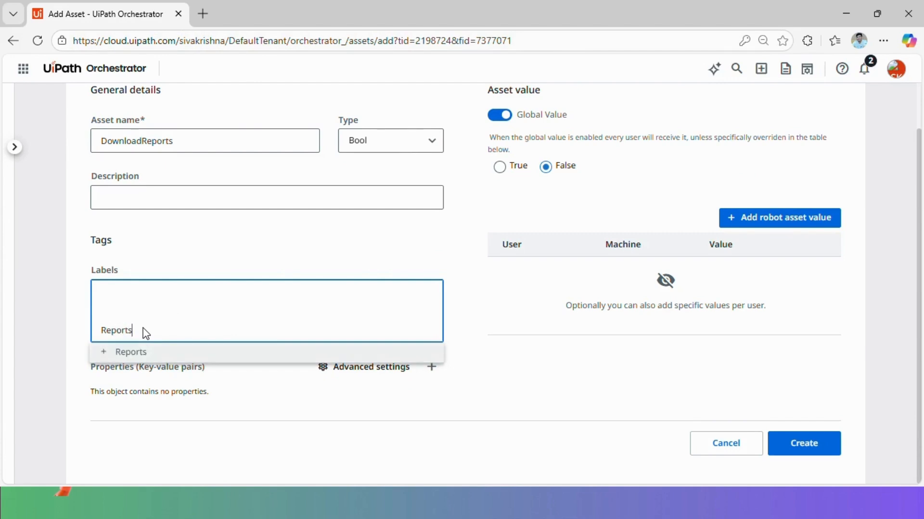
click(144, 354)
click(188, 251)
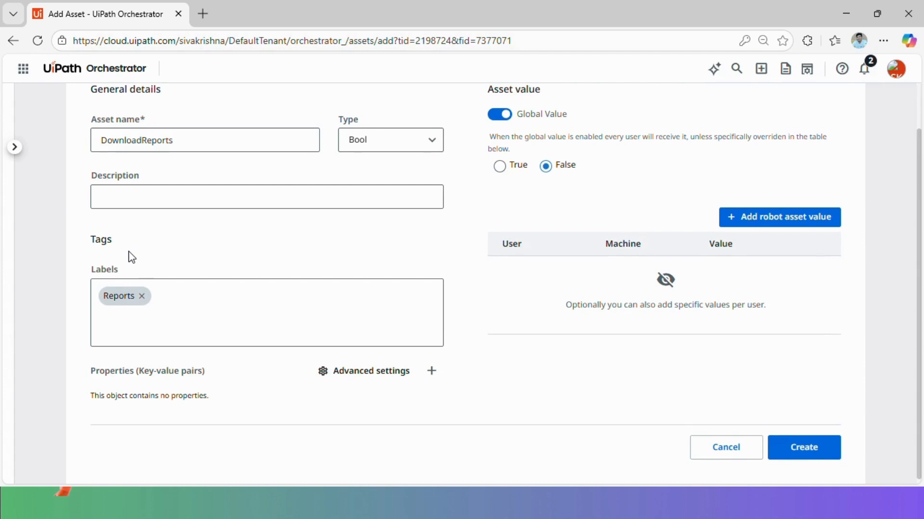
Add property InUse = False and create the DownloadReports asset
click(431, 370)
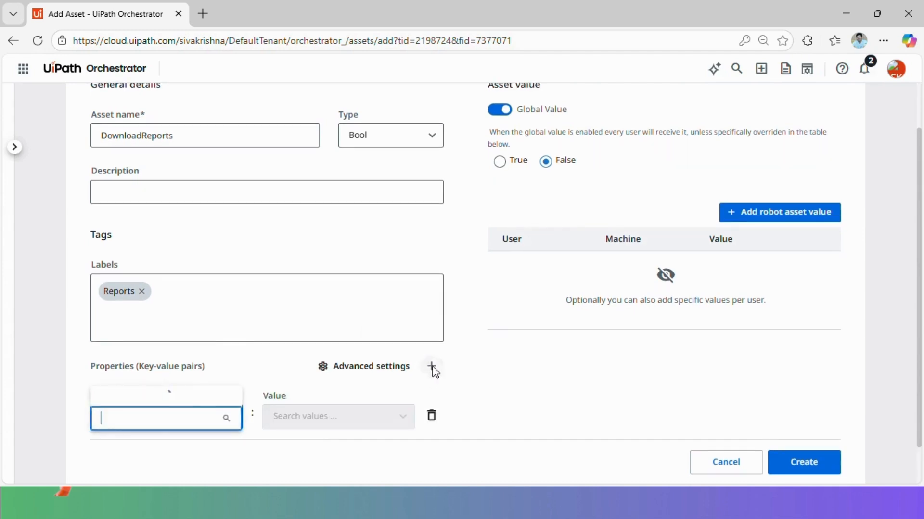
click(126, 320)
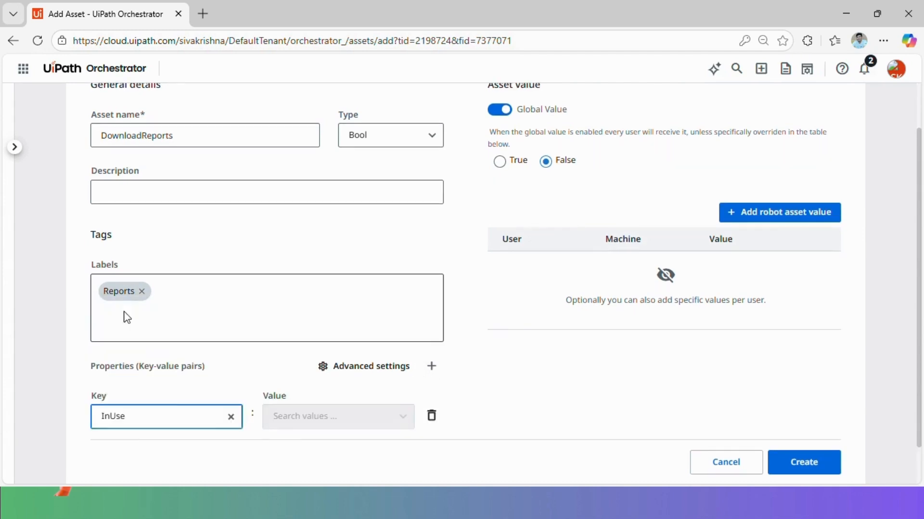
click(316, 416)
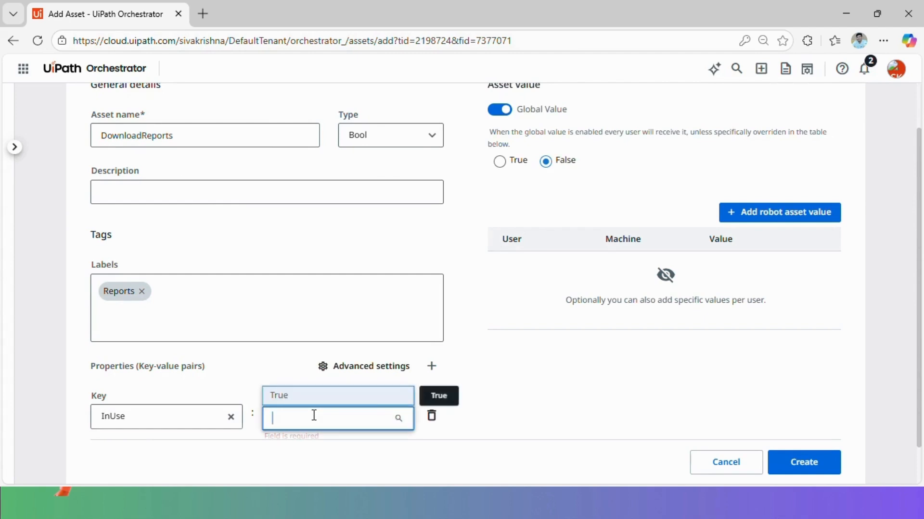
text(False)
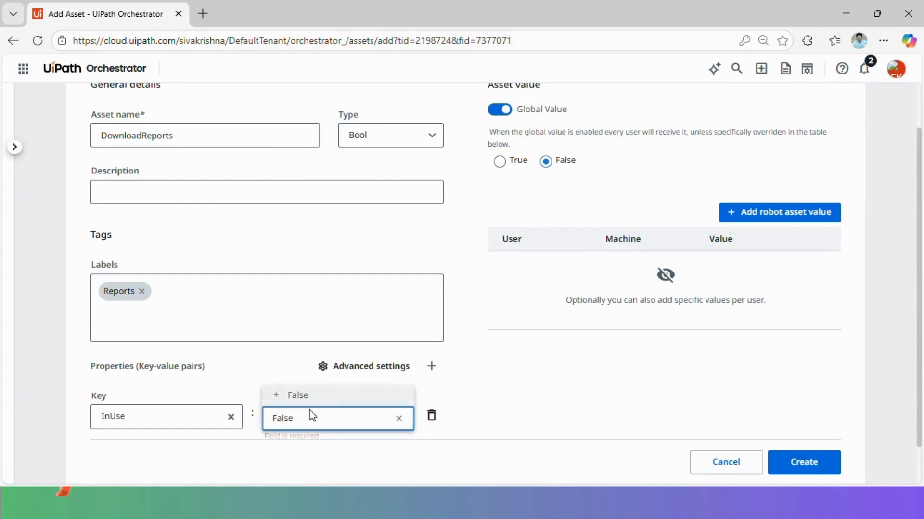
click(303, 395)
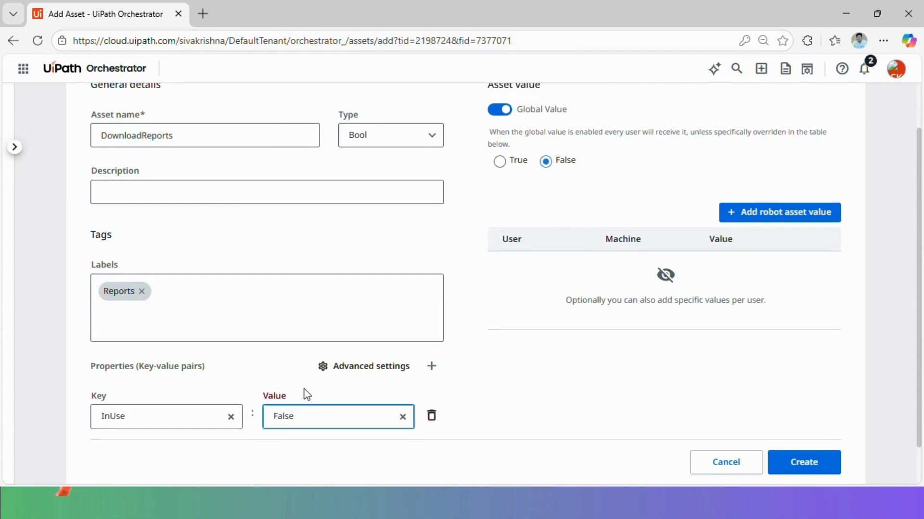
click(817, 472)
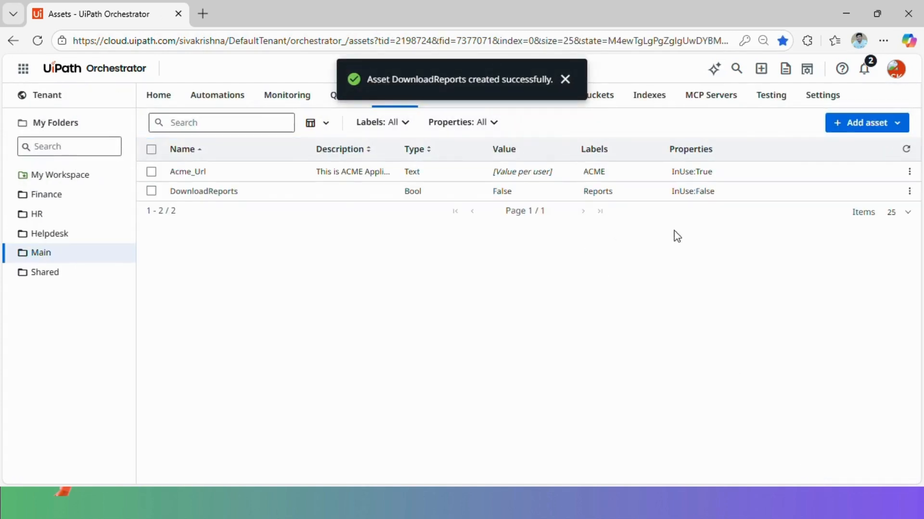
Create RetryCount as an Integer asset with value 3
click(897, 124)
click(845, 145)
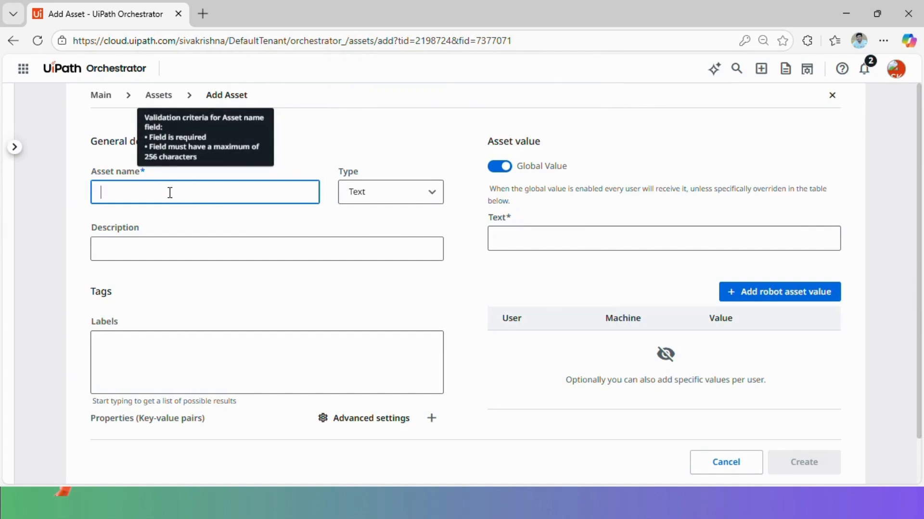
text(RetryCount)
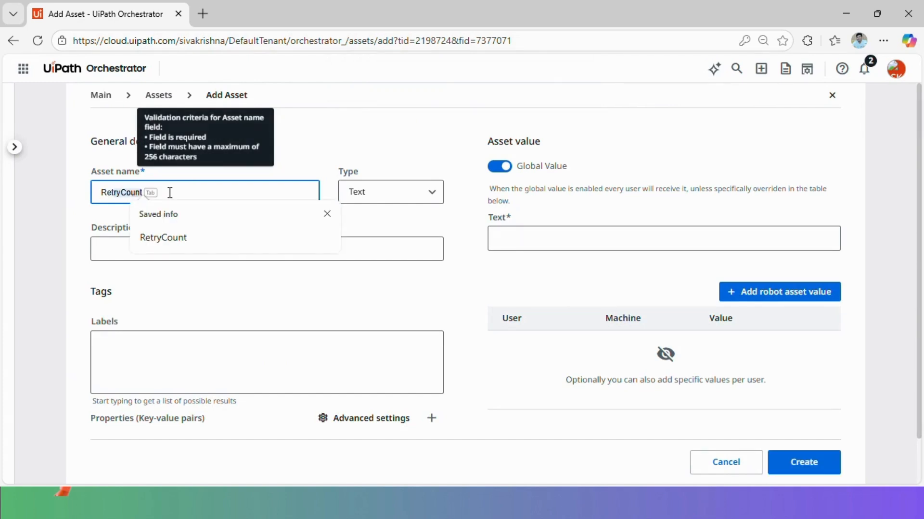
key(Tab)
click(391, 195)
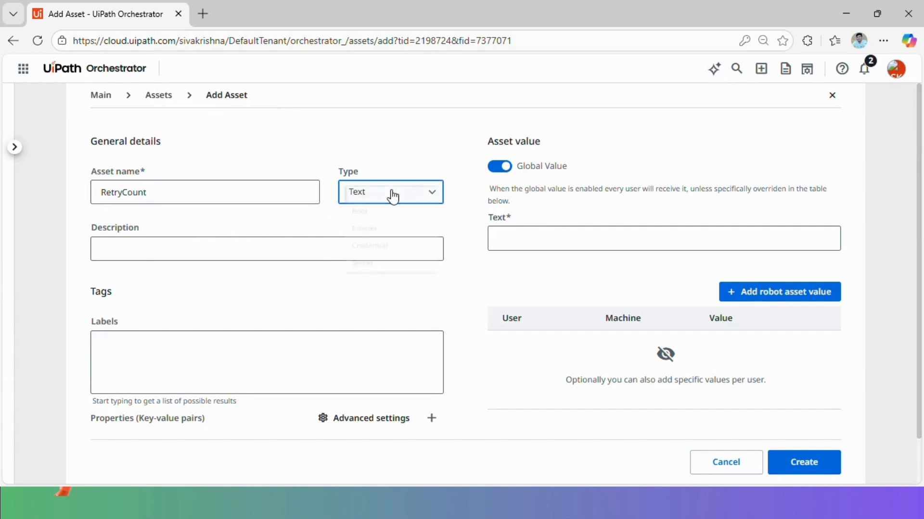
click(378, 235)
click(528, 244)
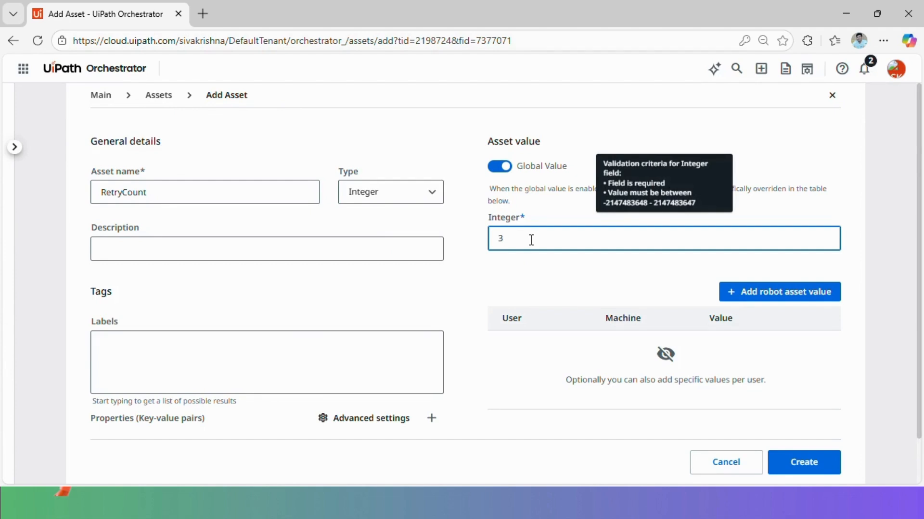
click(818, 462)
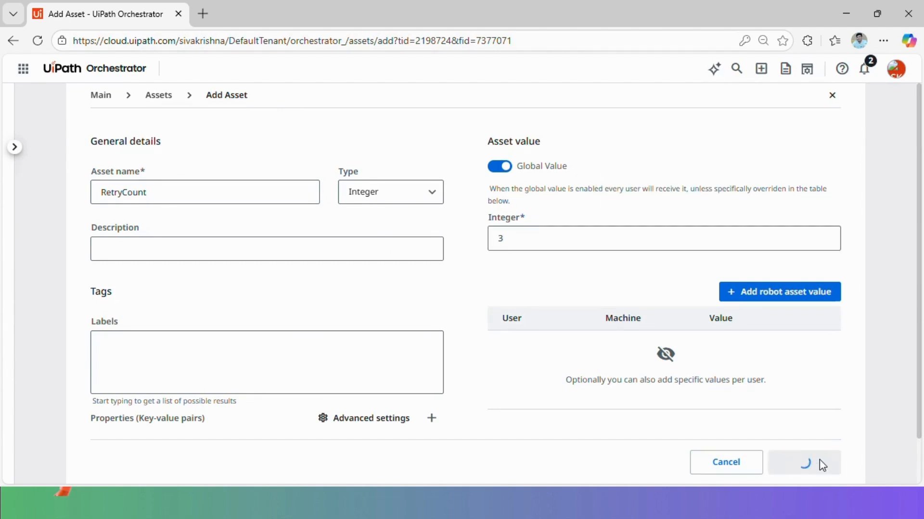
click(899, 126)
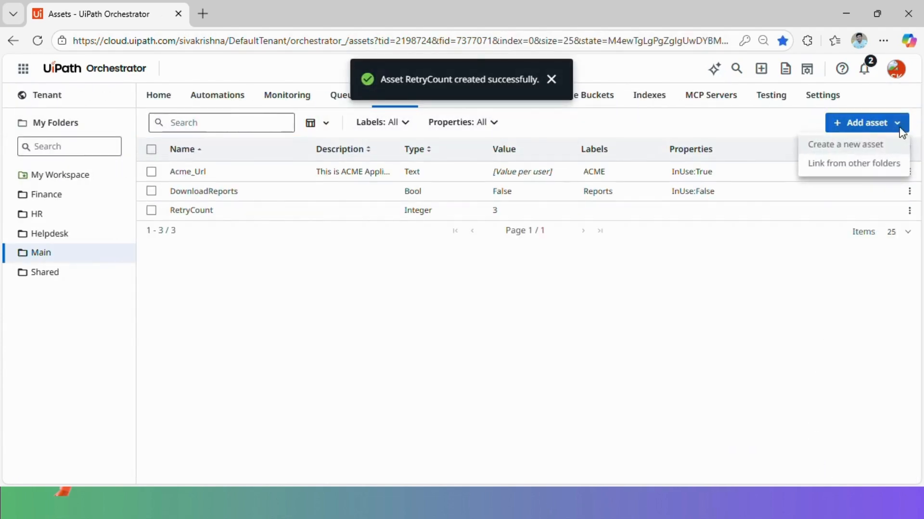
Start a Credential asset named ACME_Cred and enter its username and password
click(839, 146)
click(186, 188)
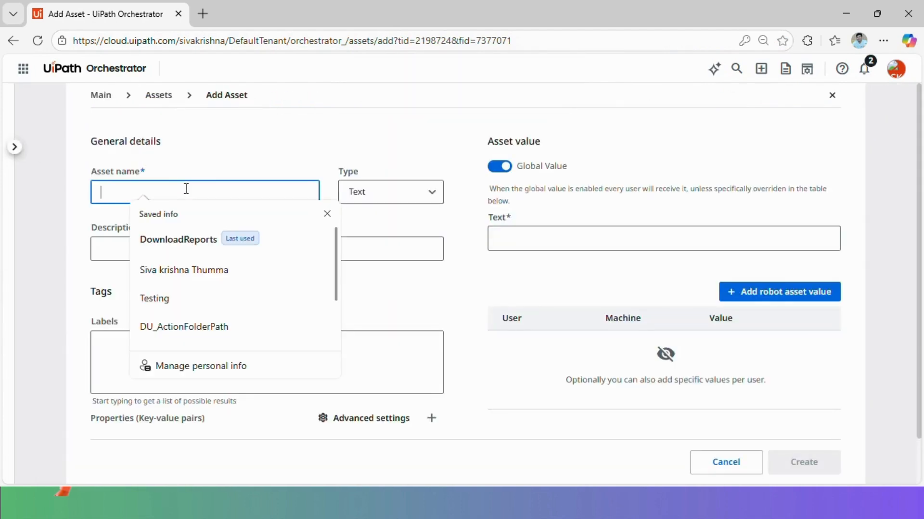
text(Acme)
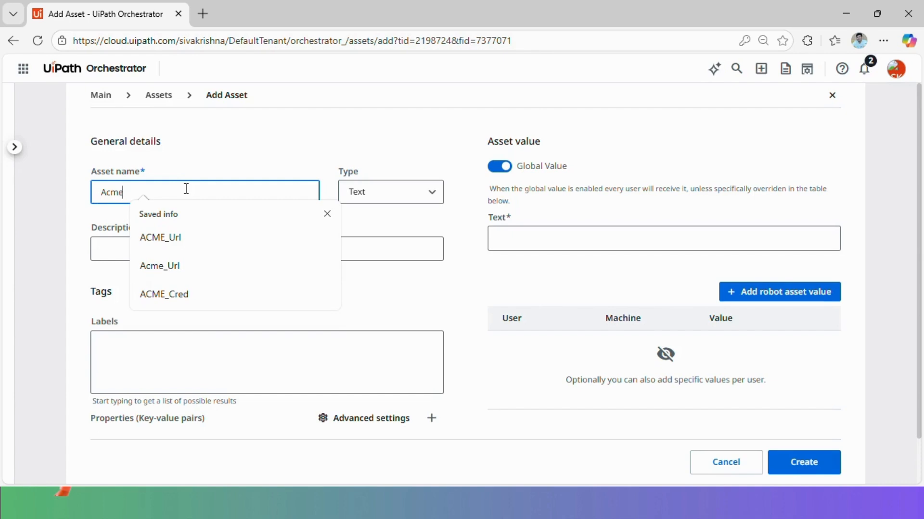
click(202, 298)
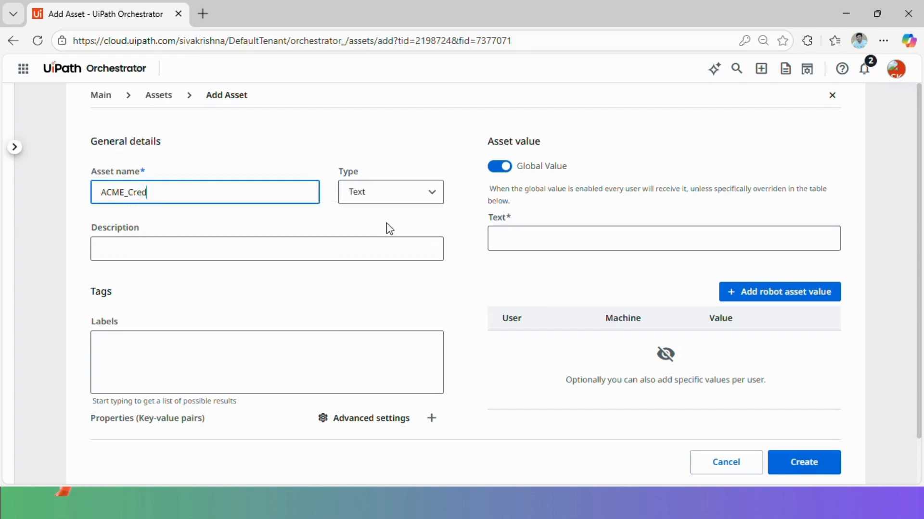
click(413, 194)
click(382, 247)
click(543, 239)
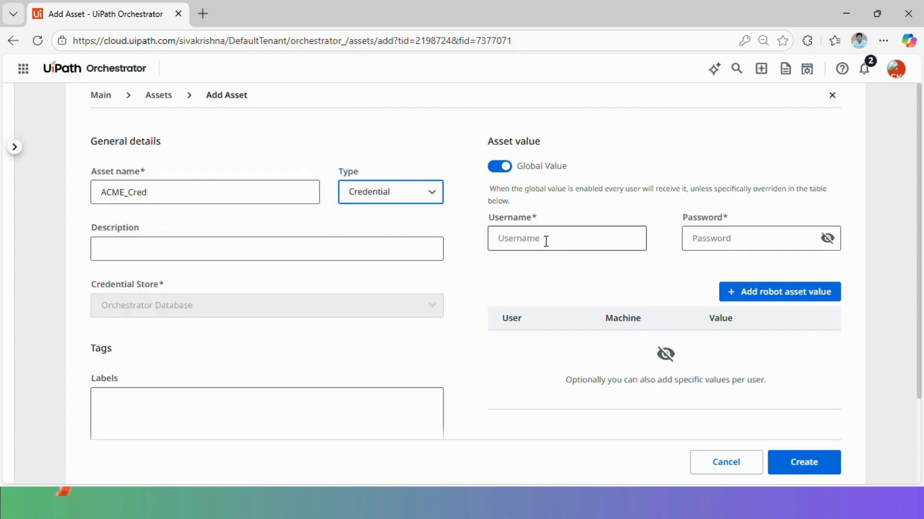
text(user)
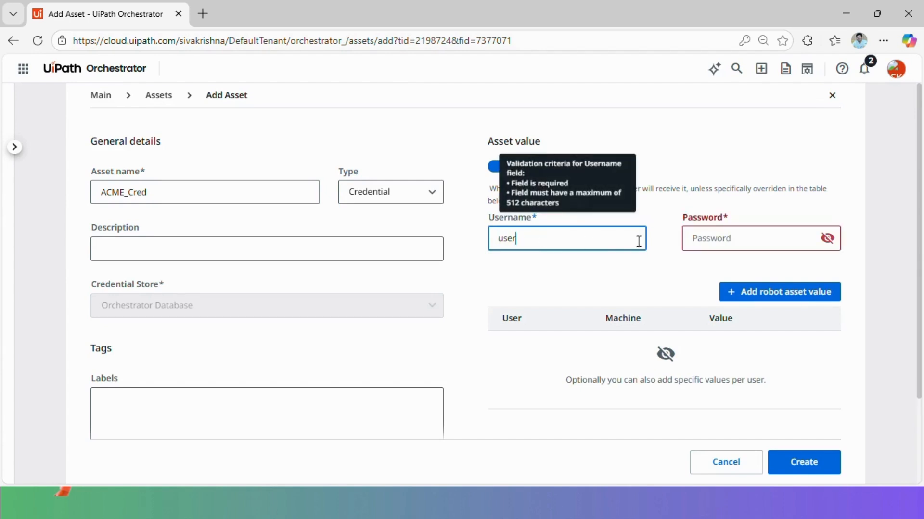
click(710, 239)
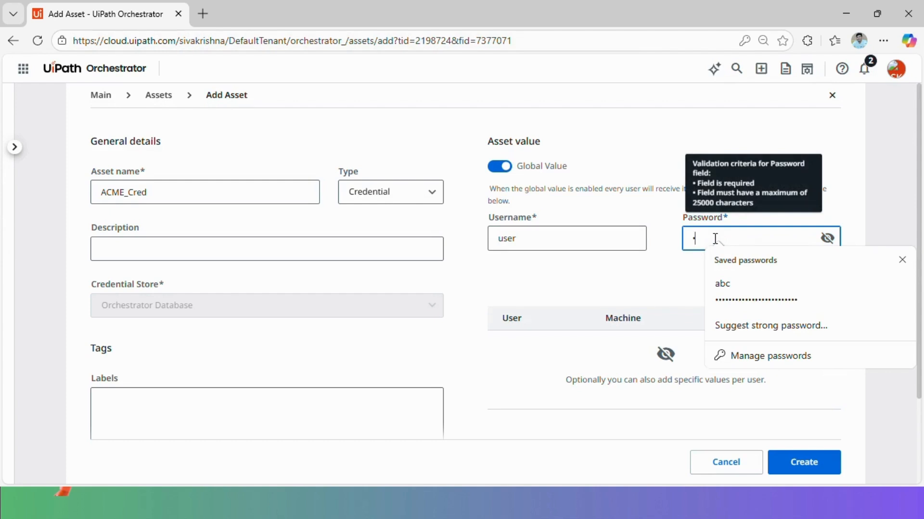
click(826, 238)
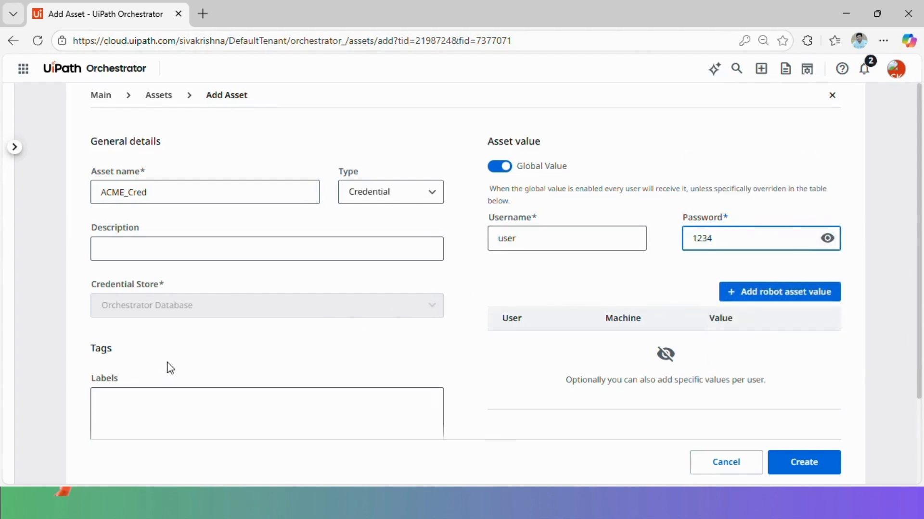
Label ACME_Cred with ACME, add property InUse = True, and create it
click(134, 409)
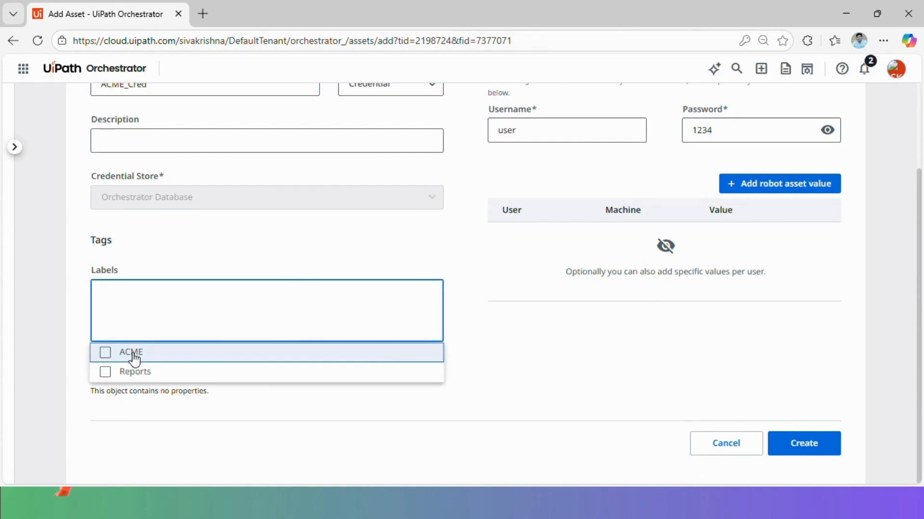
click(132, 354)
click(472, 306)
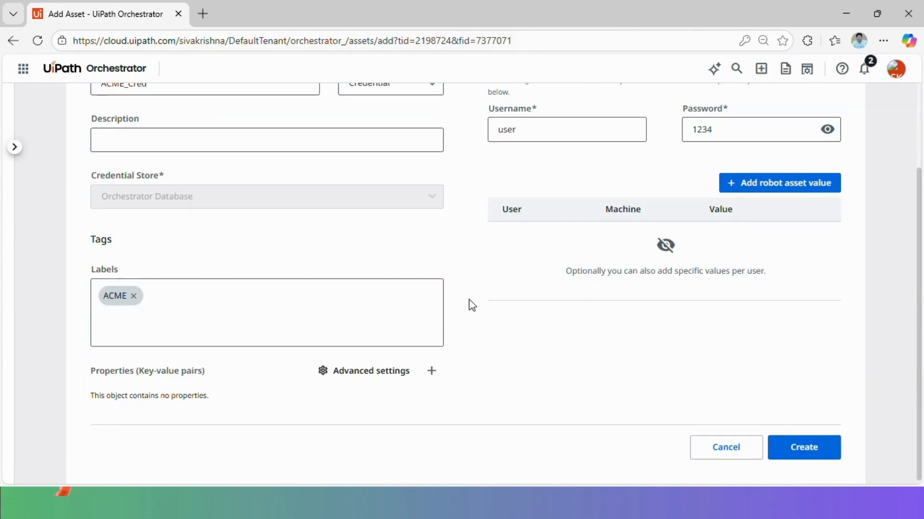
click(431, 368)
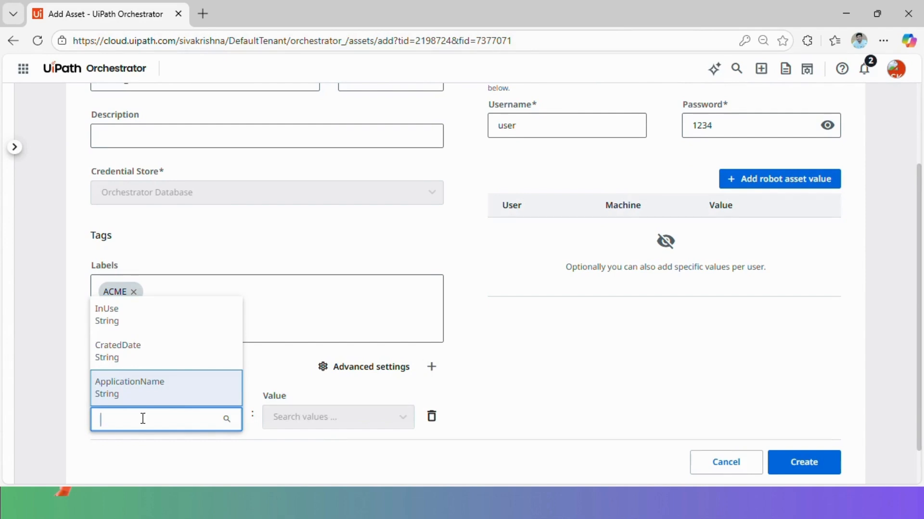
click(144, 318)
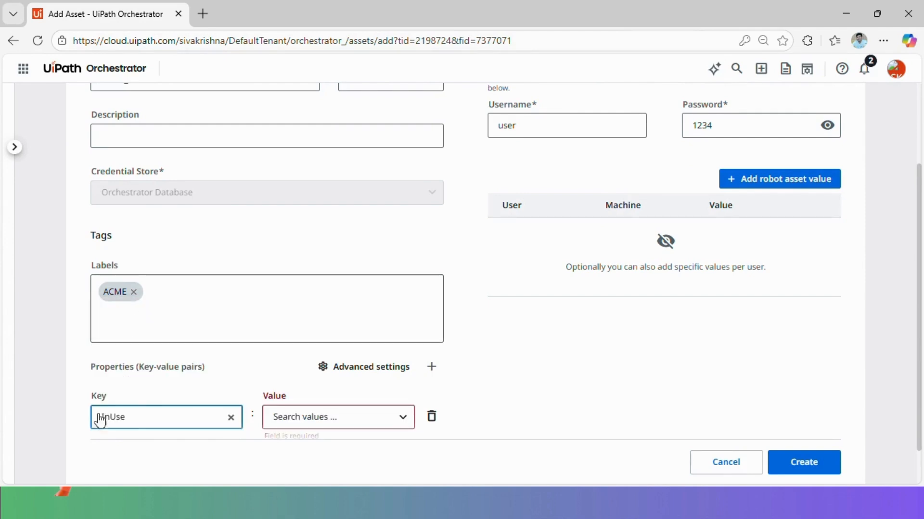
scroll(156, 389, down, 1)
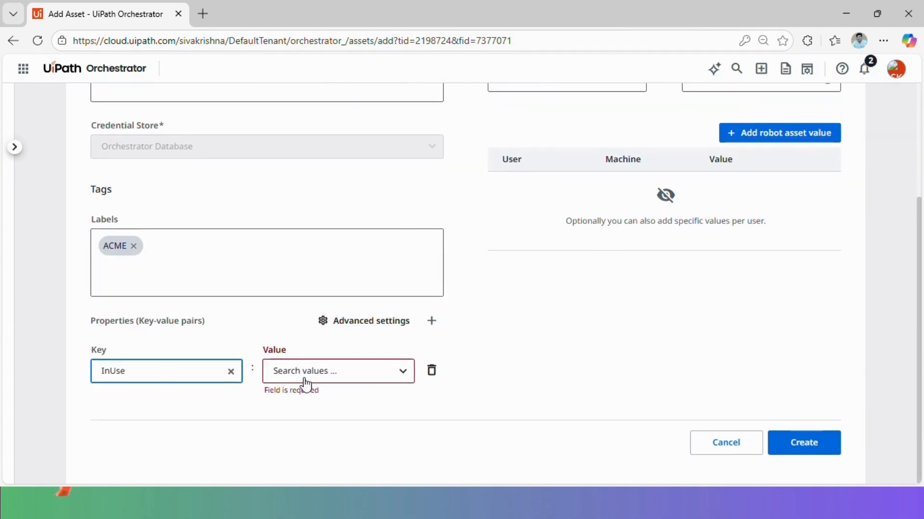
click(323, 369)
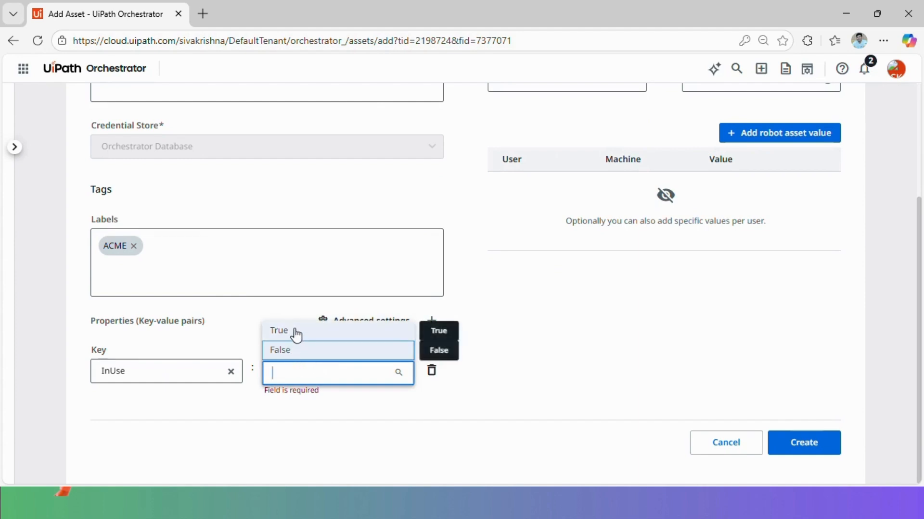
click(288, 337)
click(808, 443)
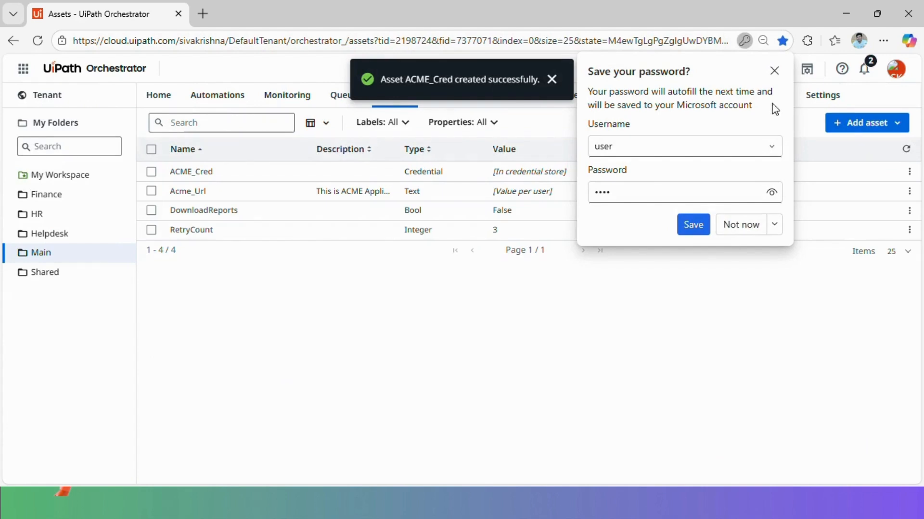
Start a new asset named DBConnectionString and set its type to Secret
click(774, 71)
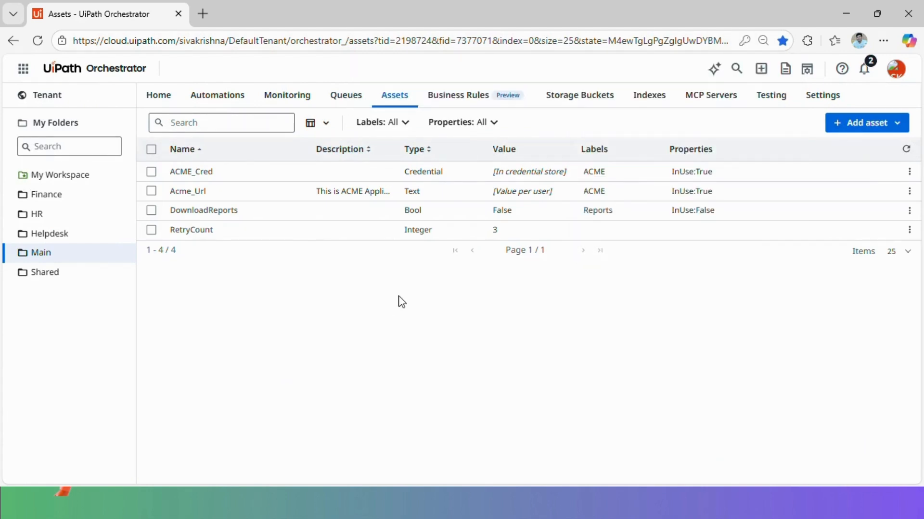
click(898, 124)
click(864, 144)
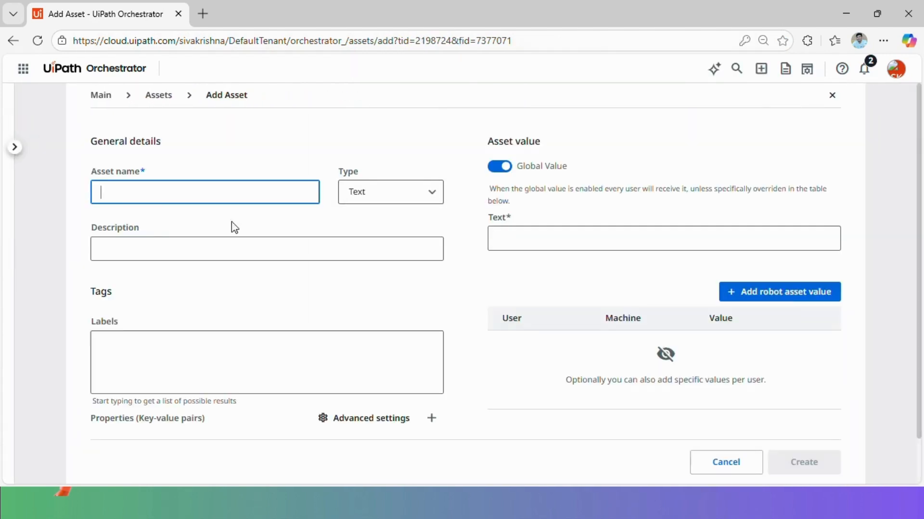
click(152, 191)
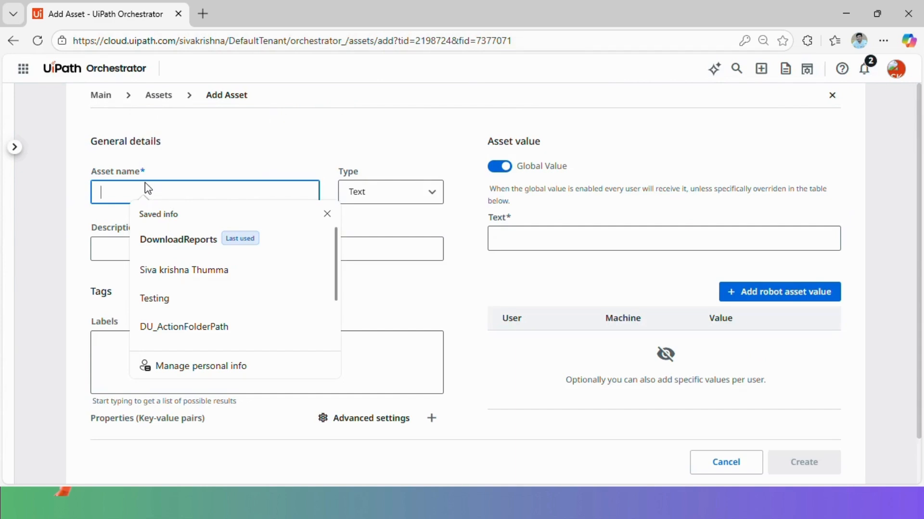
text(DBConnectionString)
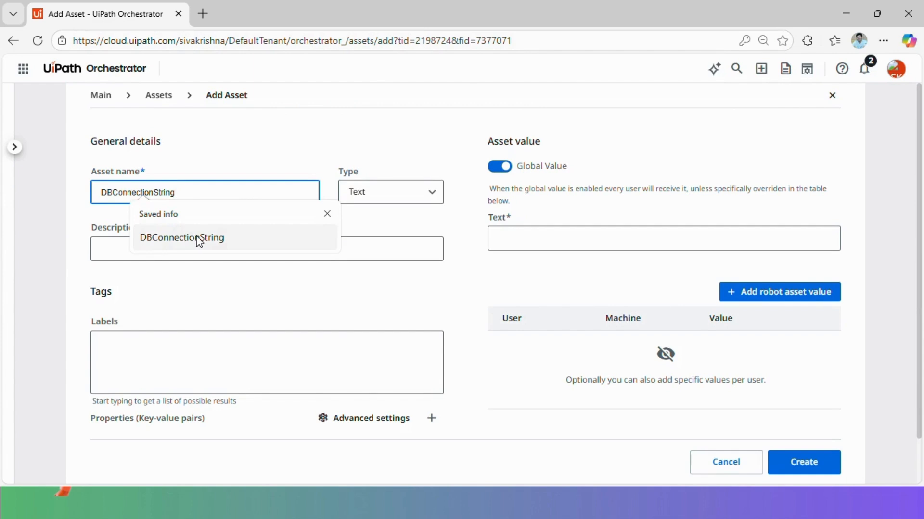
click(199, 237)
click(385, 198)
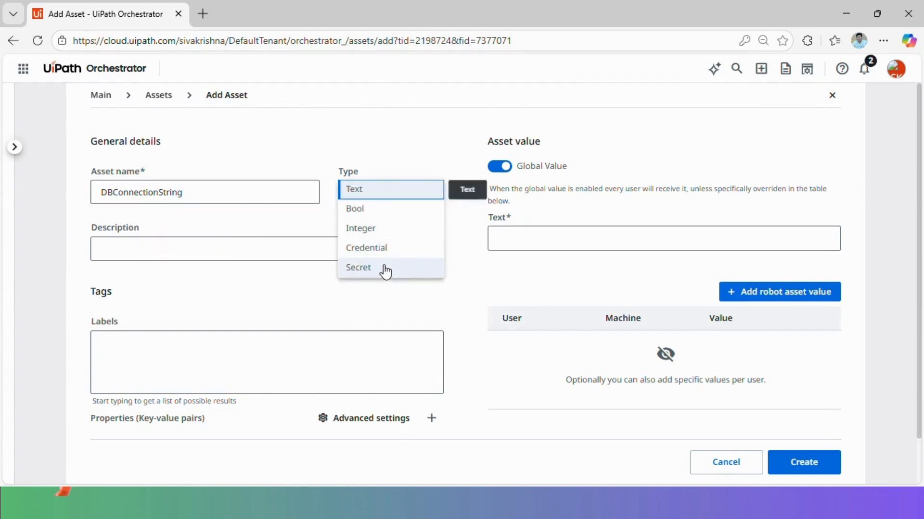
click(383, 268)
Enter and verify the secret value, then create the DBConnectionString asset
click(523, 235)
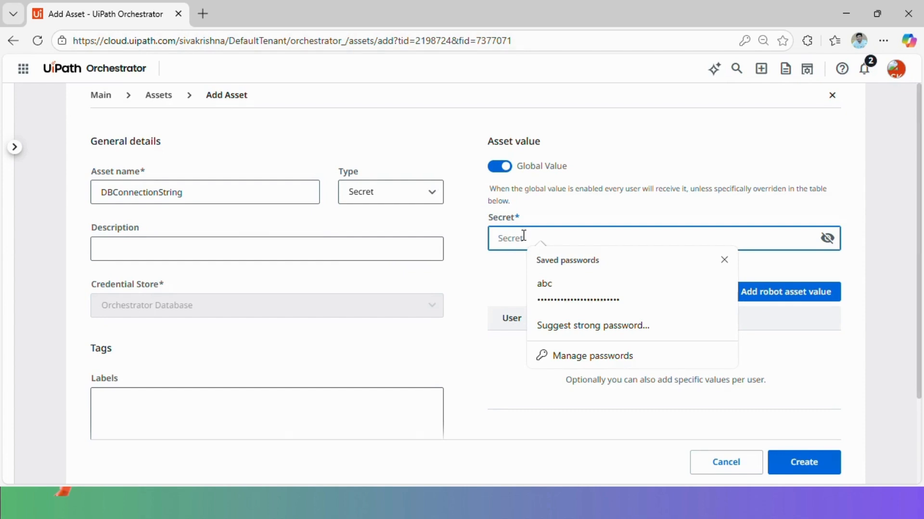
text(•)
click(826, 238)
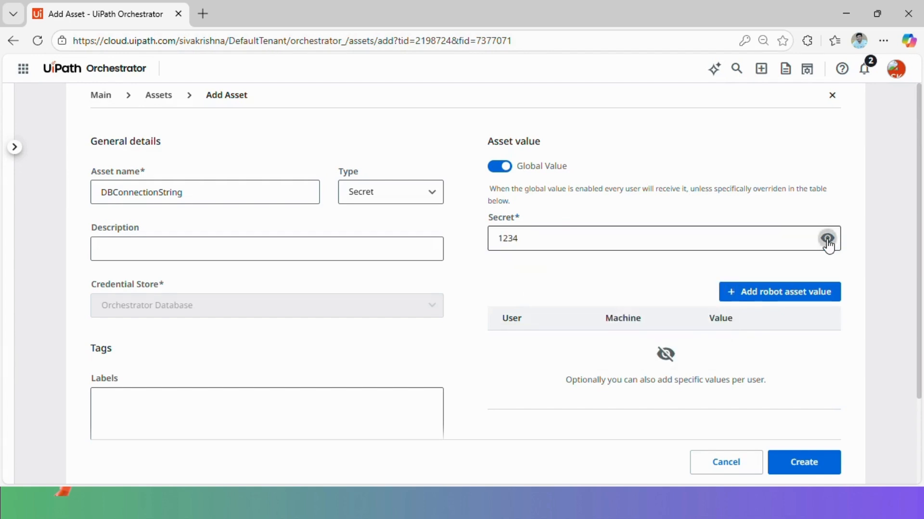
click(828, 240)
scroll(448, 278, down, 2)
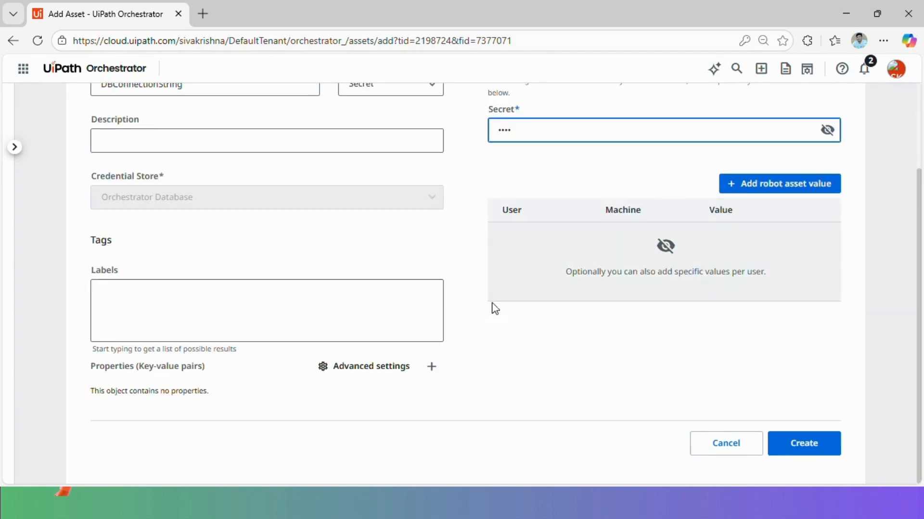
click(814, 450)
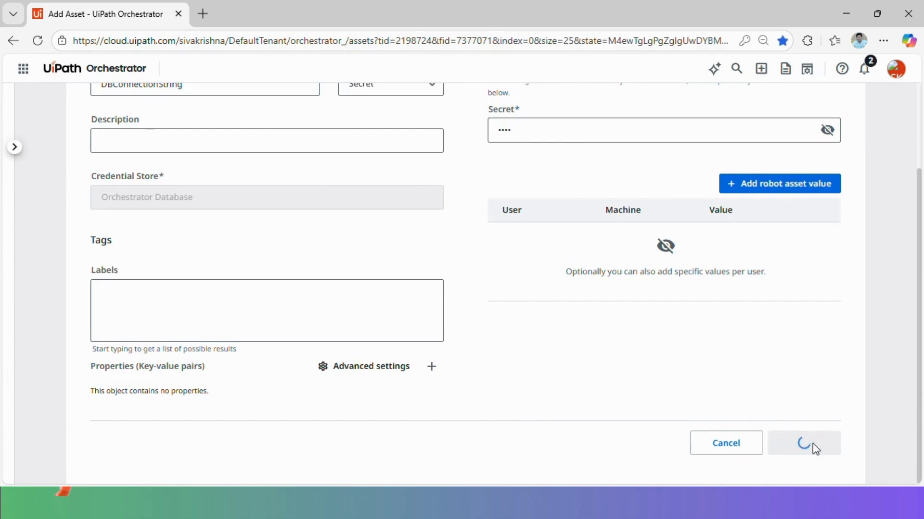
click(774, 71)
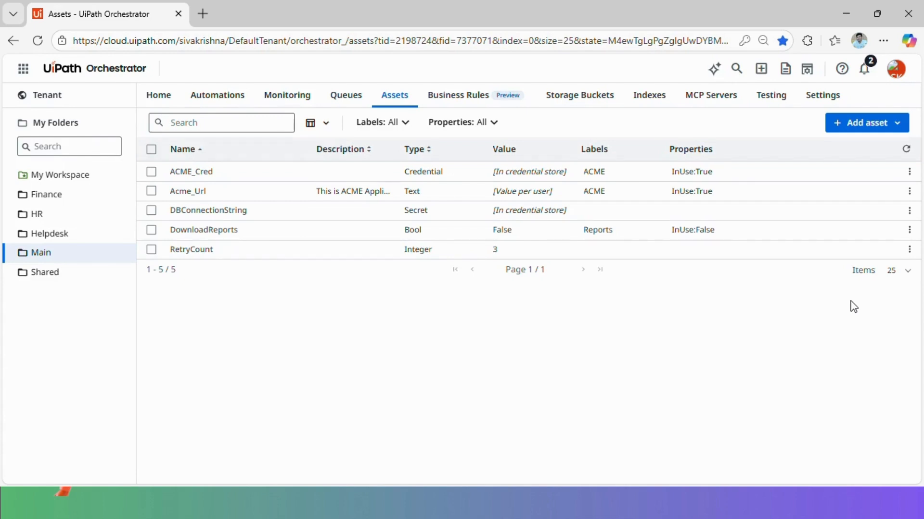
Set the Assets list to show 100 items per page
click(909, 270)
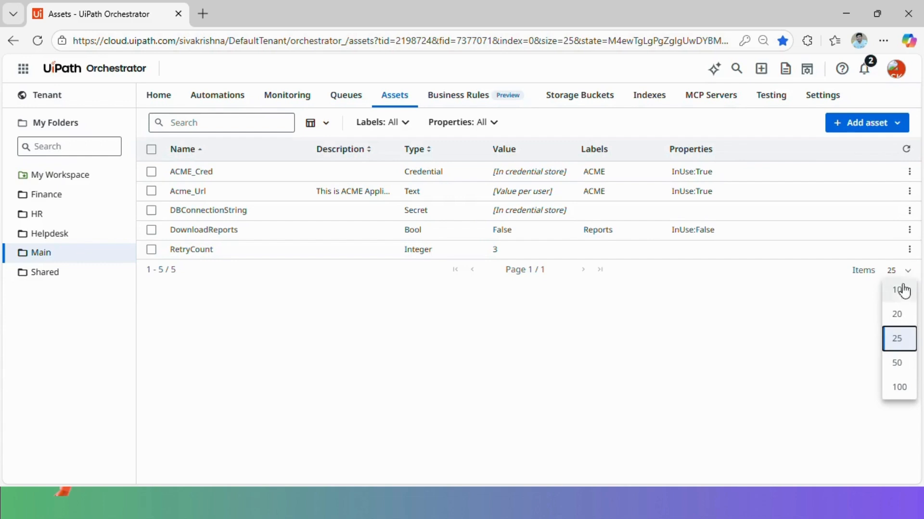
click(906, 388)
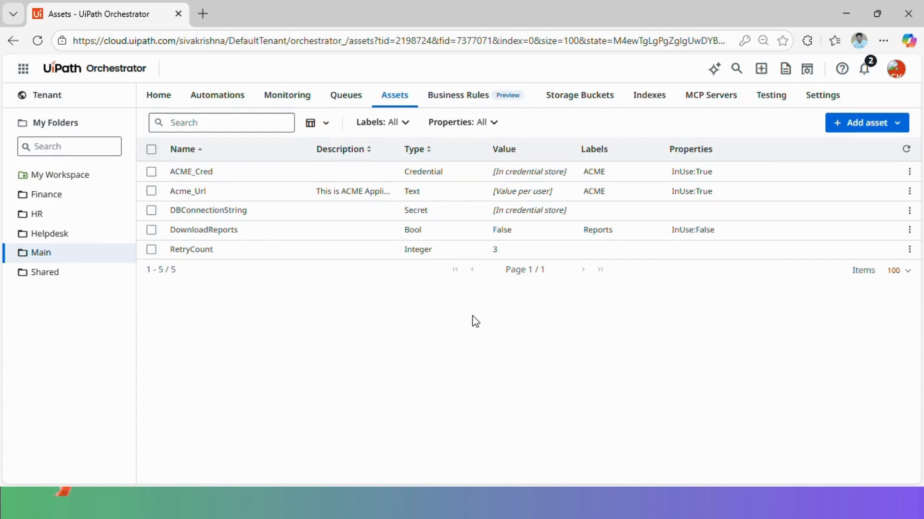
click(229, 122)
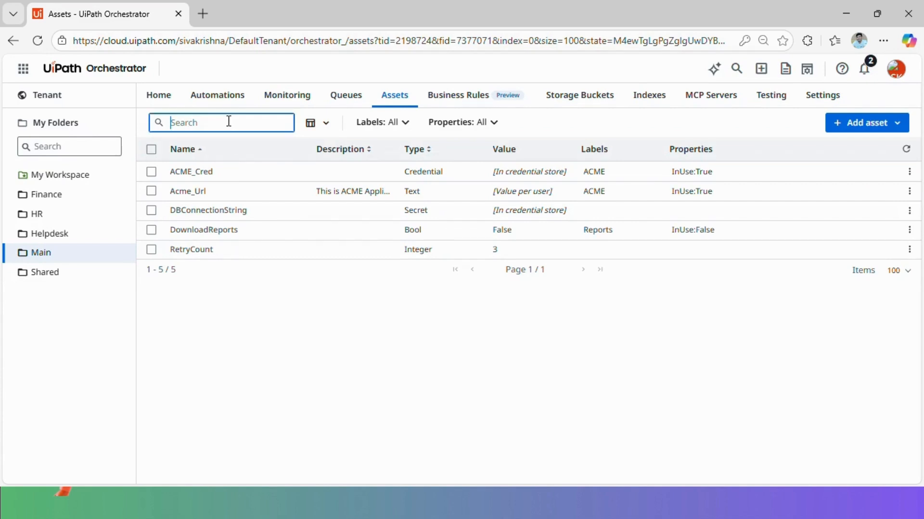
Search assets for ACME, then clear the search to list all five Main assets
text(ACME)
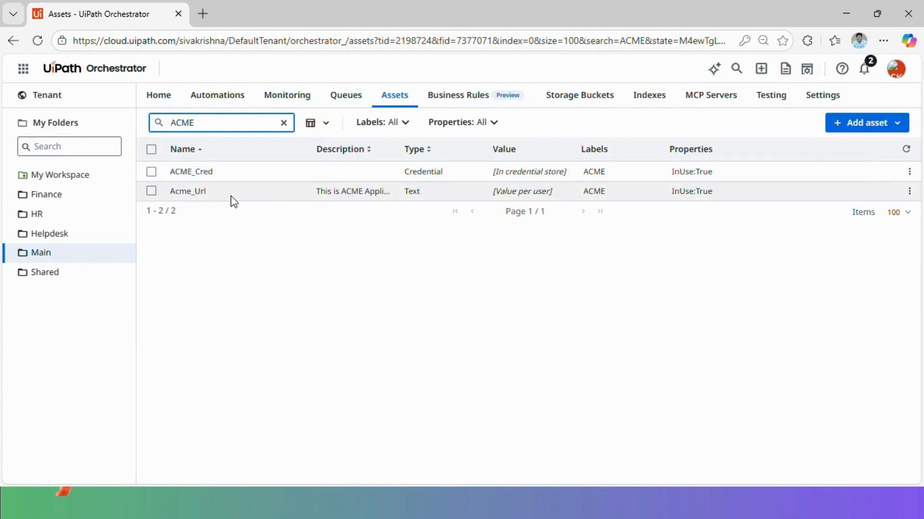
click(283, 125)
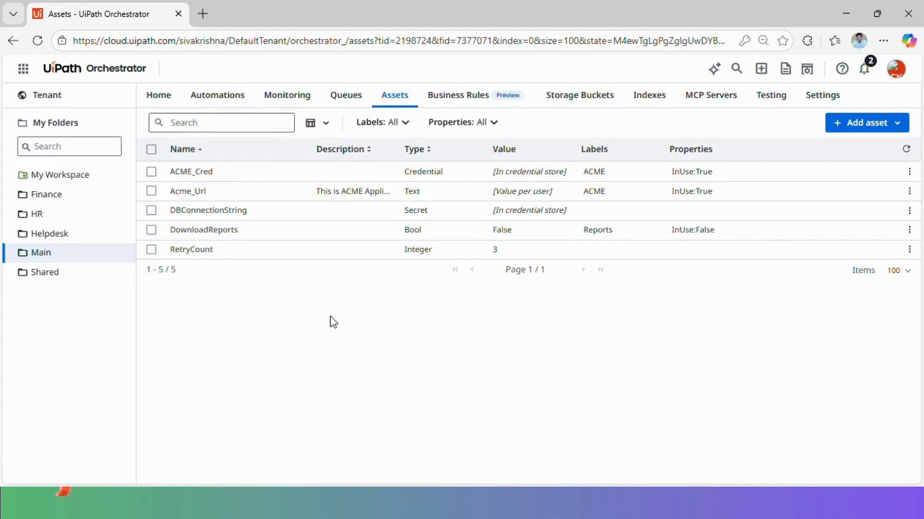
click(406, 124)
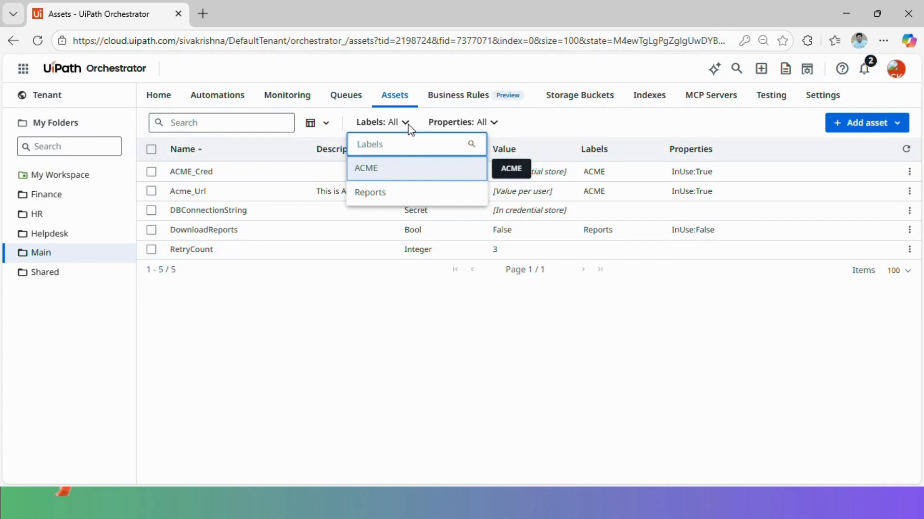
click(415, 173)
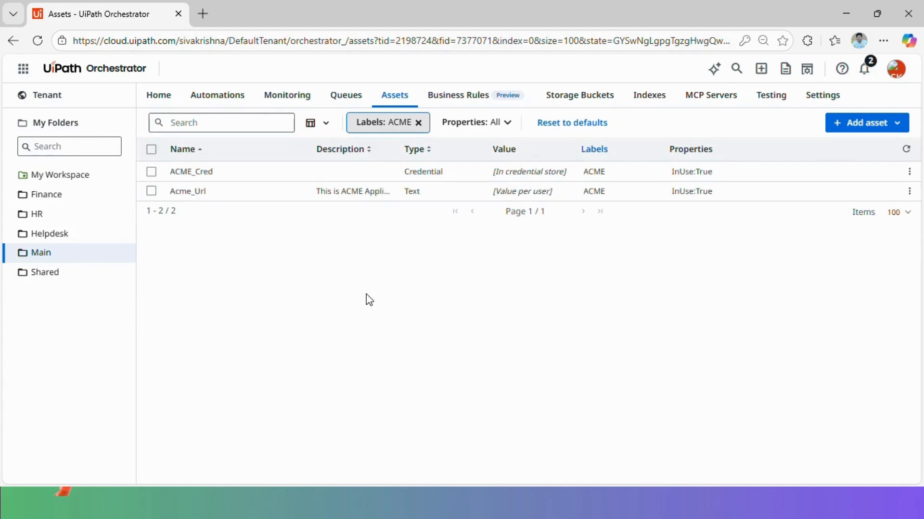
click(419, 124)
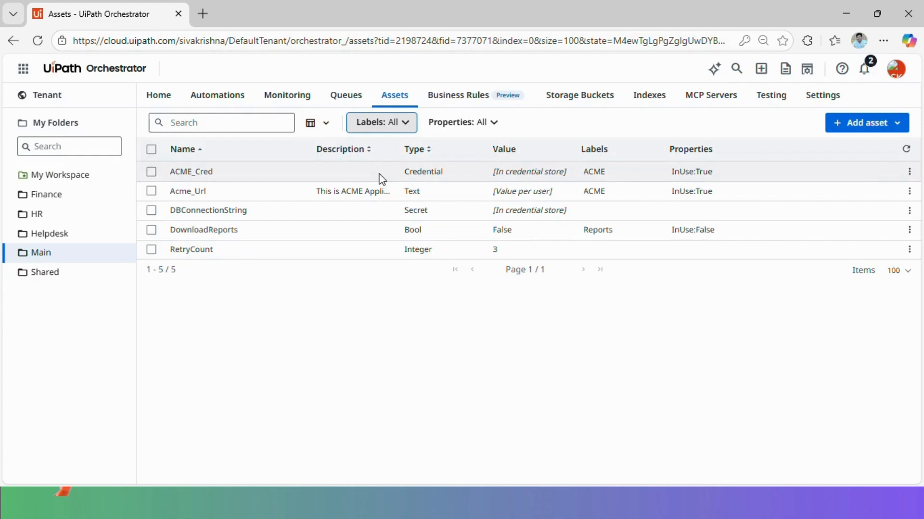
click(406, 124)
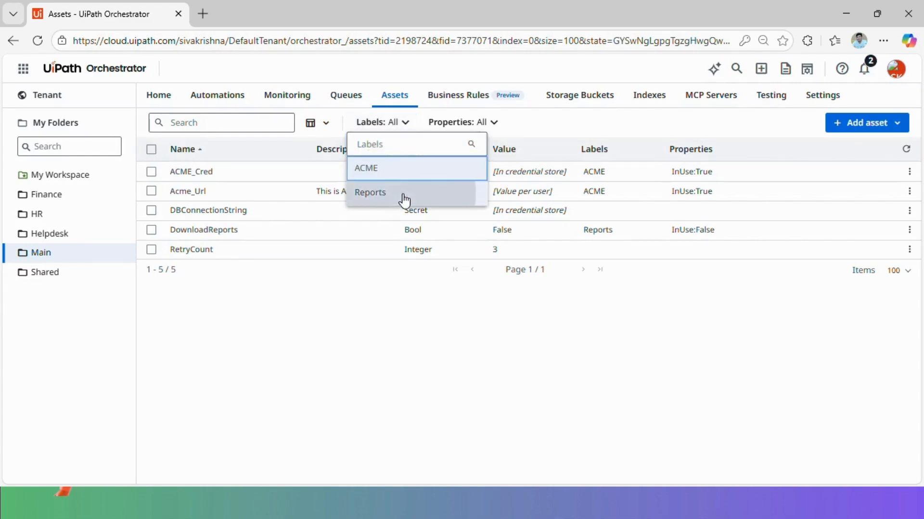
click(404, 200)
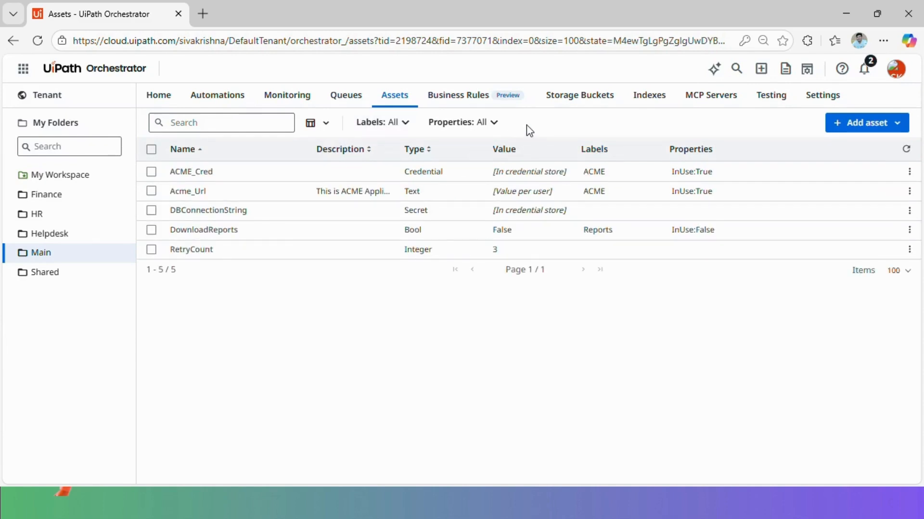
click(495, 124)
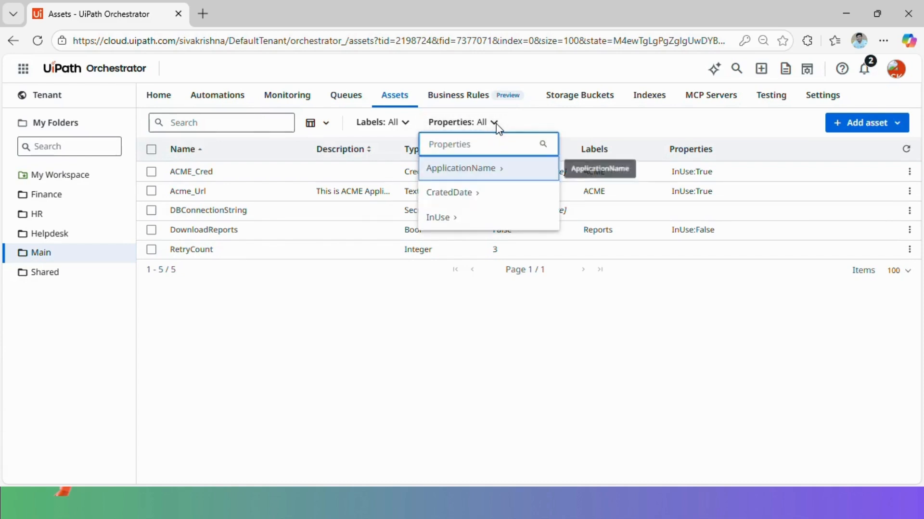
click(464, 220)
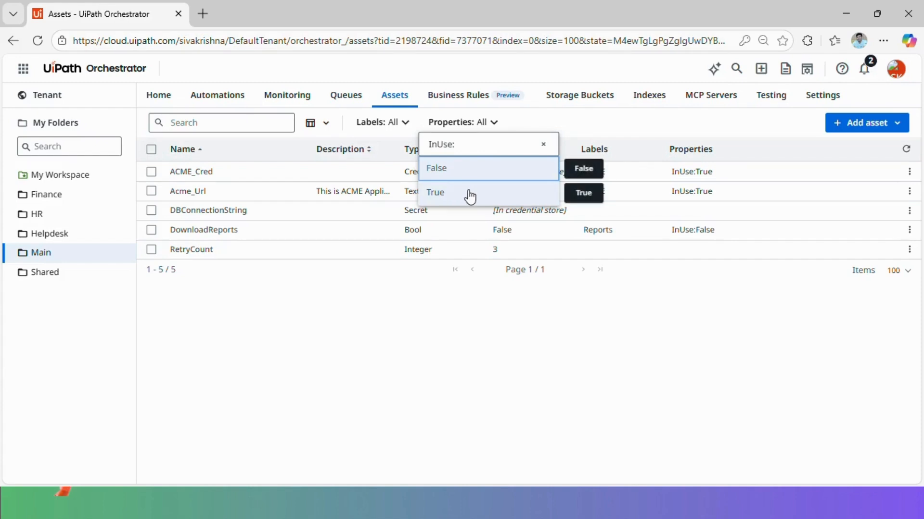
click(465, 193)
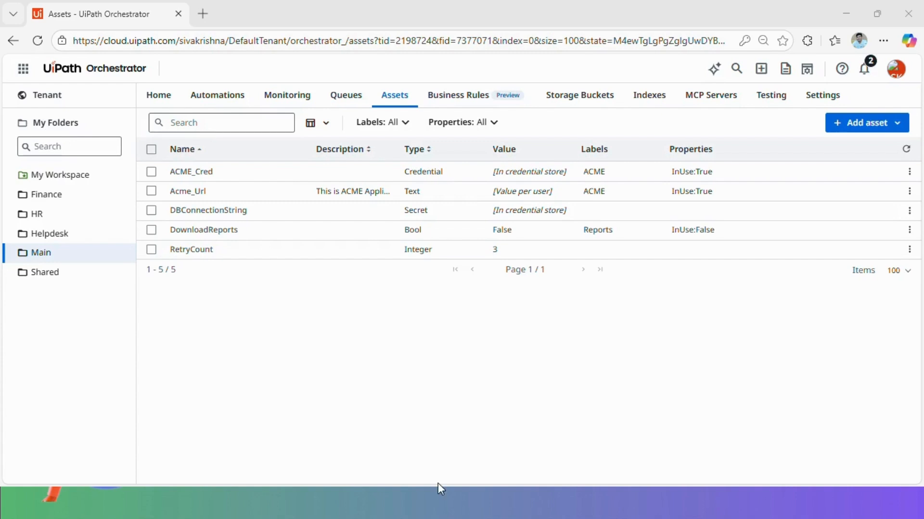
Create a Text asset named SystemException with the value Email1
click(876, 126)
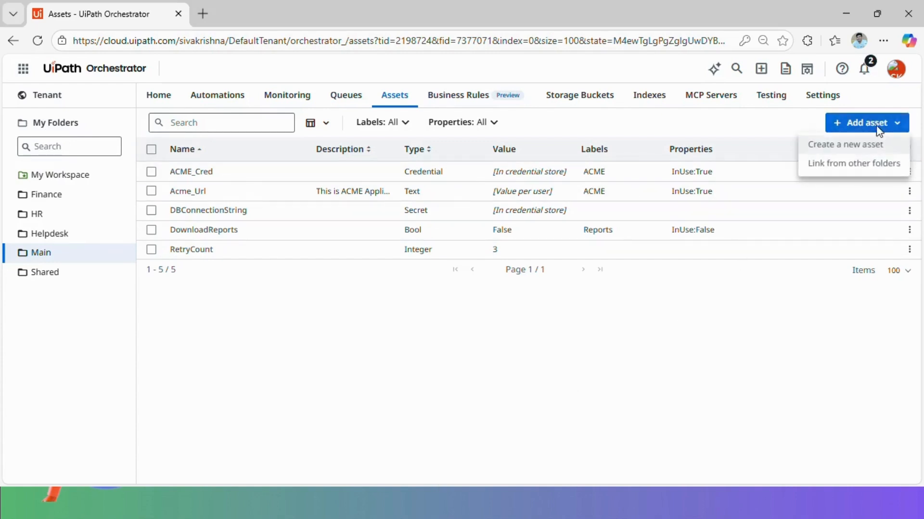
click(862, 149)
click(138, 189)
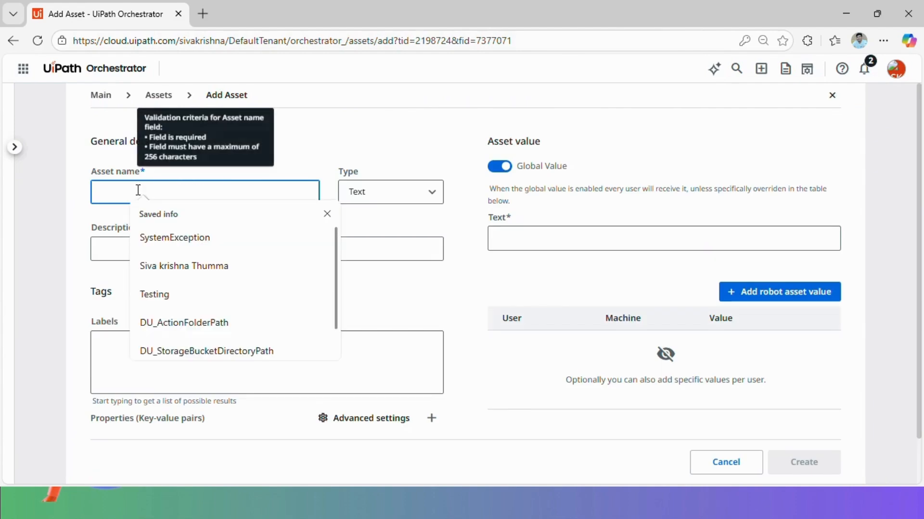
click(193, 236)
click(517, 231)
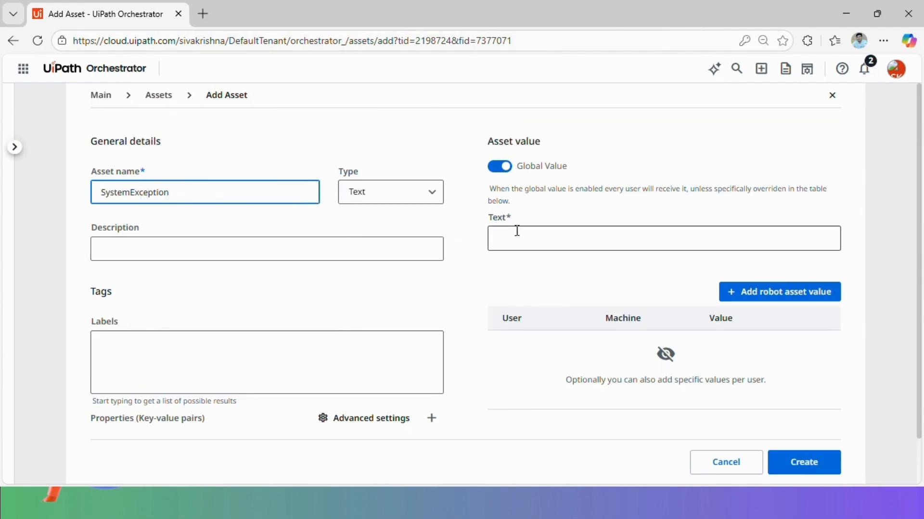
text(Email1)
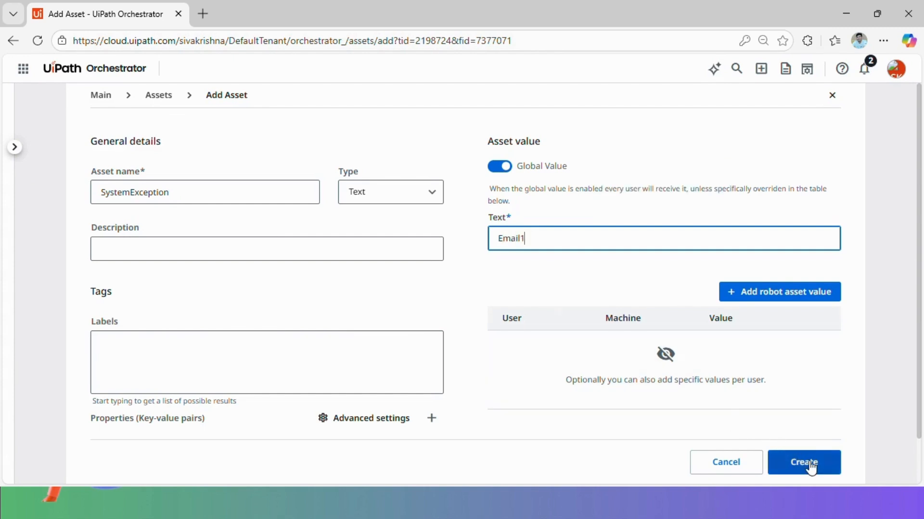
click(802, 462)
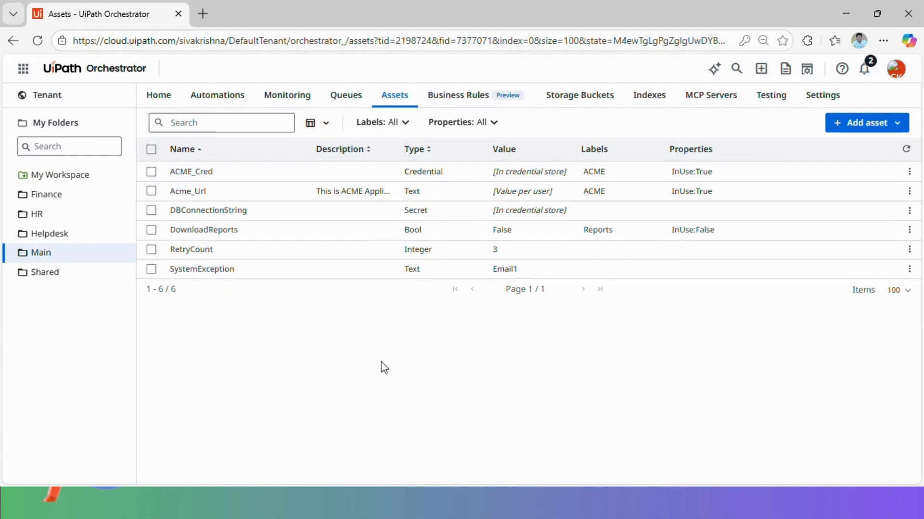
Link SystemException to the Finance, HR and Helpdesk folders and confirm the update
click(915, 271)
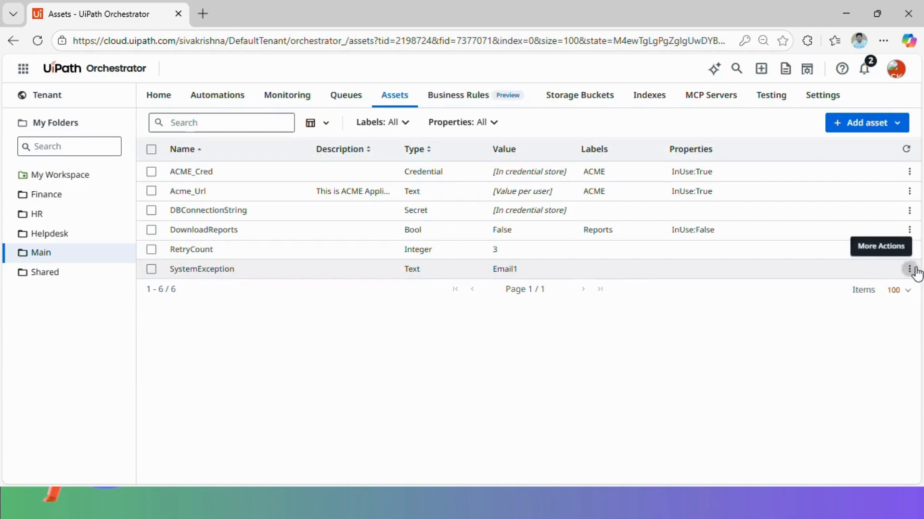
click(915, 270)
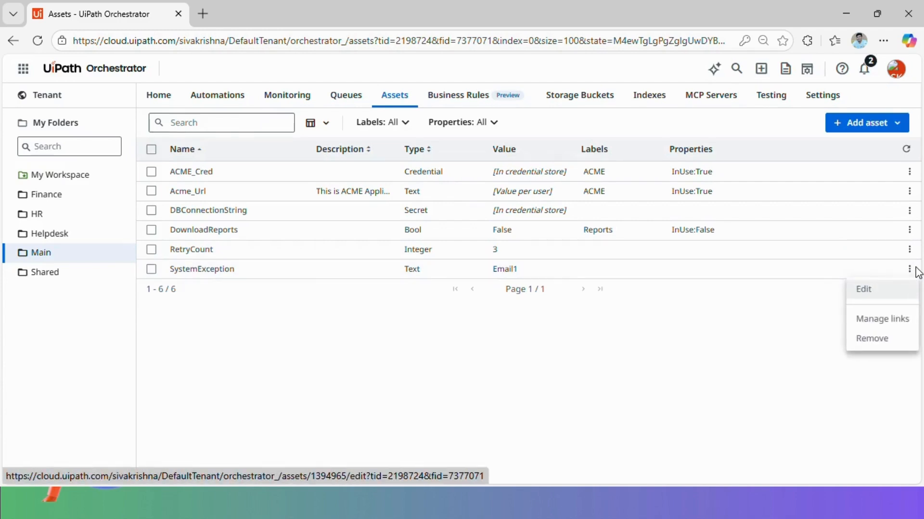
click(893, 325)
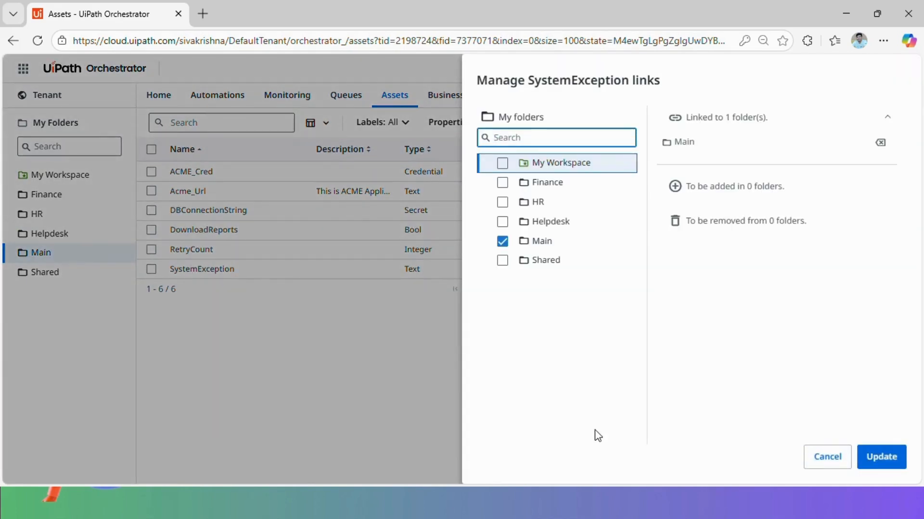
click(502, 183)
click(503, 203)
click(502, 222)
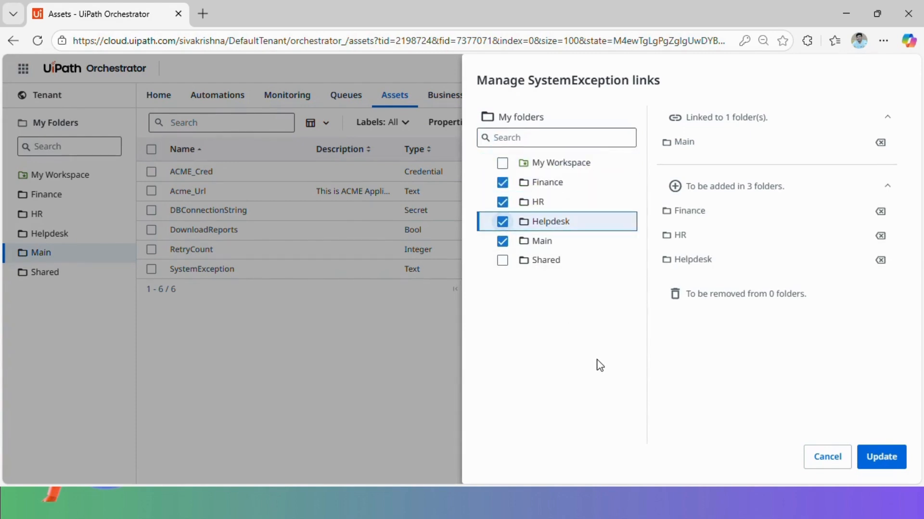
click(890, 457)
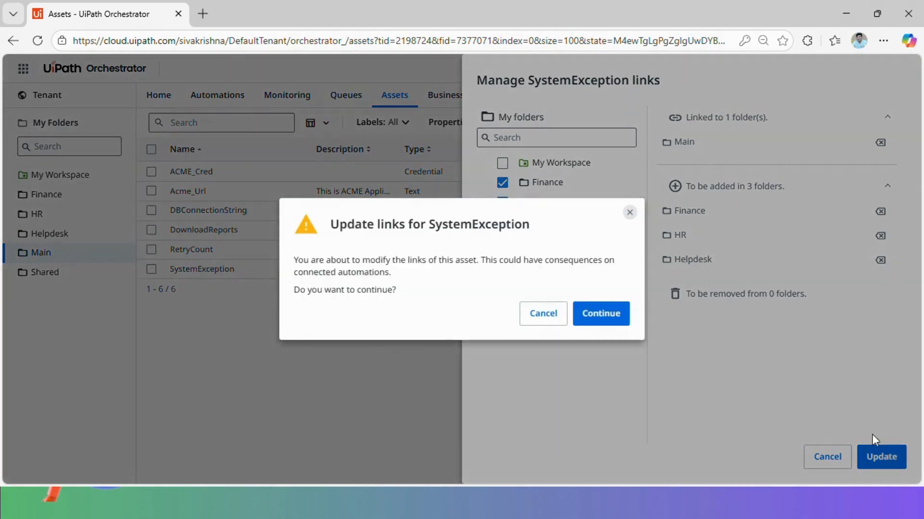
click(613, 313)
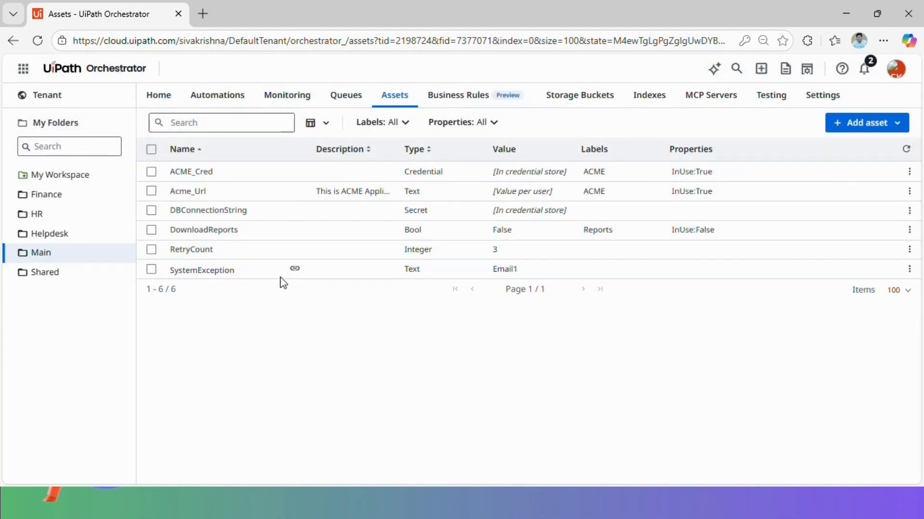
Browse the Helpdesk, HR and then Finance folders' asset lists
click(51, 235)
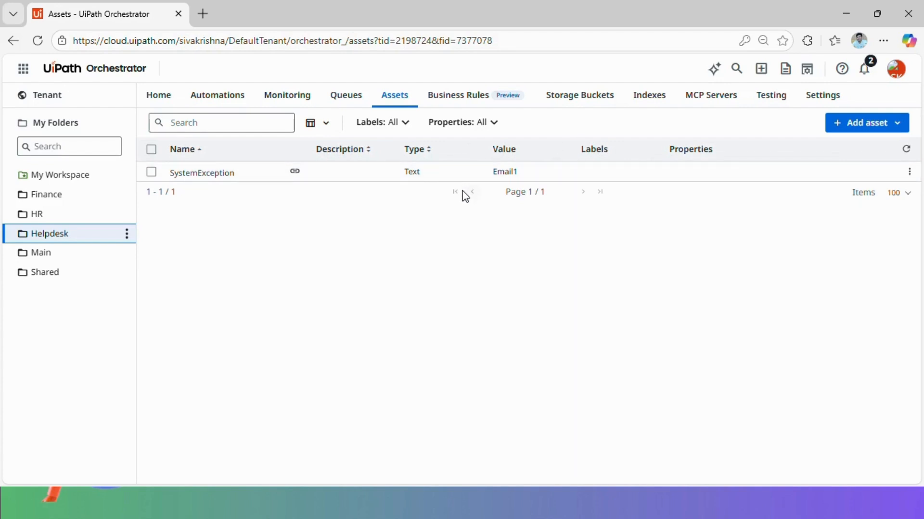
click(16, 215)
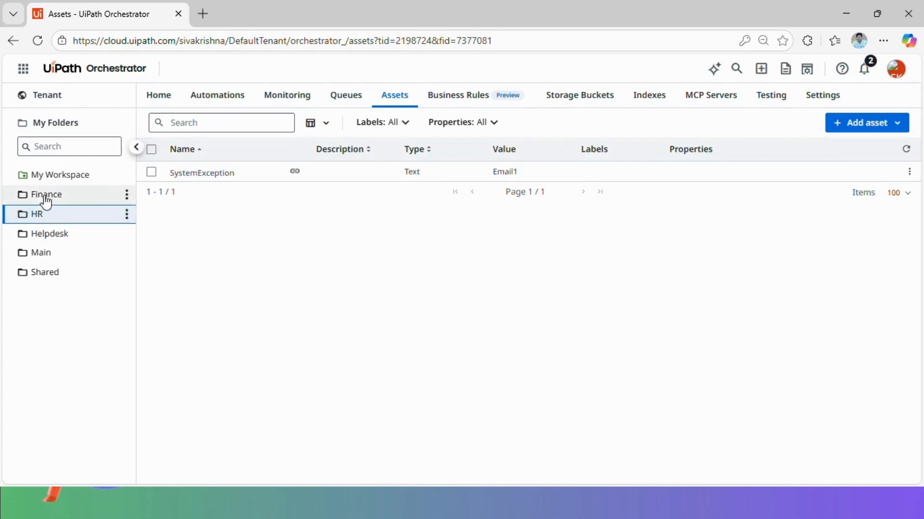
click(46, 201)
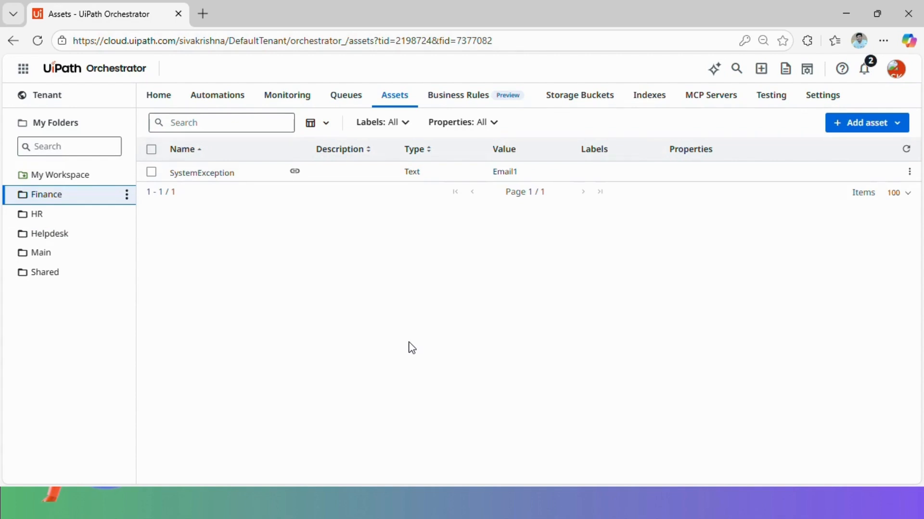
click(899, 126)
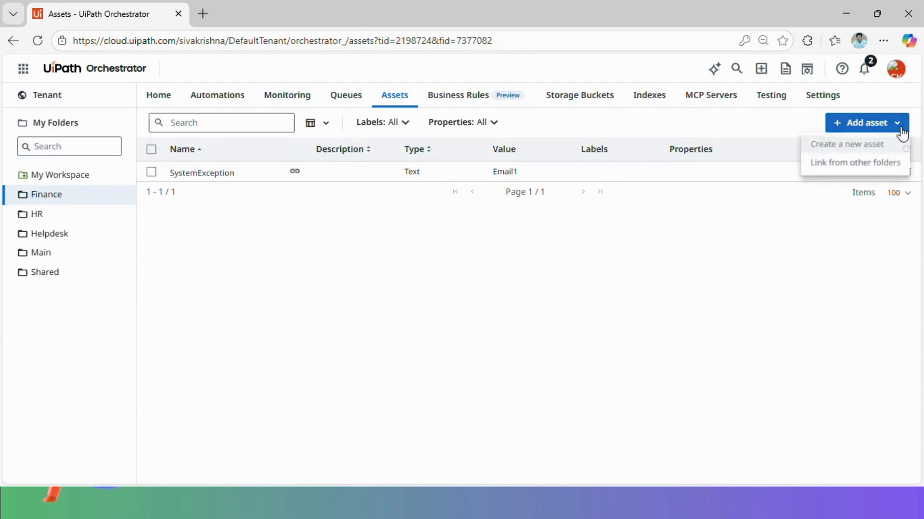
Link the DBConnectionString secret from another folder into Finance
click(852, 166)
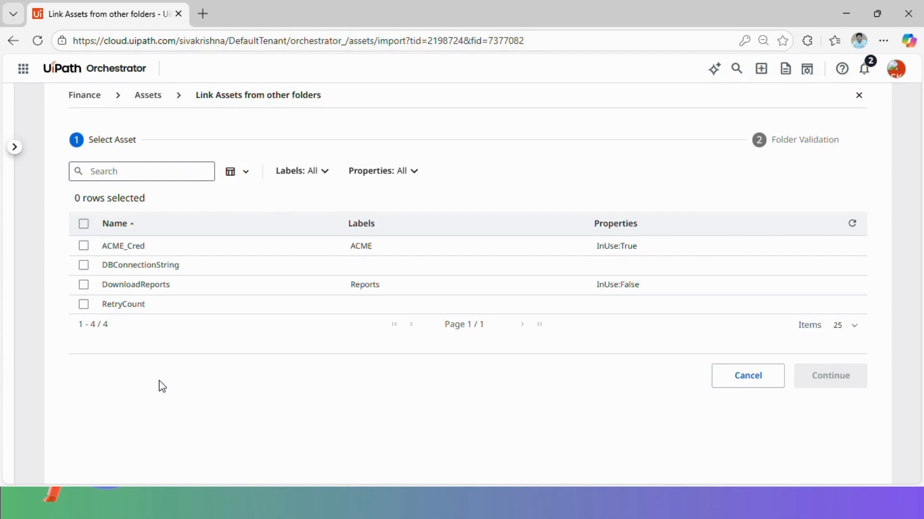
click(84, 265)
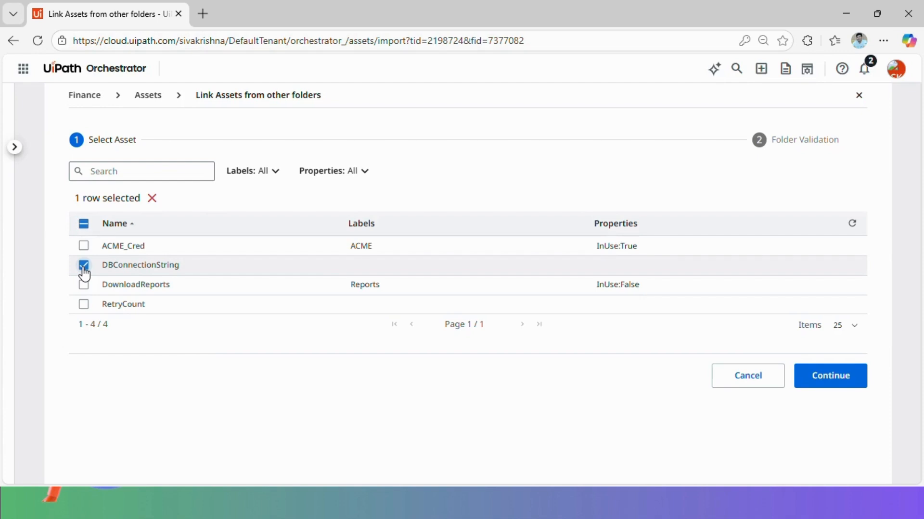
click(828, 383)
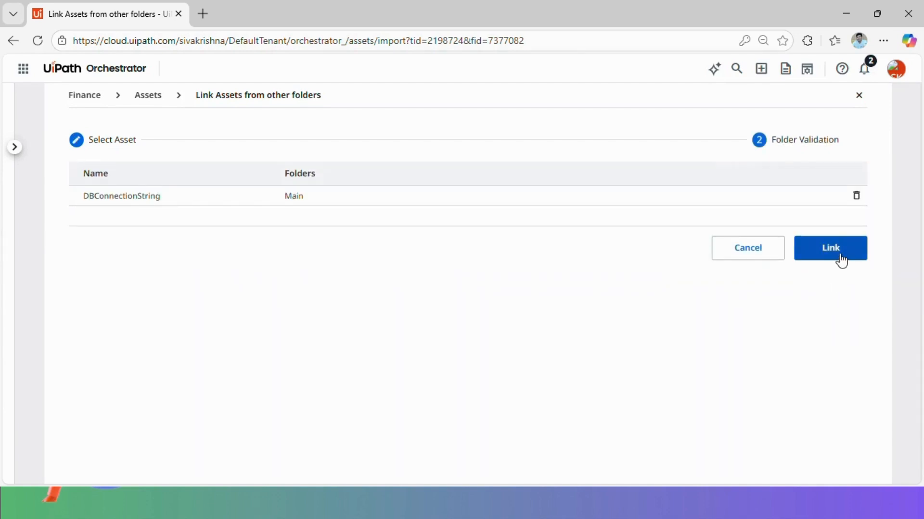
click(841, 260)
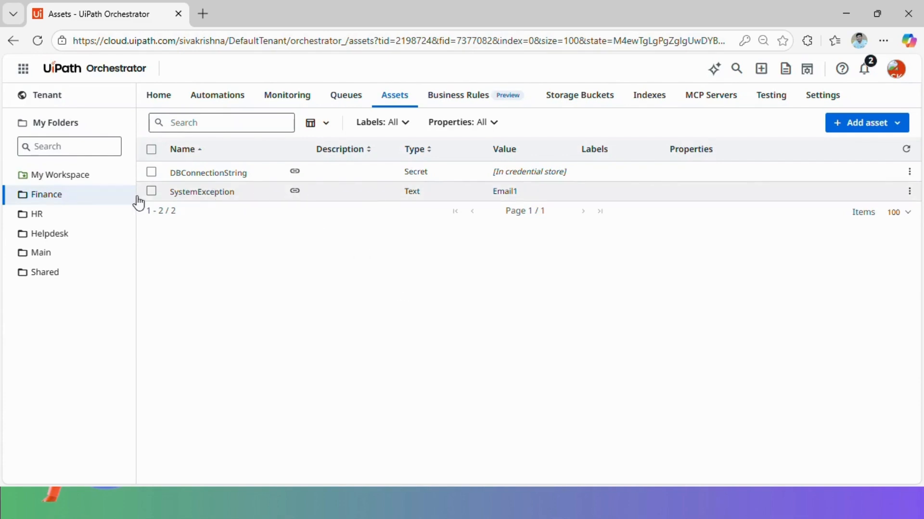
Append ';Email2' to SystemException's value, save it, and view the HR folder's assets
click(909, 191)
click(882, 212)
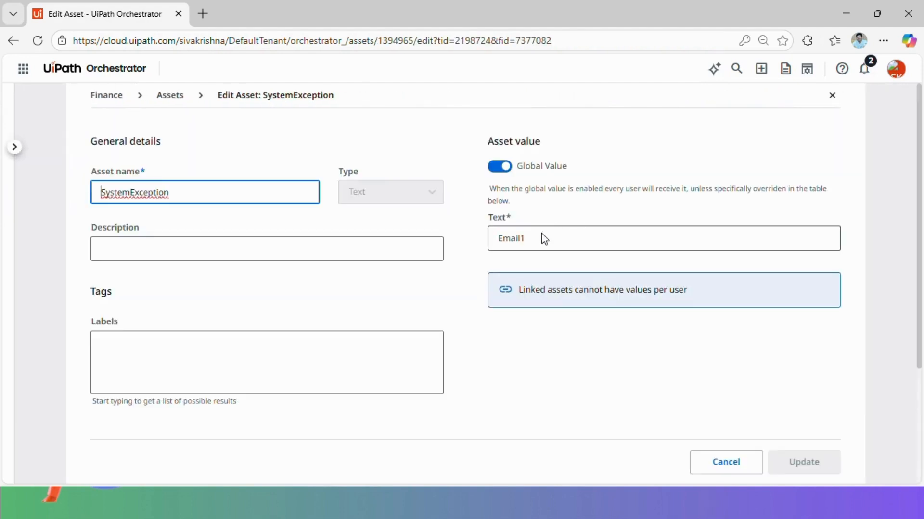
click(543, 238)
text(;Email)
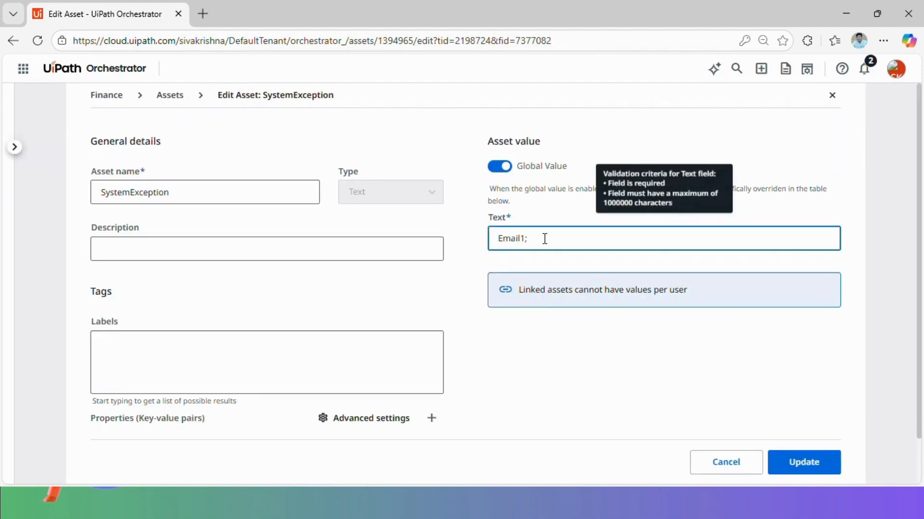
text(2)
click(818, 464)
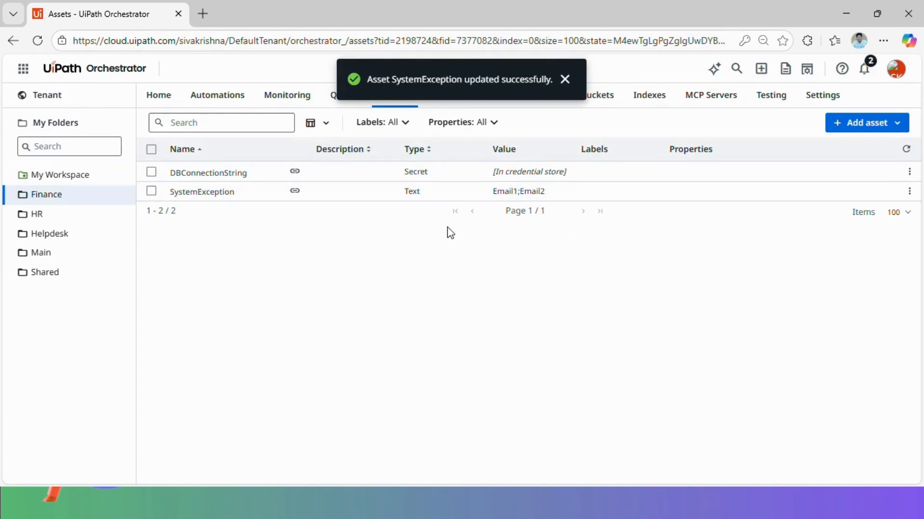
click(54, 215)
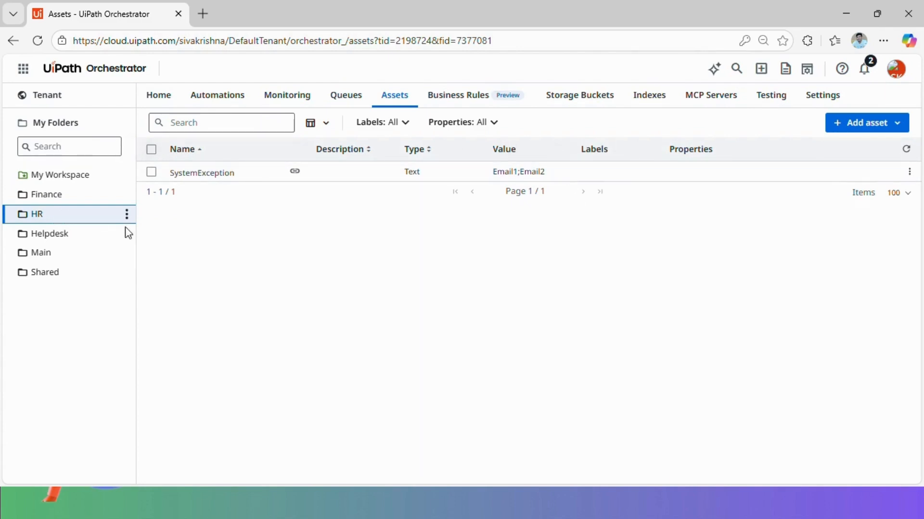
From Main, unlink SystemException from Finance and check Finance's remaining assets
click(51, 257)
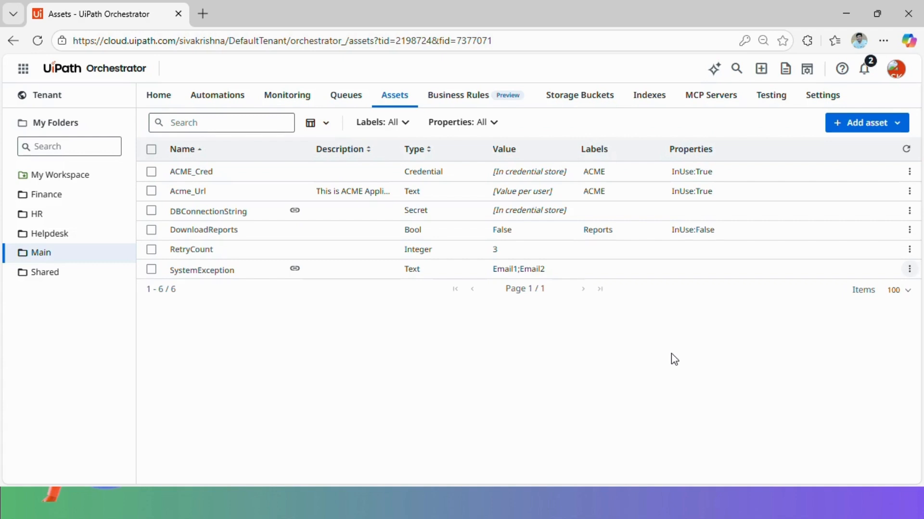
click(909, 269)
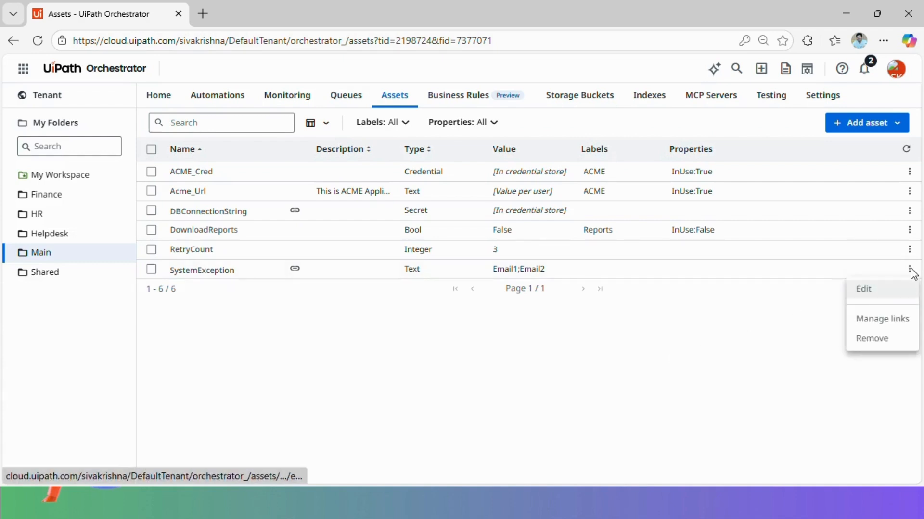
click(884, 320)
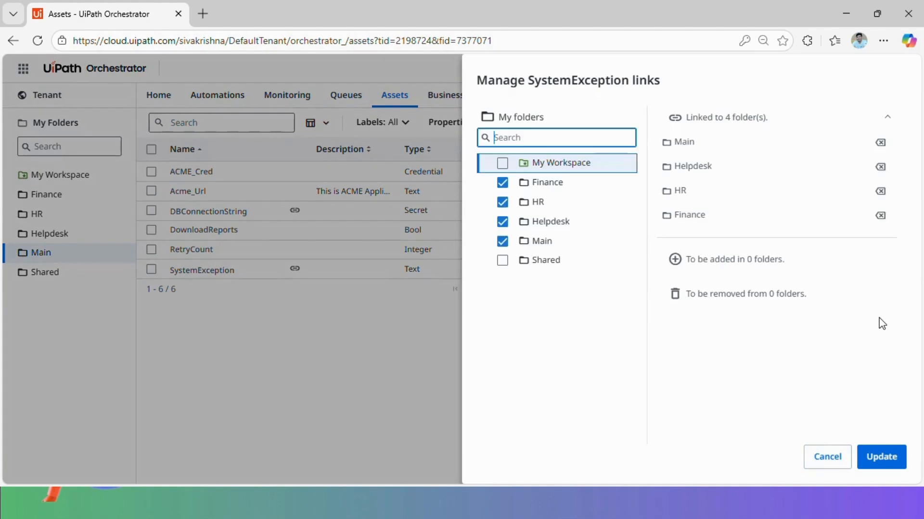
click(502, 183)
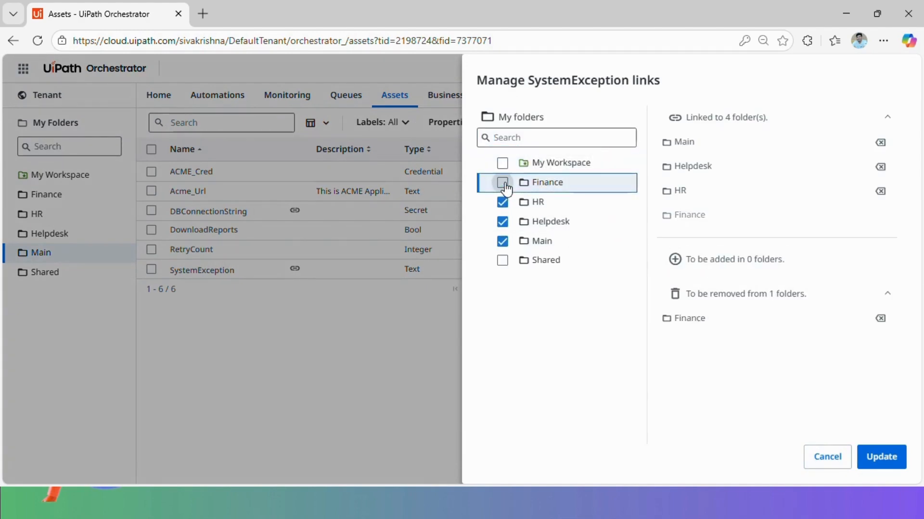
click(878, 457)
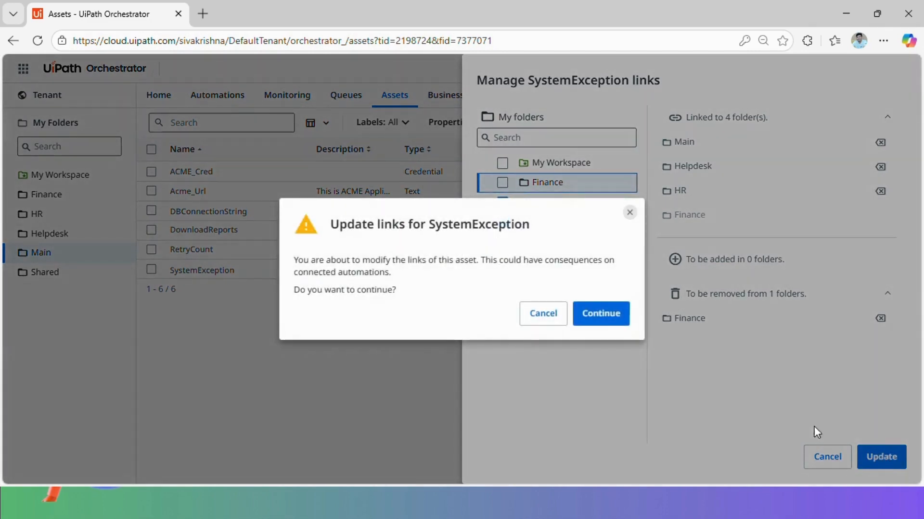
click(600, 313)
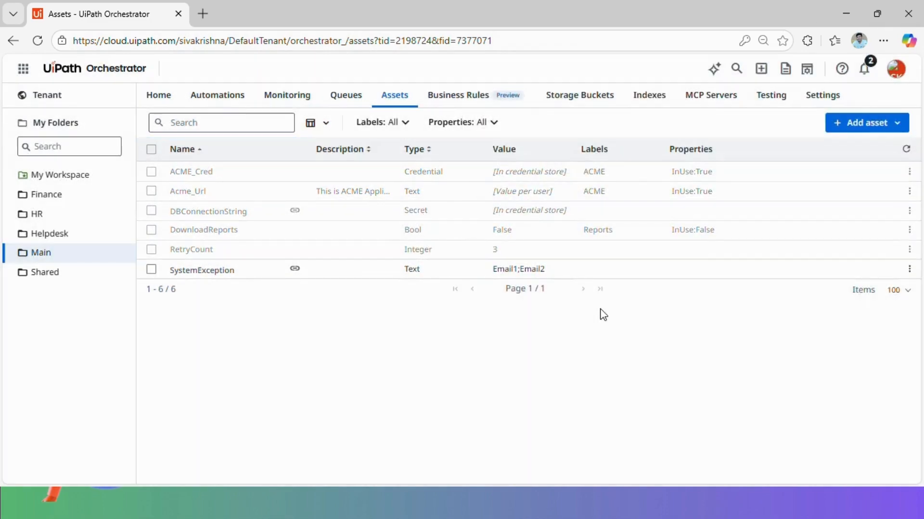
click(48, 196)
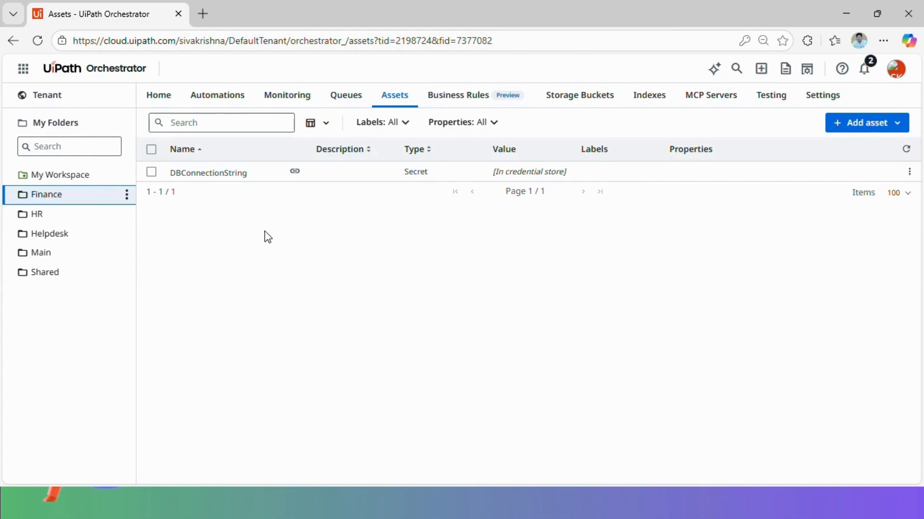
Remove SystemException from the Main folder and confirm the removal
click(52, 251)
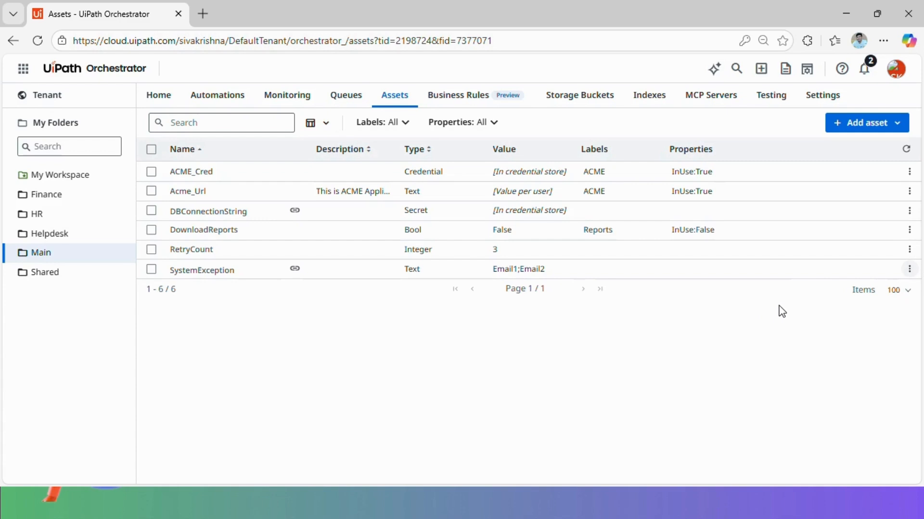
click(910, 269)
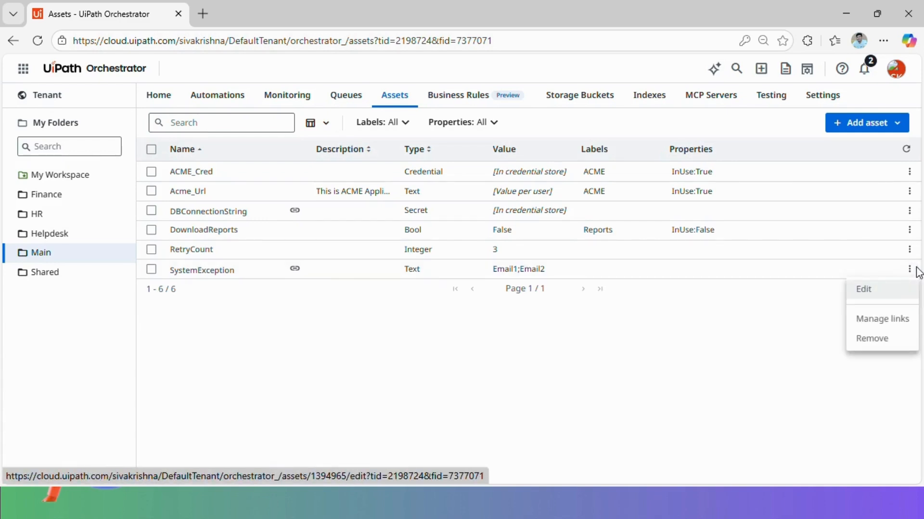
click(878, 338)
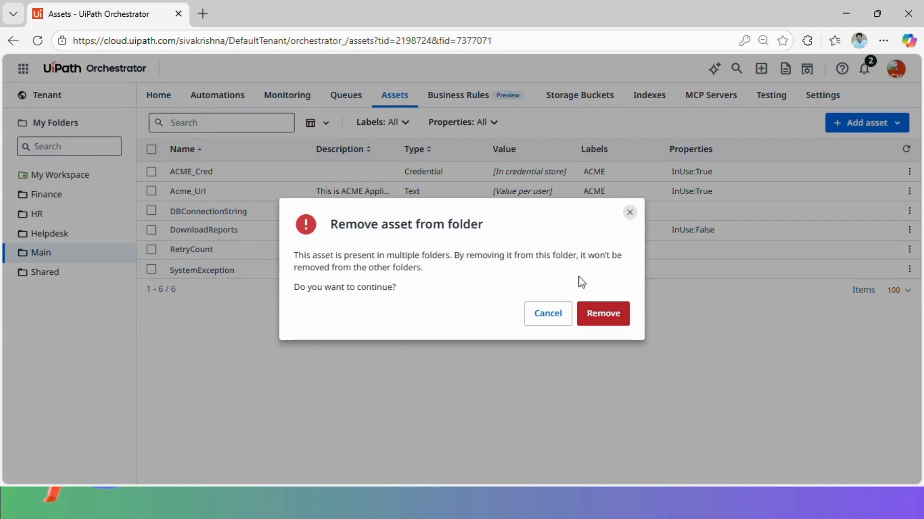
click(604, 318)
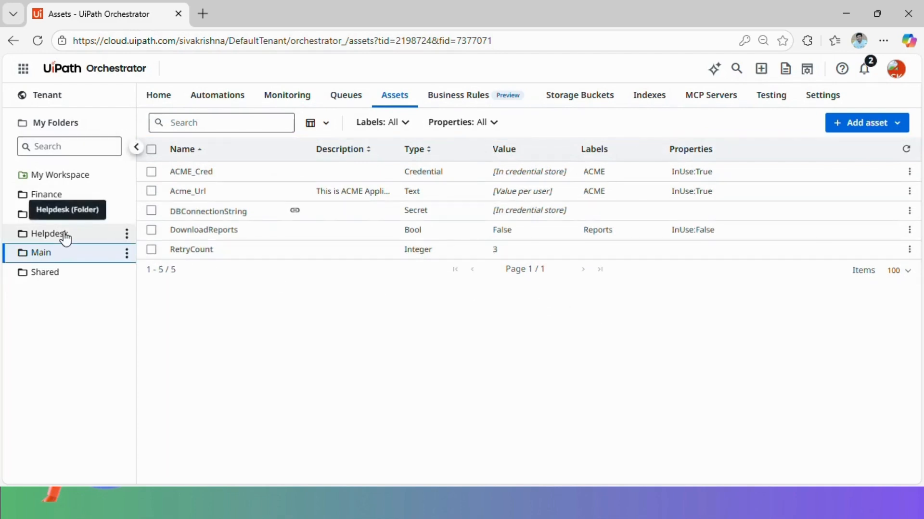
Switch the Orchestrator asset view from the Main folder to the Helpdesk folder
click(65, 235)
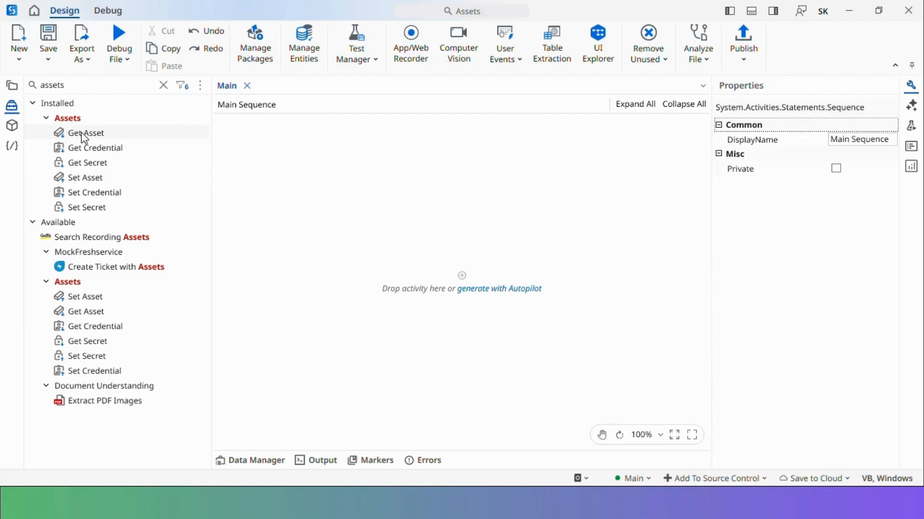
Add a Get Asset activity reading Acme_Url, with the asset name converted to an expression
drag(83, 134, 466, 277)
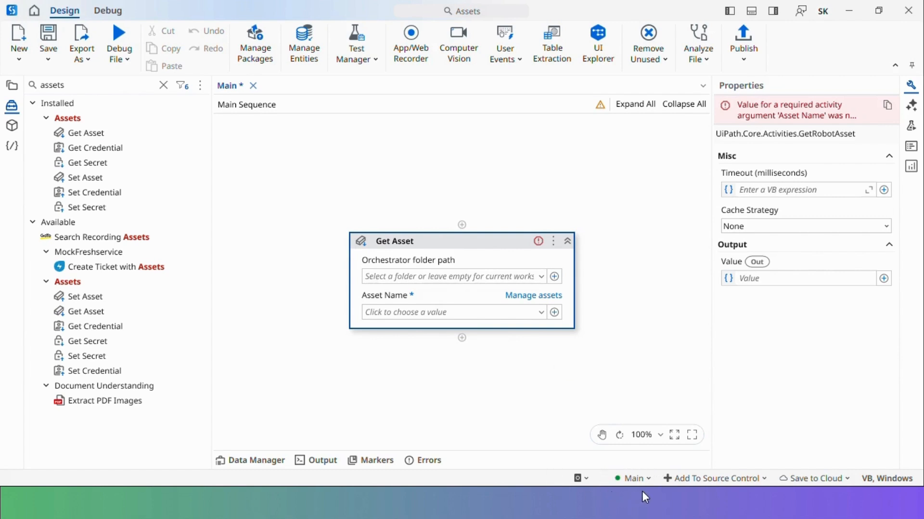
click(541, 313)
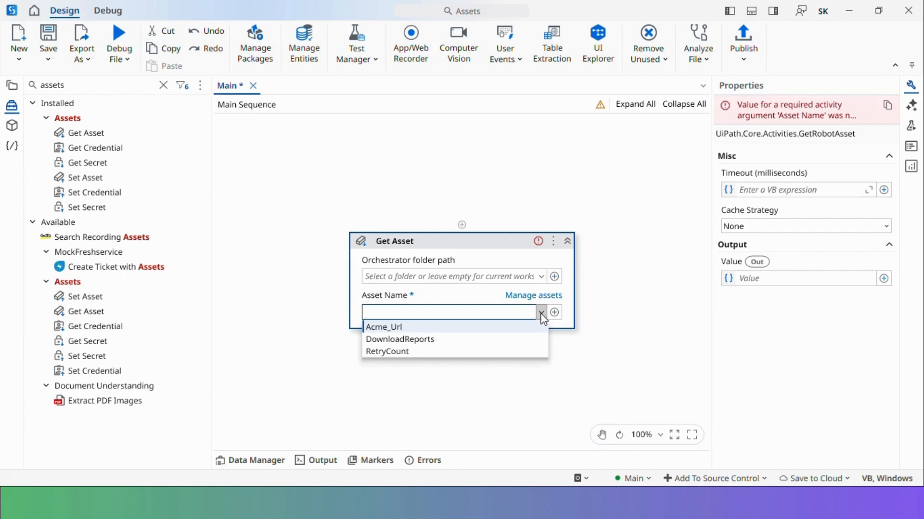
click(460, 328)
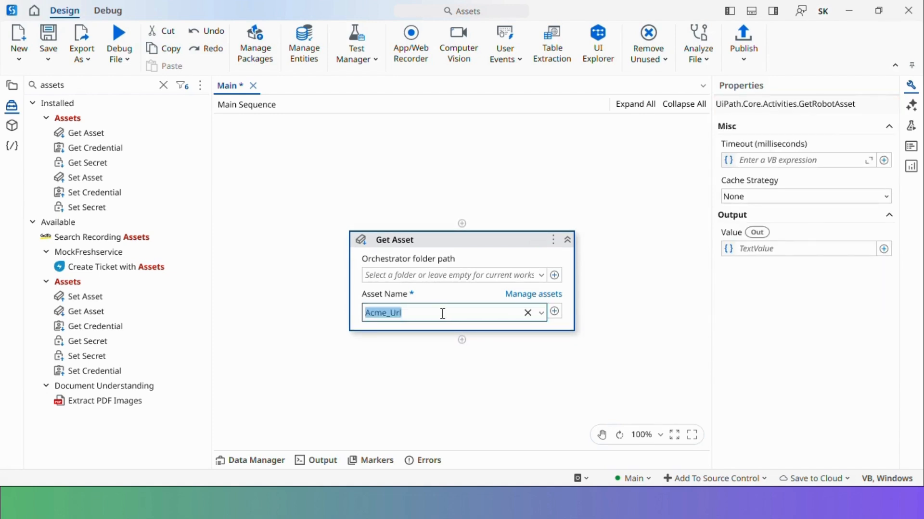
click(554, 313)
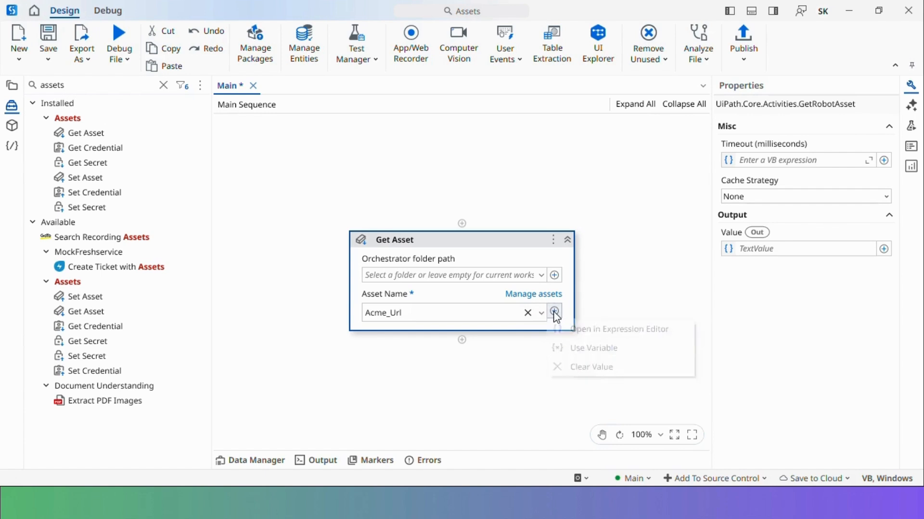
click(614, 329)
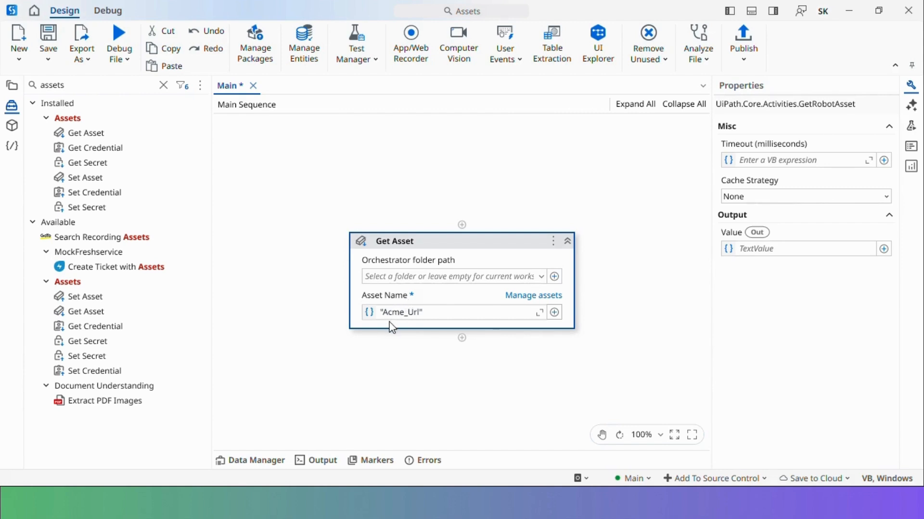
Store the Get Asset output in a new variable strAcmeUrl
click(776, 248)
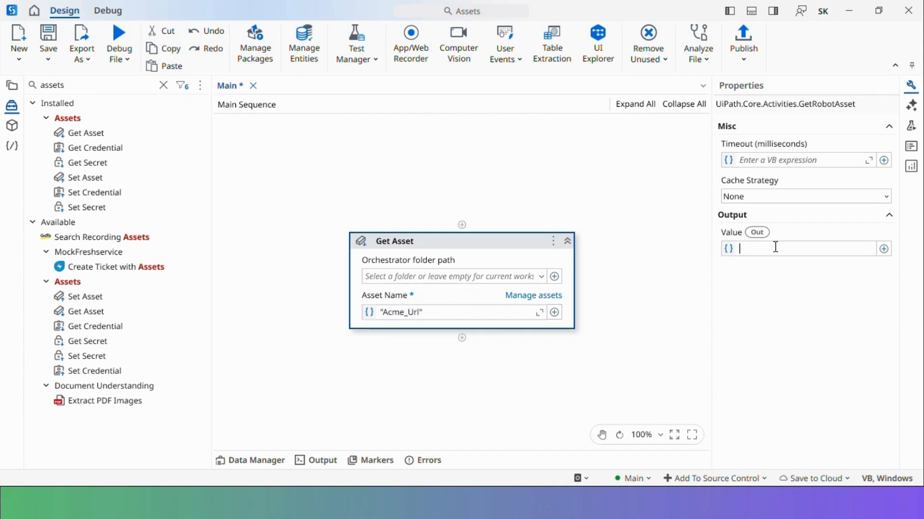
key(ctrl+k)
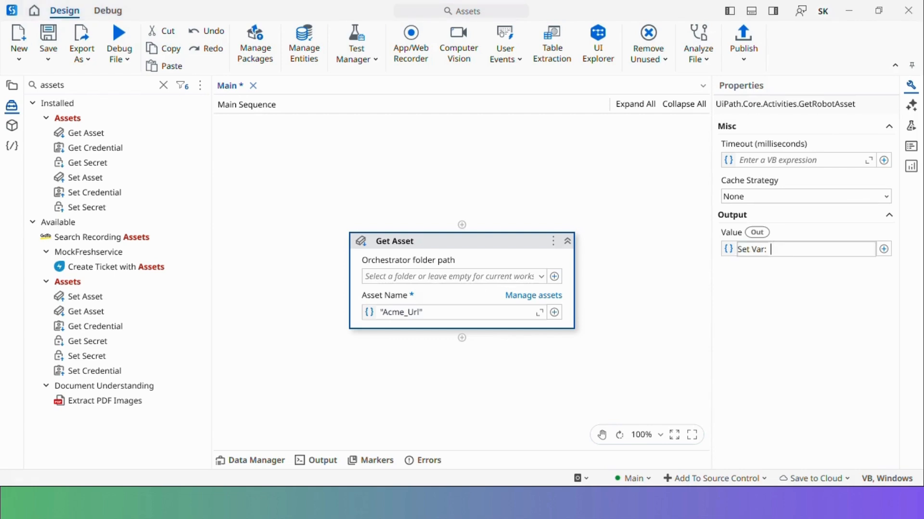
text(strAcmeUrl)
key(Return)
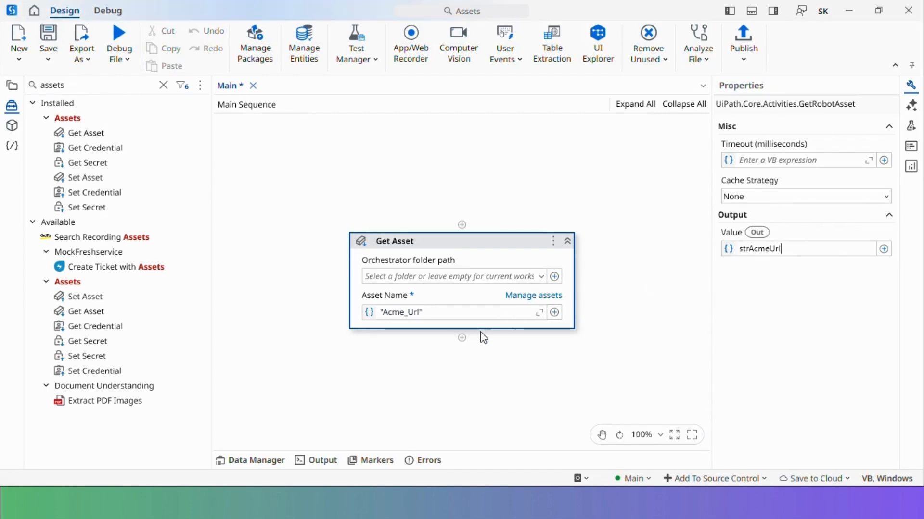
Add a Message Box showing strAcmeUrl, followed by a second Get Asset activity
click(462, 338)
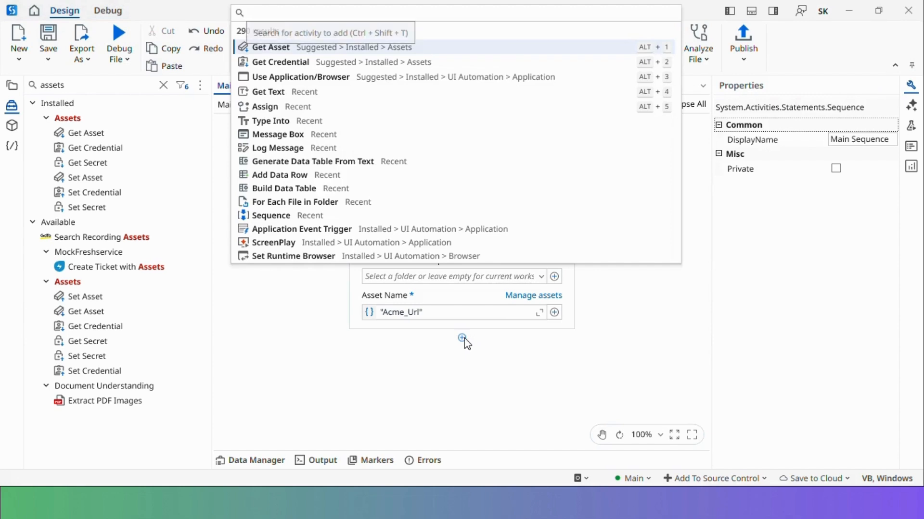
text(message box)
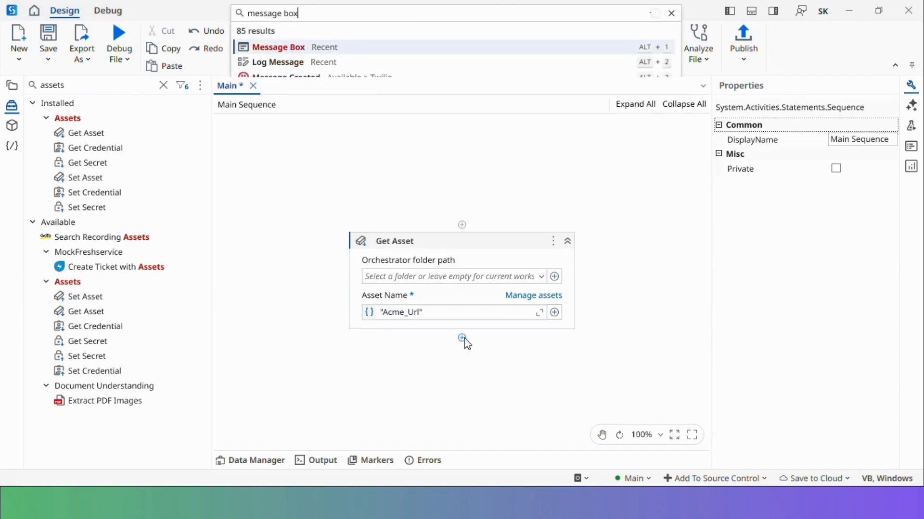
click(332, 54)
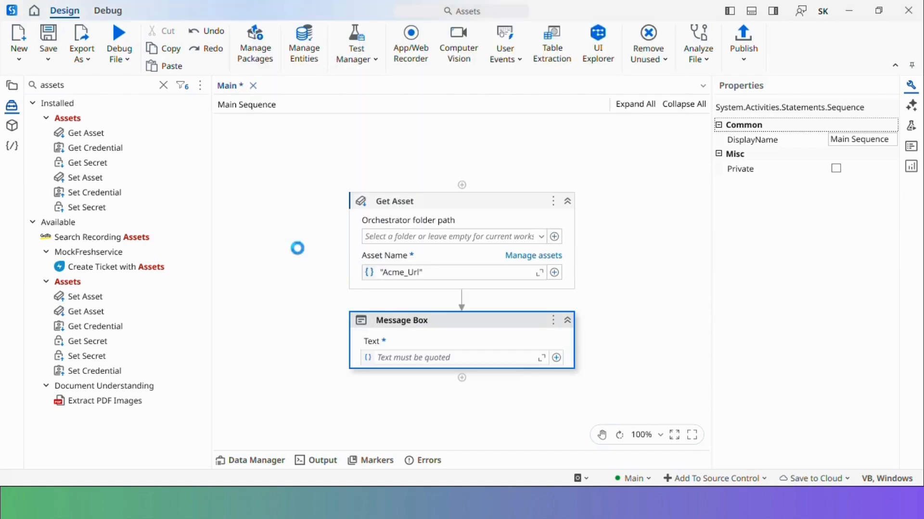
click(413, 358)
text(str)
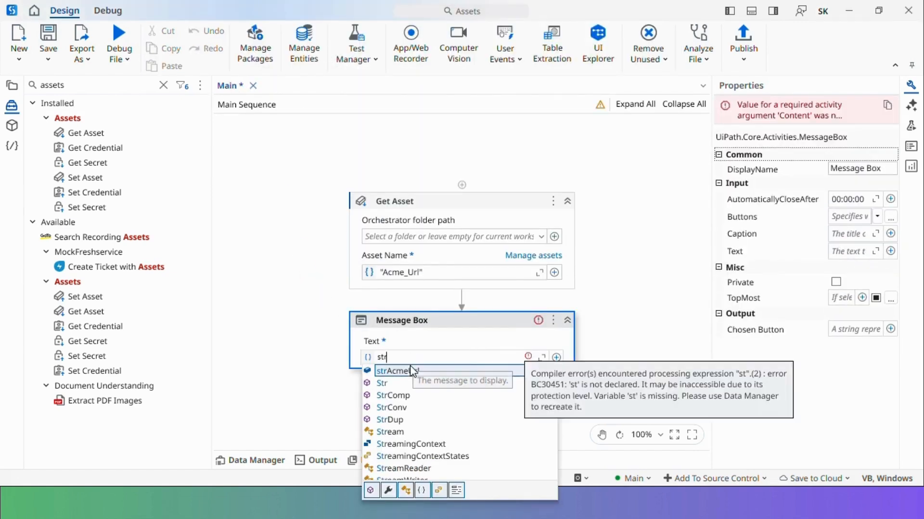
double_click(410, 371)
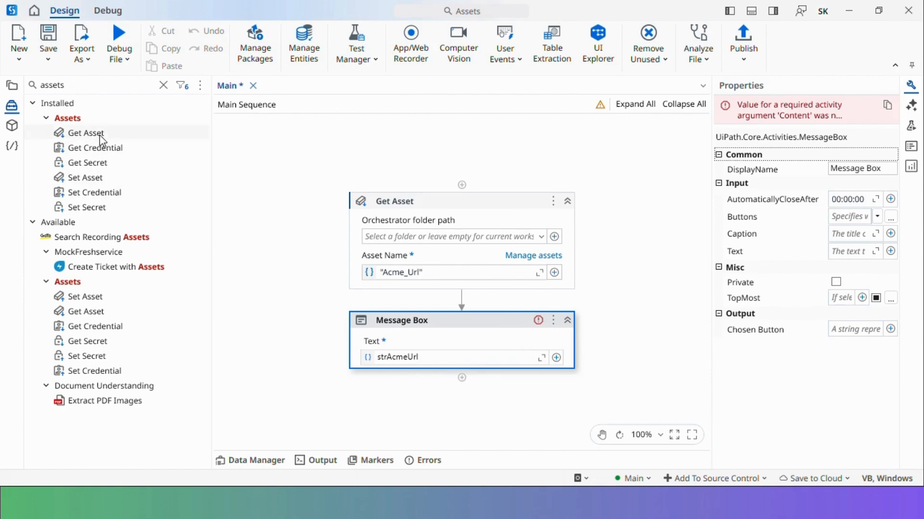
drag(103, 135, 432, 401)
drag(472, 377, 469, 378)
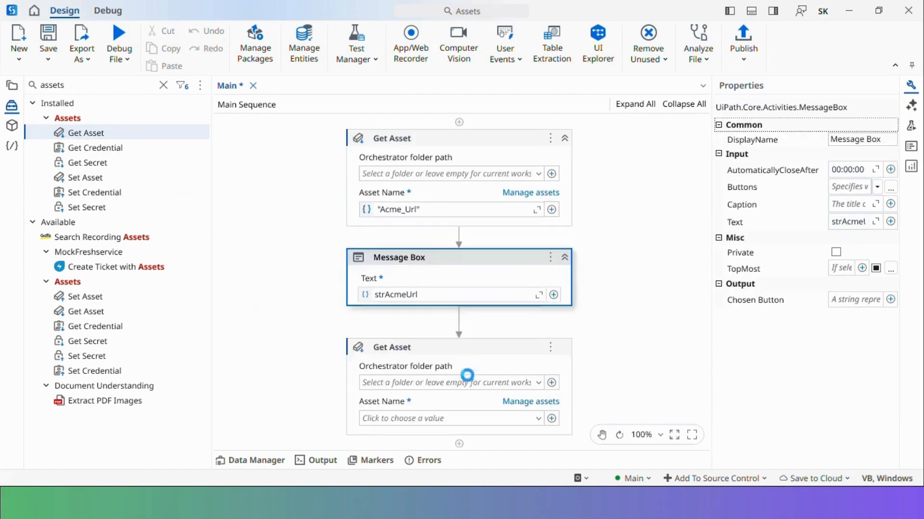
Set the second Get Asset to DownloadReports, outputting to new variable bolDownloadReports
click(541, 412)
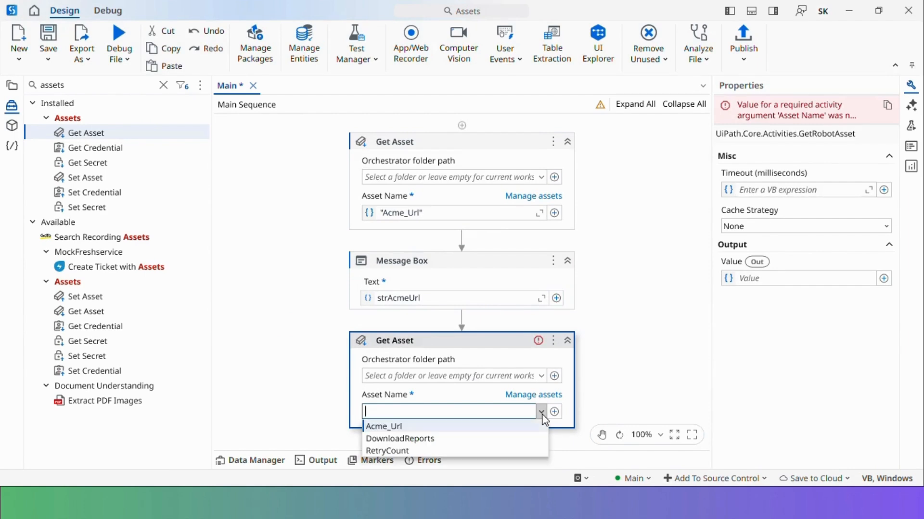
click(437, 438)
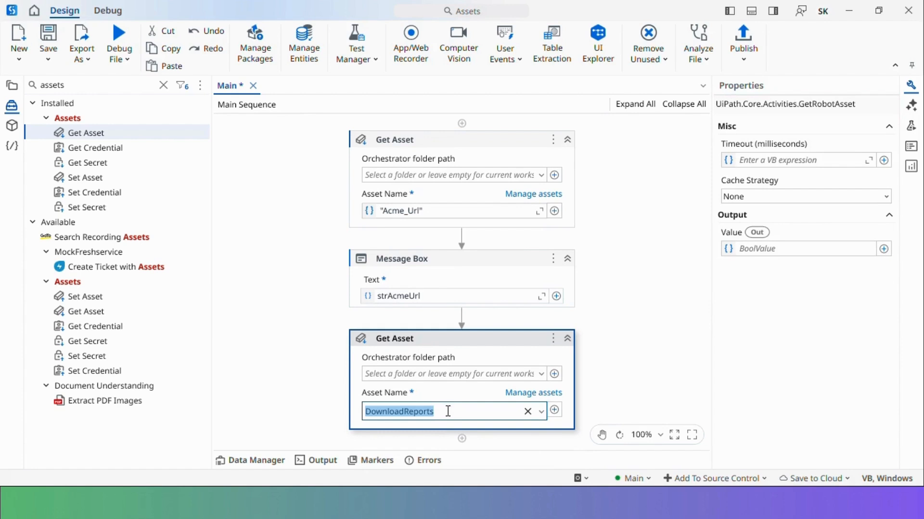
click(484, 346)
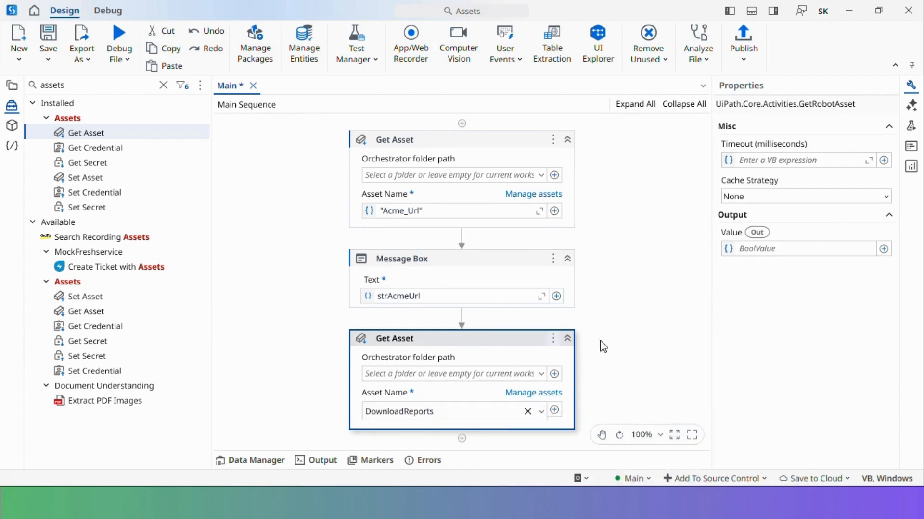
click(781, 249)
key(ctrl+k)
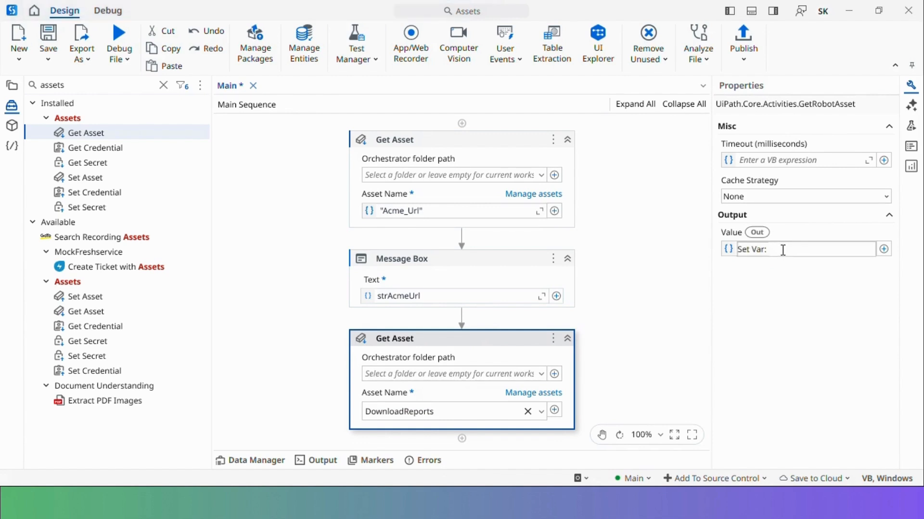
text(bolDownloadReports)
key(Return)
double_click(782, 249)
key(ctrl+c)
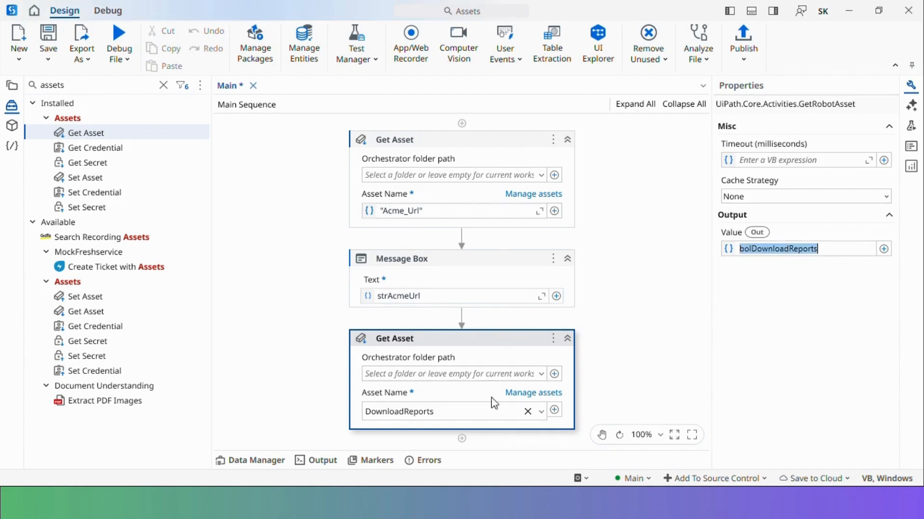
Add a Message Box showing bolDownloadReports.ToString, then a third Get Asset below it
click(462, 439)
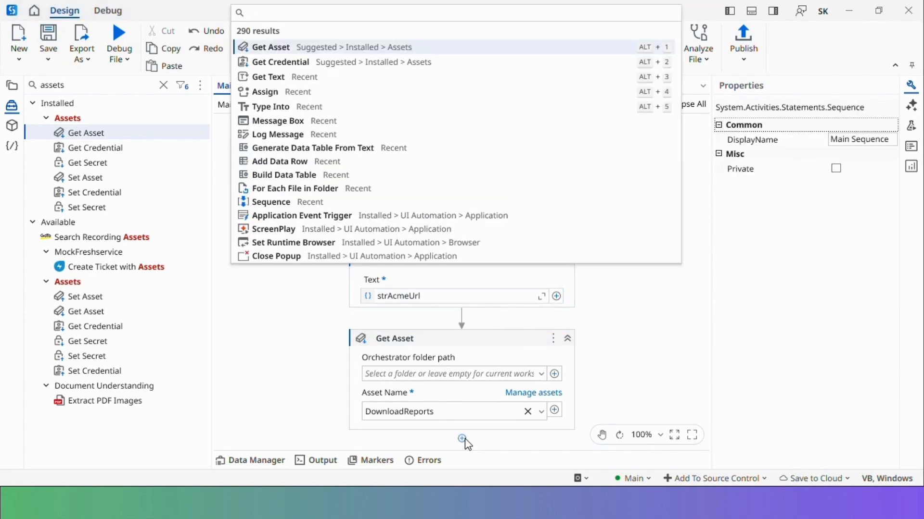
text(messagebox)
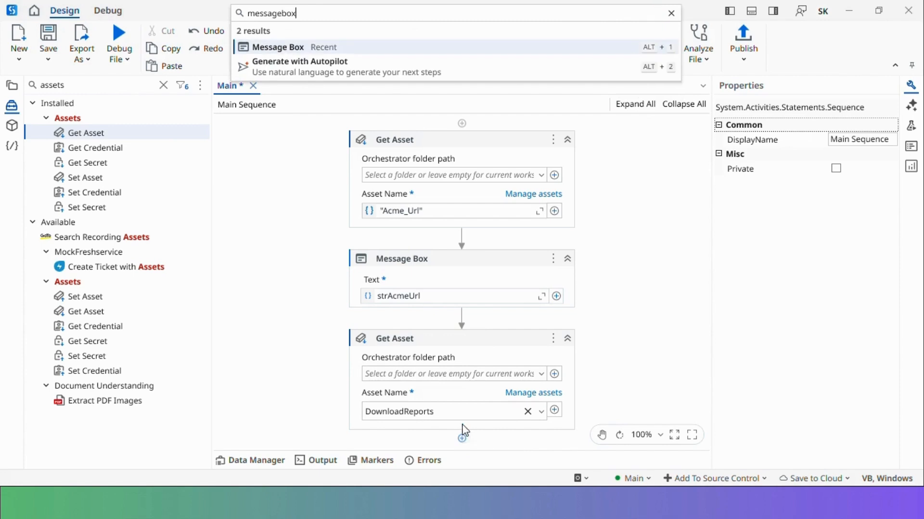
key(Escape)
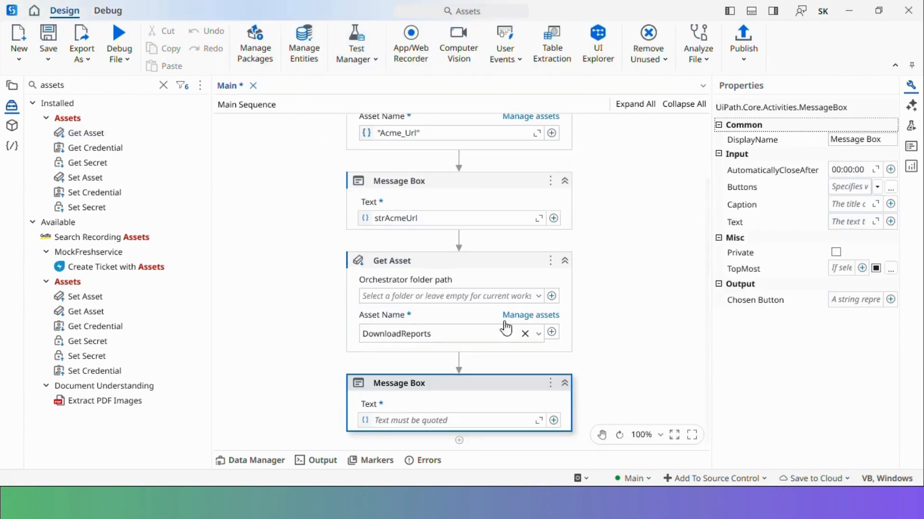
click(431, 422)
key(ctrl+v)
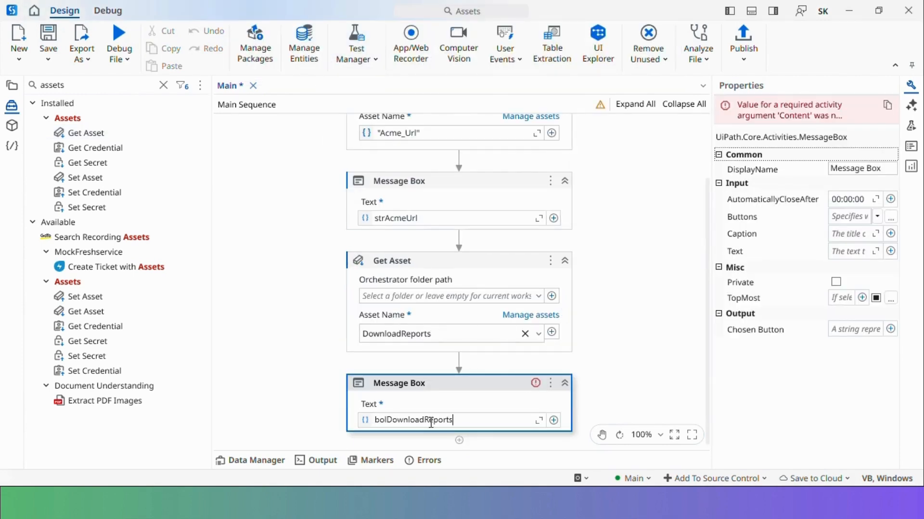
text(.ToString)
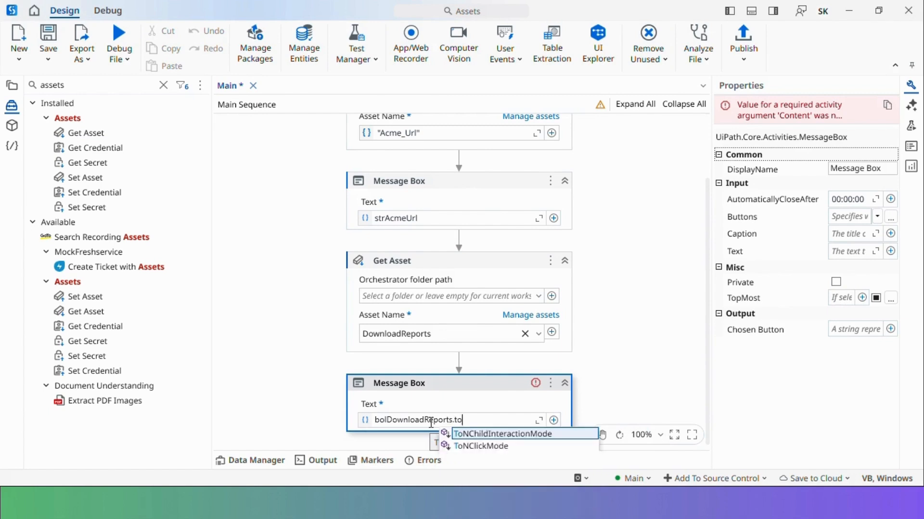
key(Return)
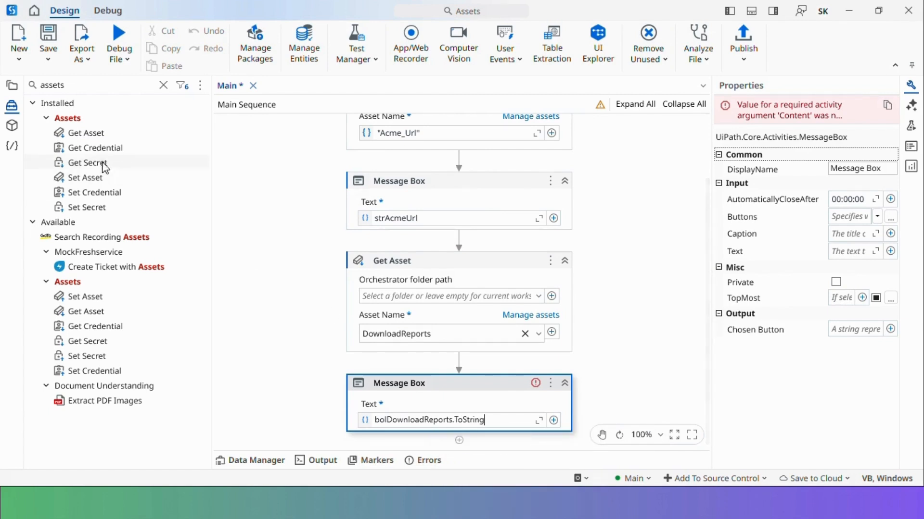
drag(91, 135, 490, 417)
drag(94, 138, 461, 422)
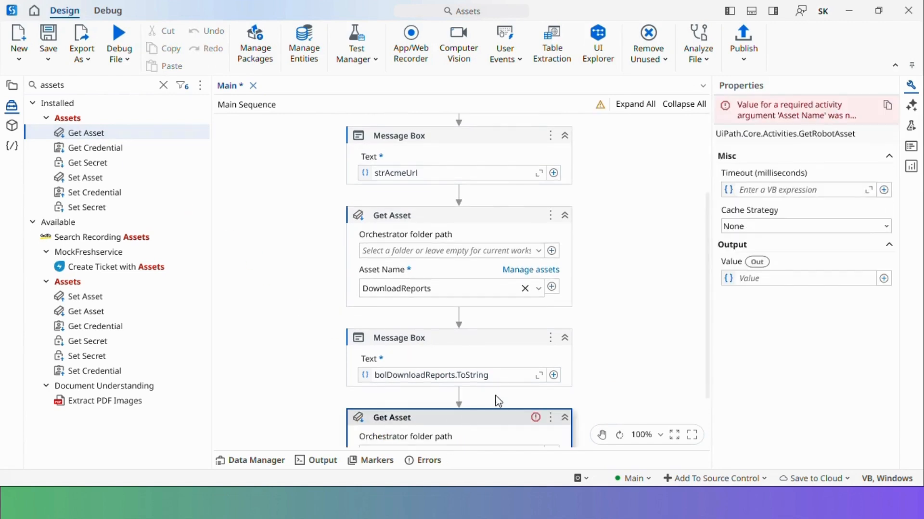
Set the third Get Asset to RetryCount, outputting to new variable intRetryCount
click(539, 415)
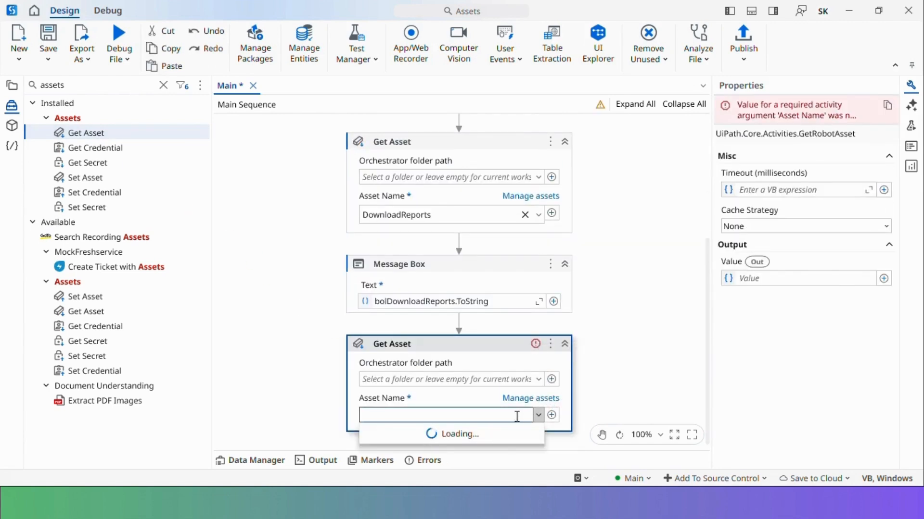
click(402, 454)
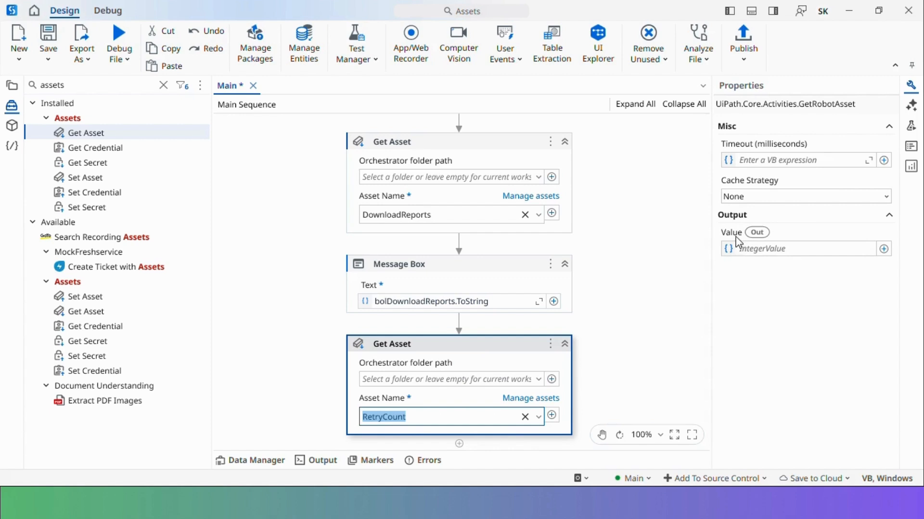
click(787, 250)
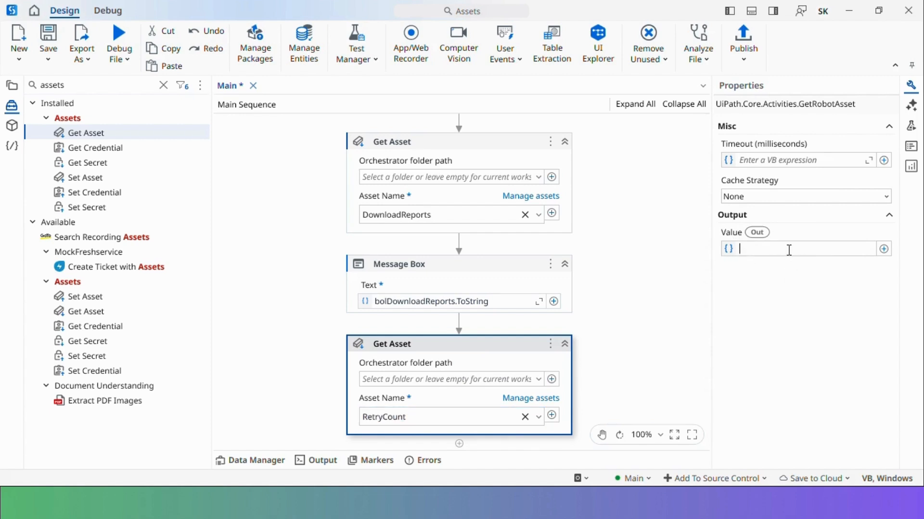
key(ctrl+k)
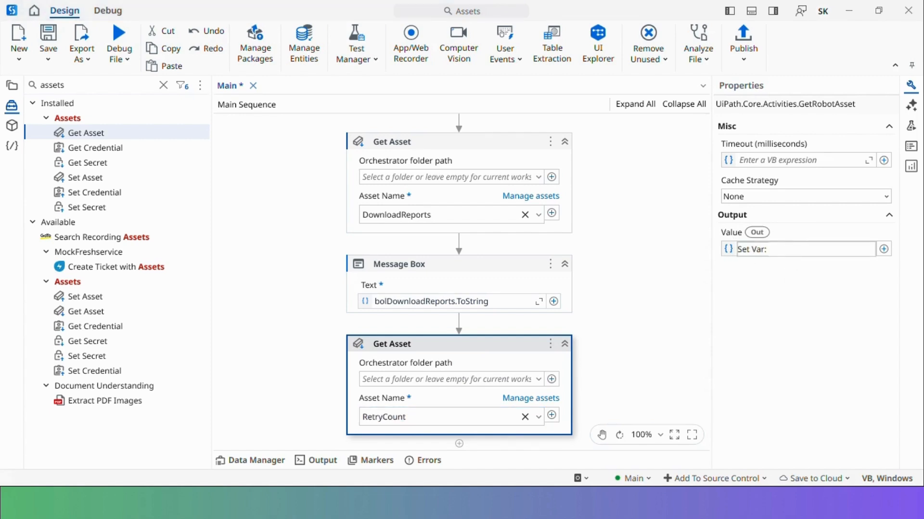
text(int)
text(RetryCoun)
text(t)
key(Return)
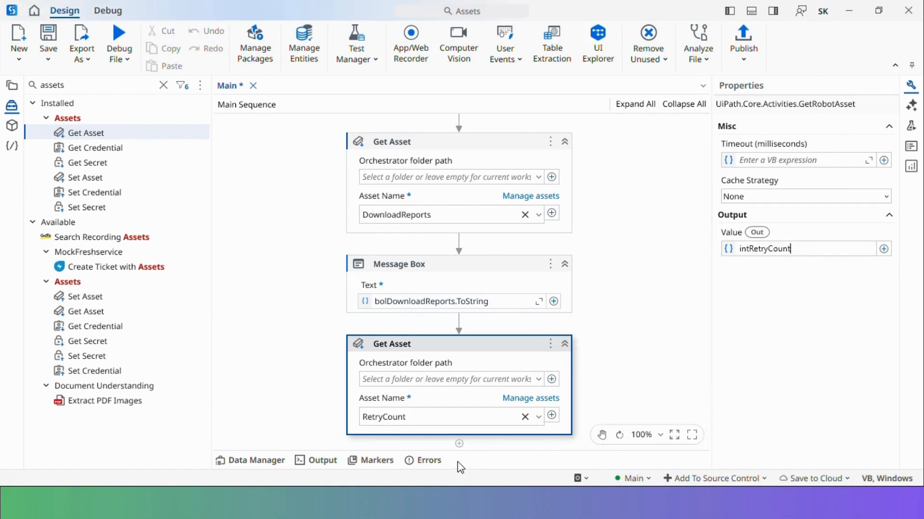
Add a Message Box showing intRetryCount, then save and debug-run the workflow
click(459, 443)
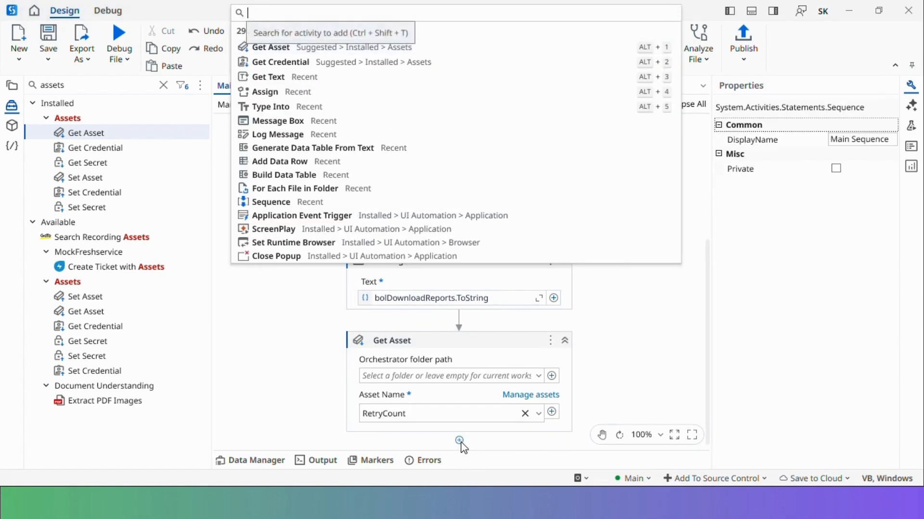
text(message)
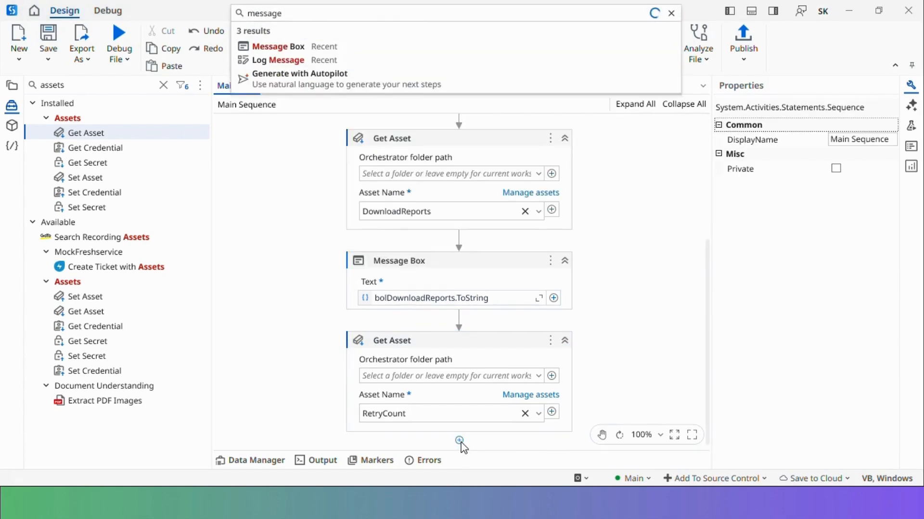
click(332, 48)
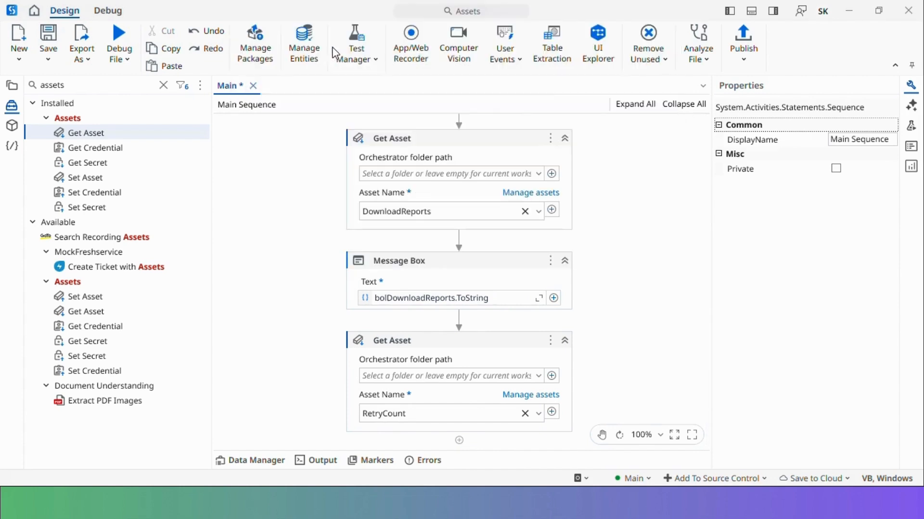
click(428, 421)
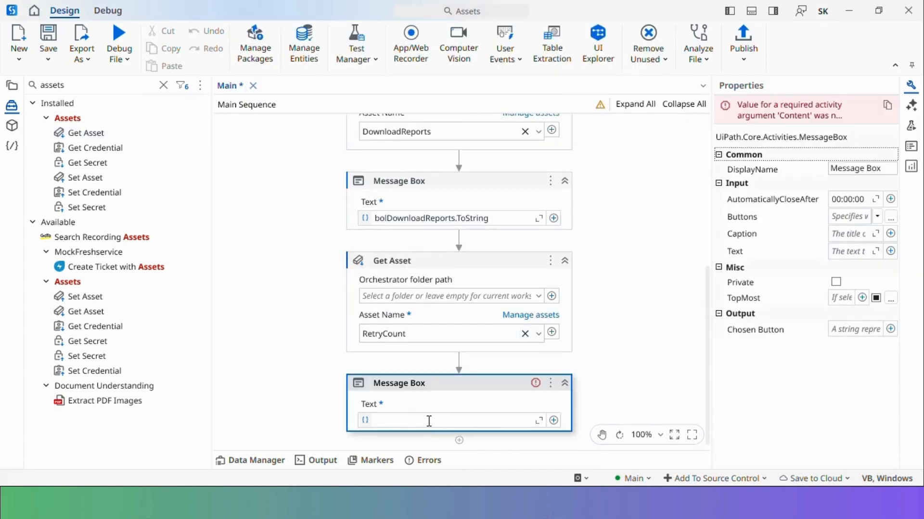
text(int)
key(Tab)
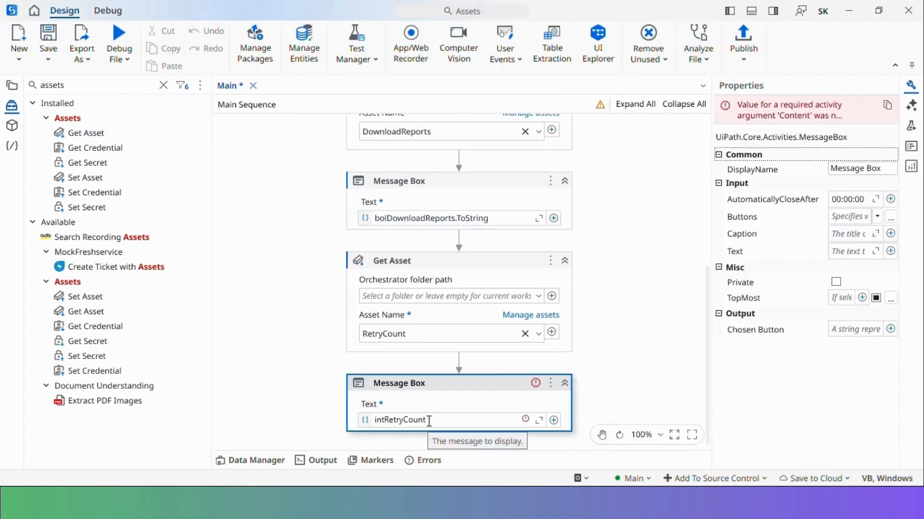
click(483, 390)
key(ctrl+s)
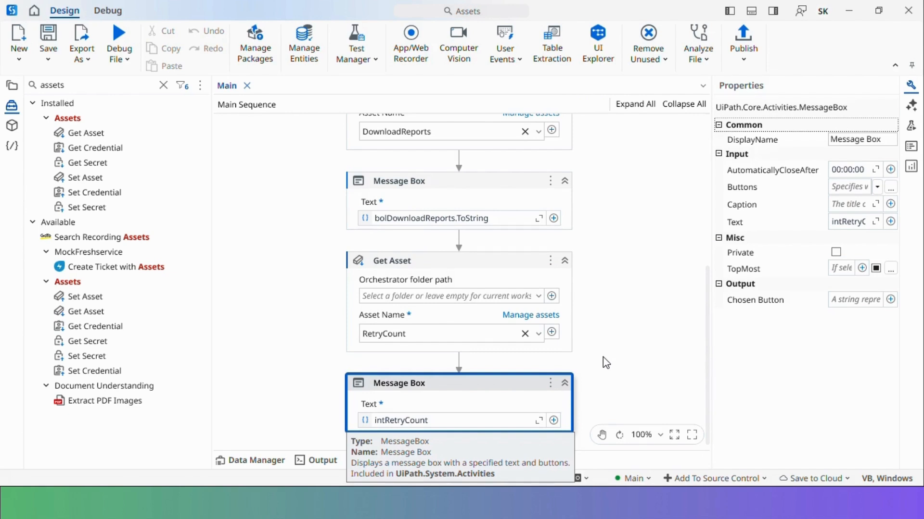
click(122, 37)
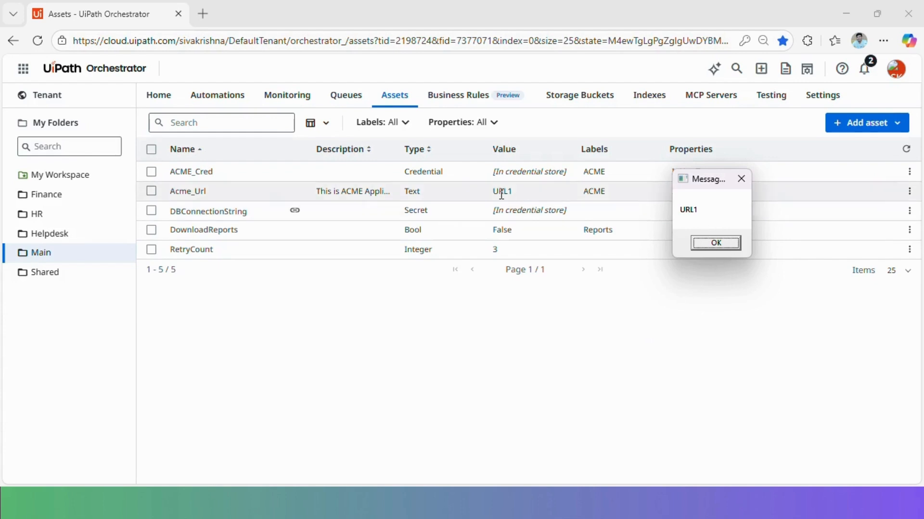
Dismiss each debug message box in turn: URL1, False, then 3
click(715, 243)
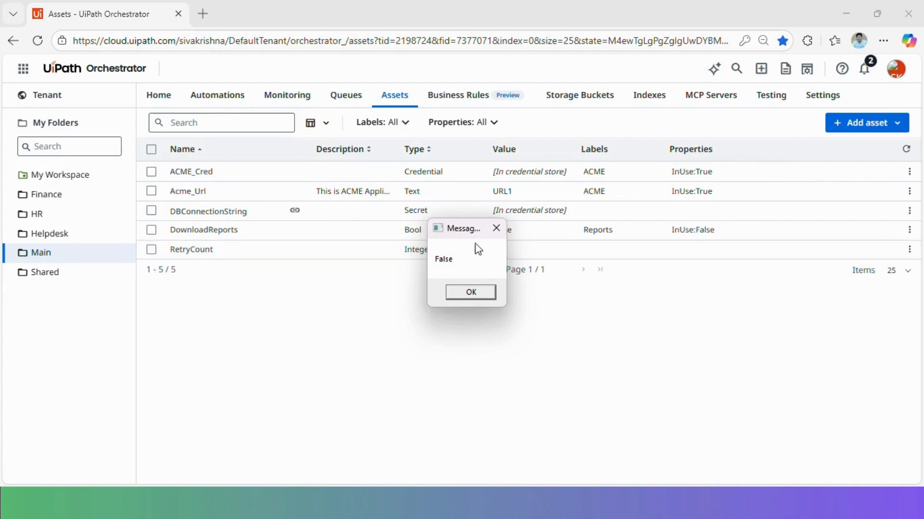
drag(464, 231, 717, 182)
click(728, 245)
drag(460, 230, 695, 187)
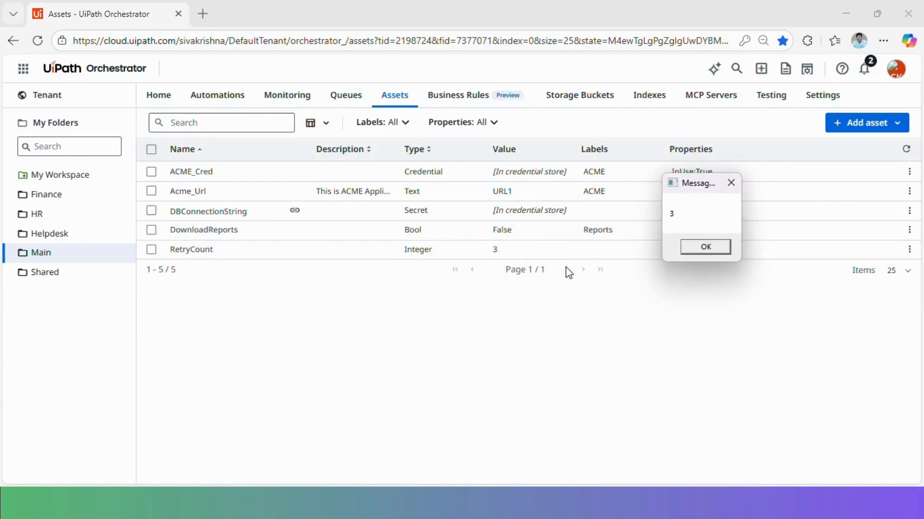
click(710, 249)
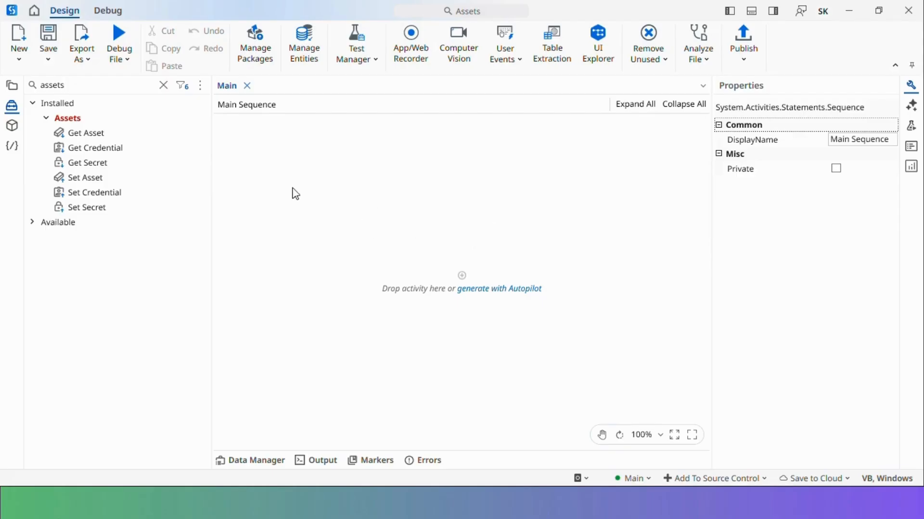
Add a Set Asset activity setting Acme_Url to "Test Url"
drag(87, 179, 460, 274)
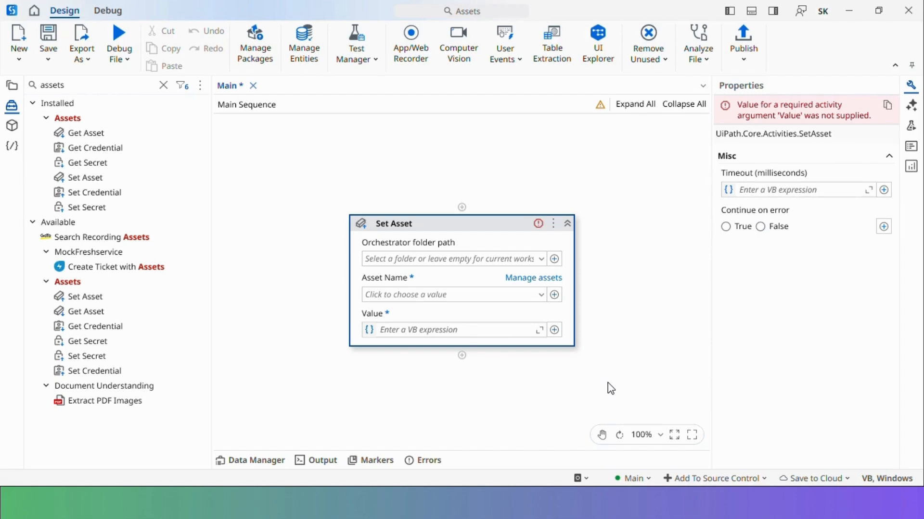
click(541, 295)
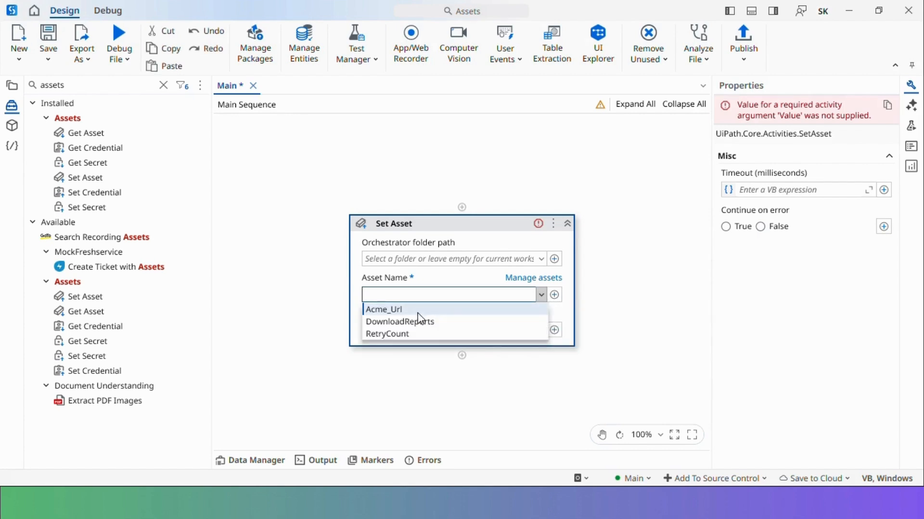
click(418, 310)
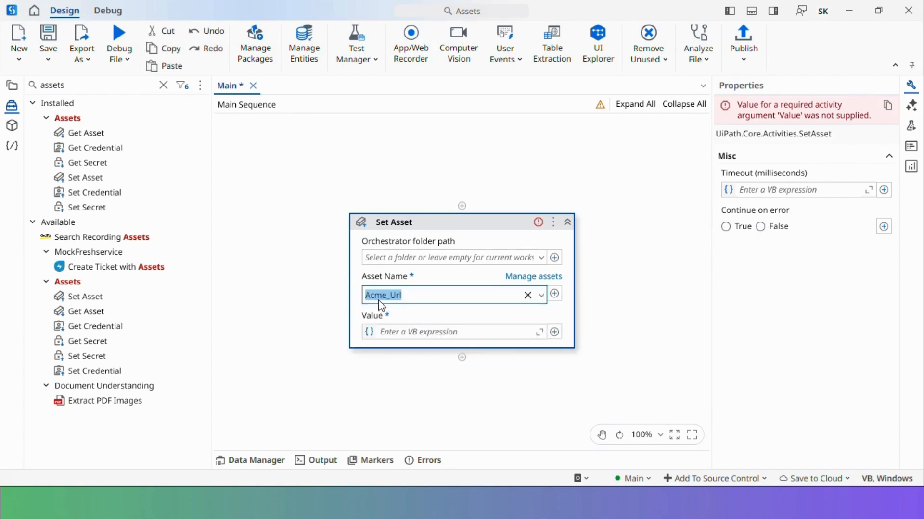
click(445, 332)
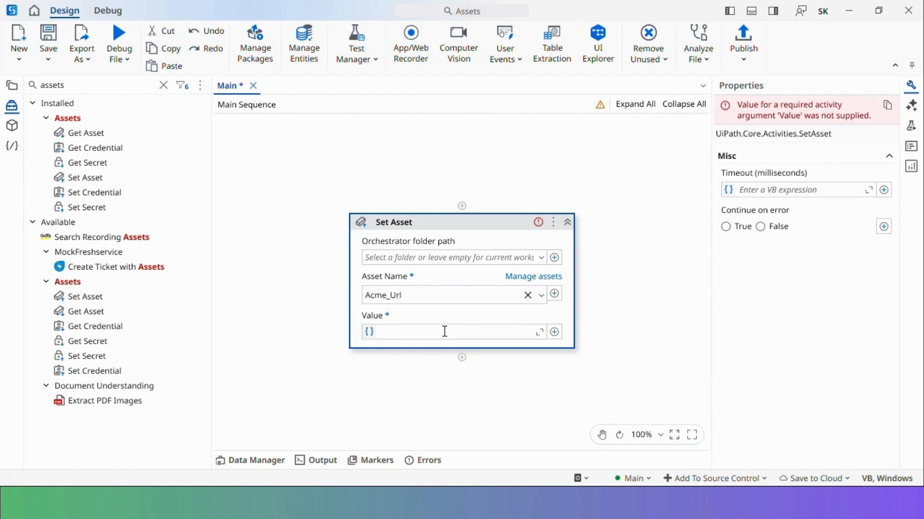
text("")
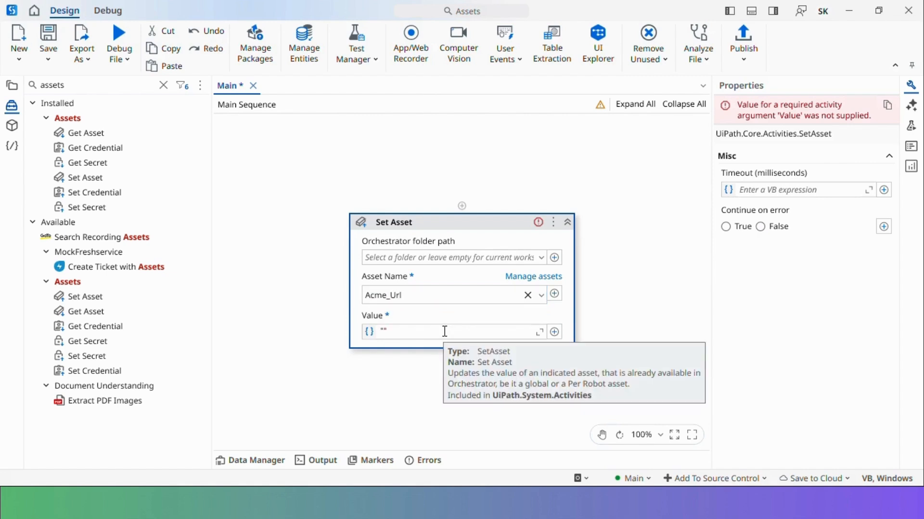
text(Test Url)
click(619, 193)
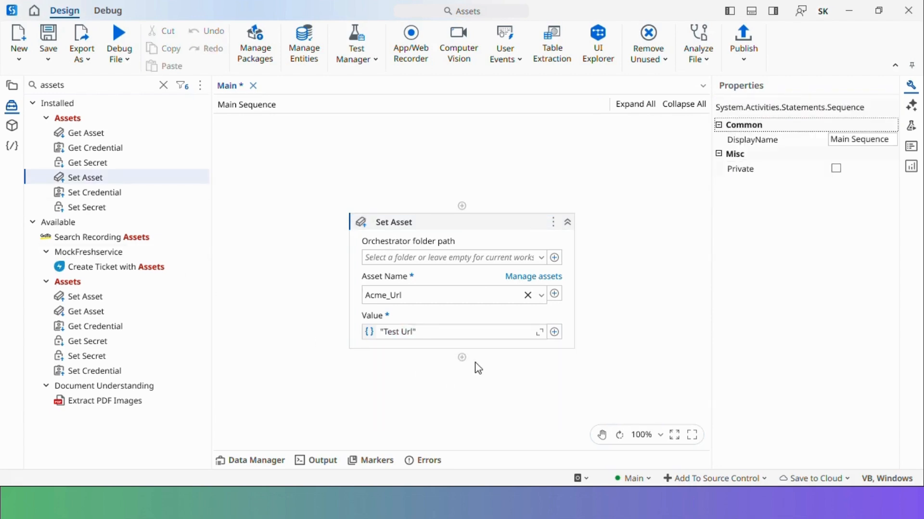
Add a second Set Asset setting DownloadReports to True
drag(106, 180, 464, 358)
click(542, 375)
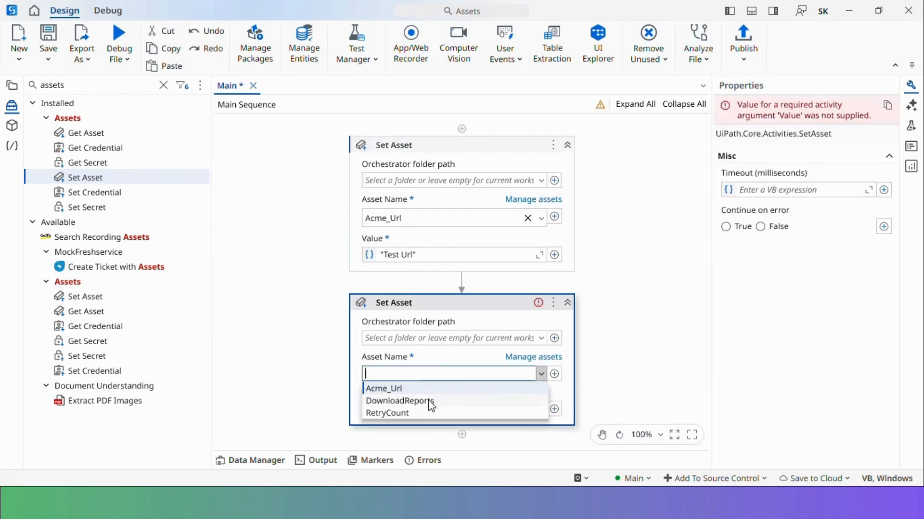
click(431, 405)
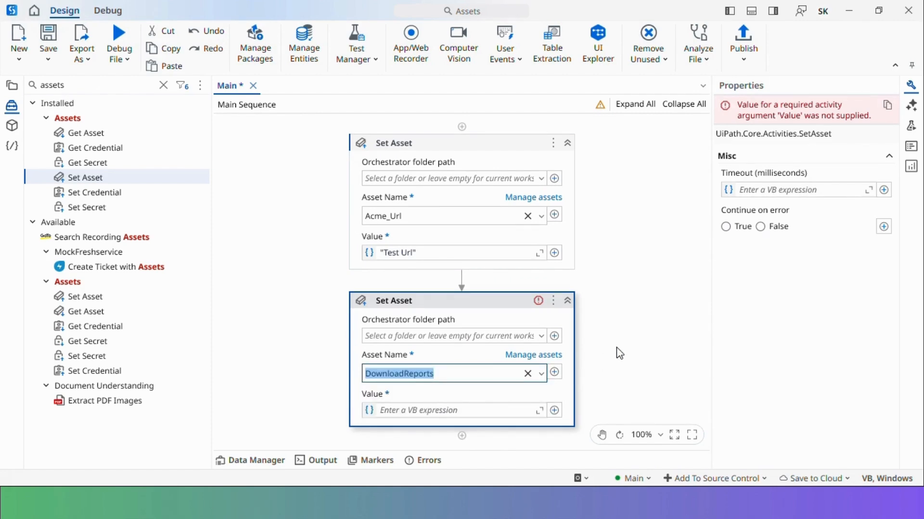
click(457, 409)
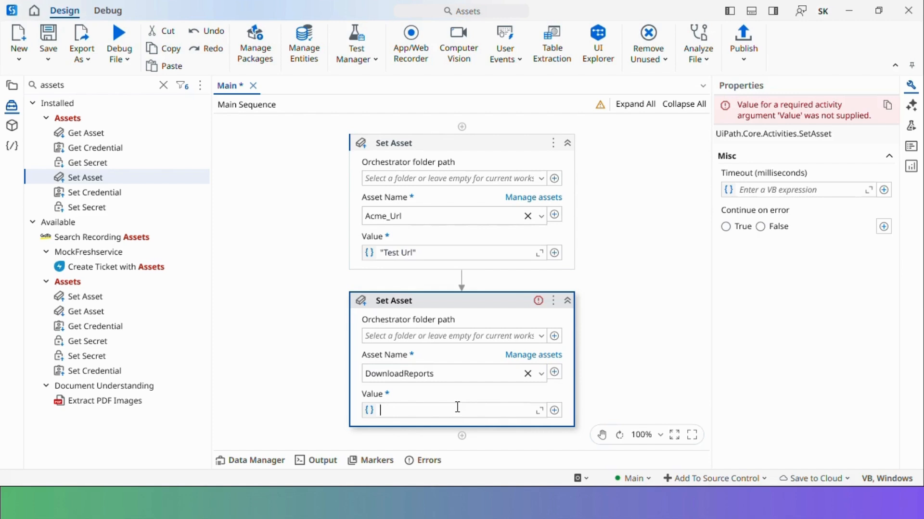
text(True)
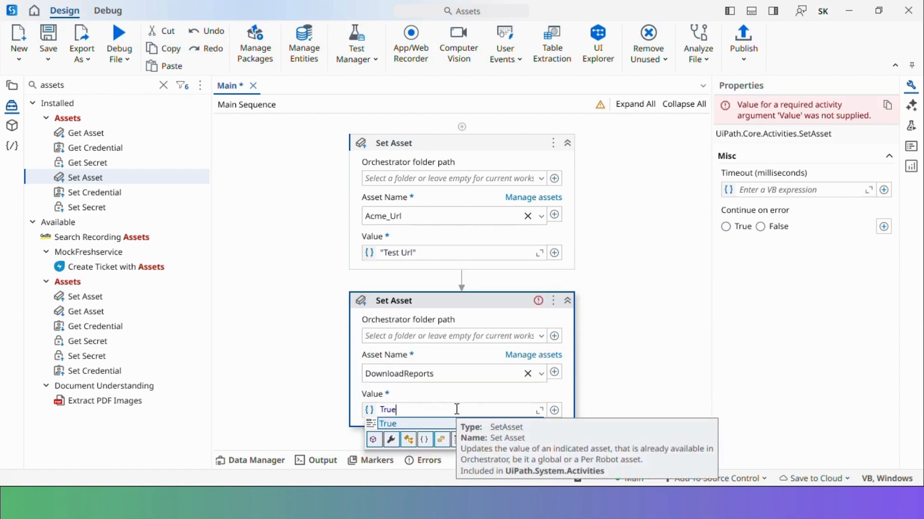
key(Escape)
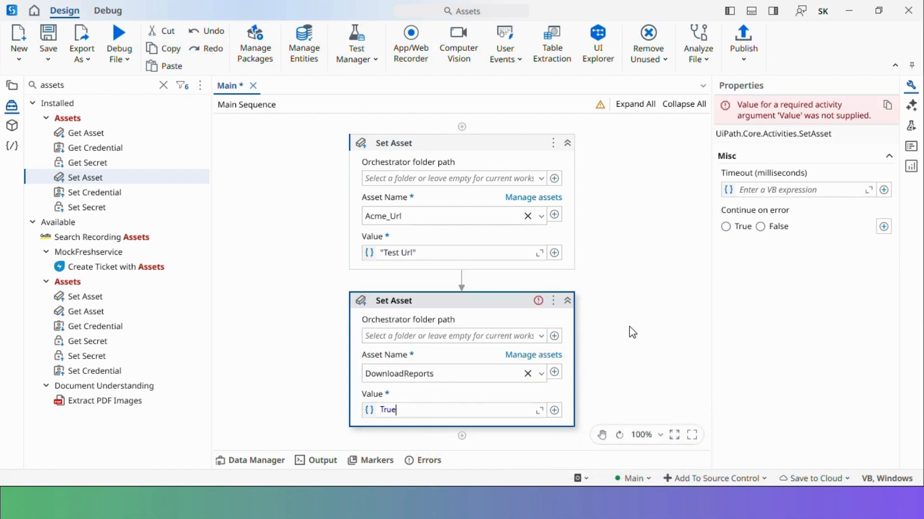
Add a third Set Asset setting RetryCount to 5, then save and debug-run
drag(93, 177, 462, 424)
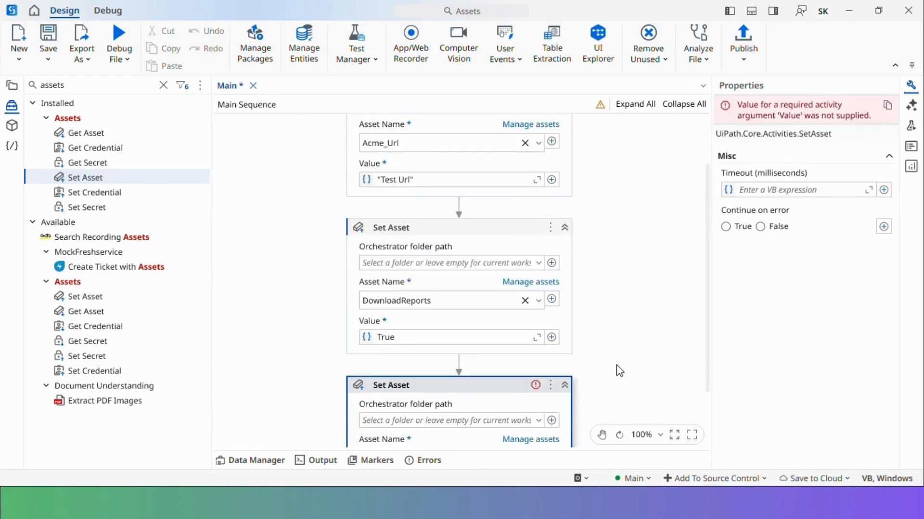
click(539, 380)
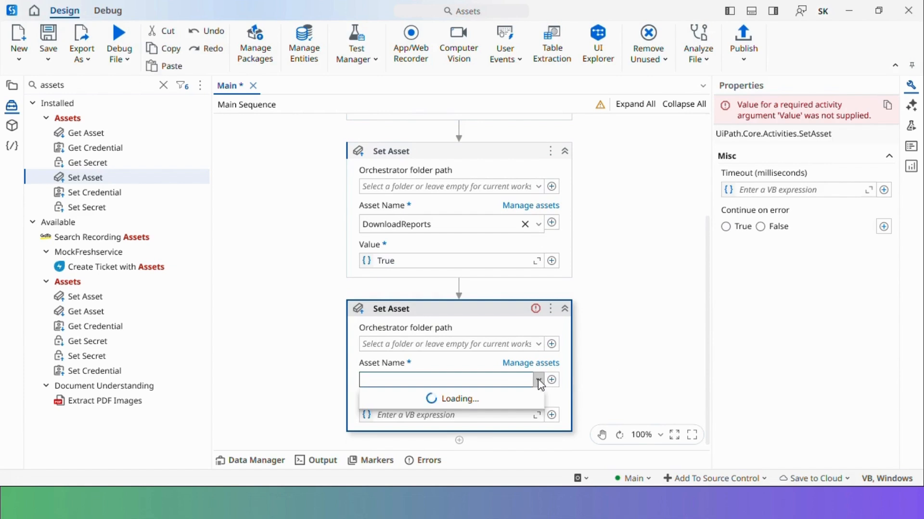
click(403, 419)
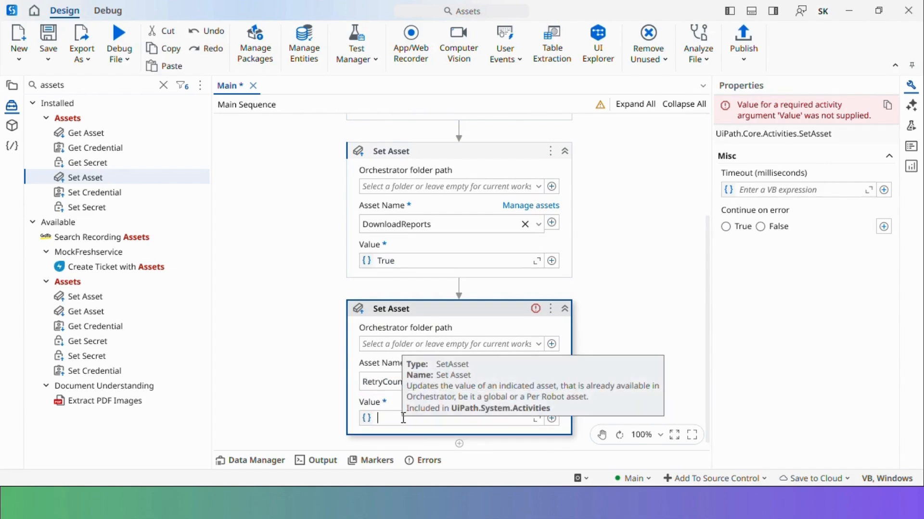
text(5)
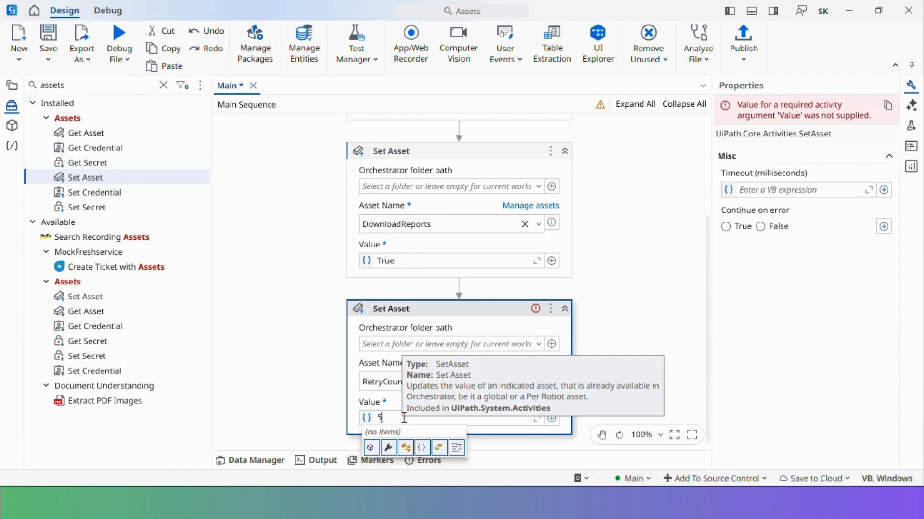
click(431, 321)
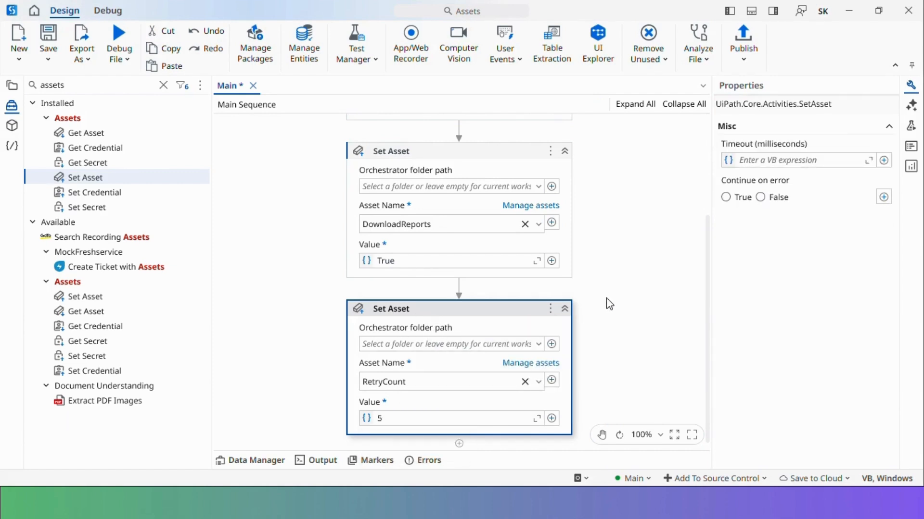
key(ctrl+s)
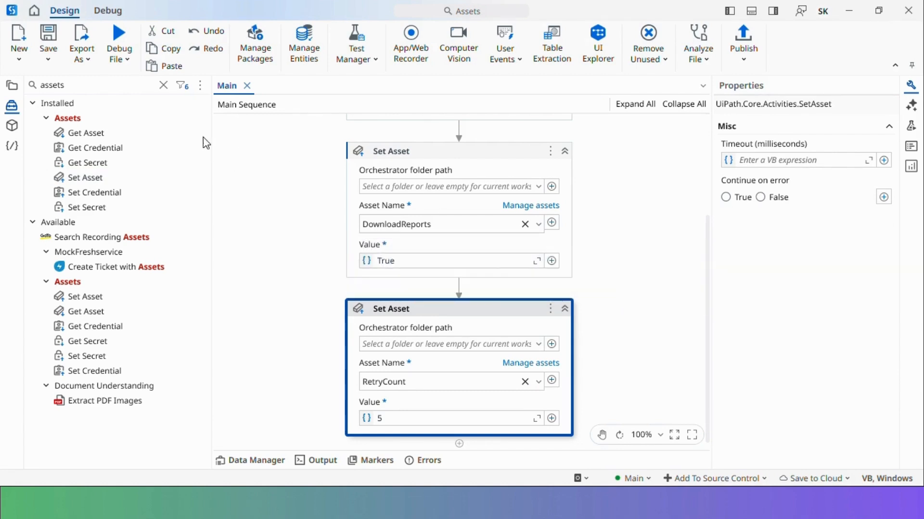
click(119, 38)
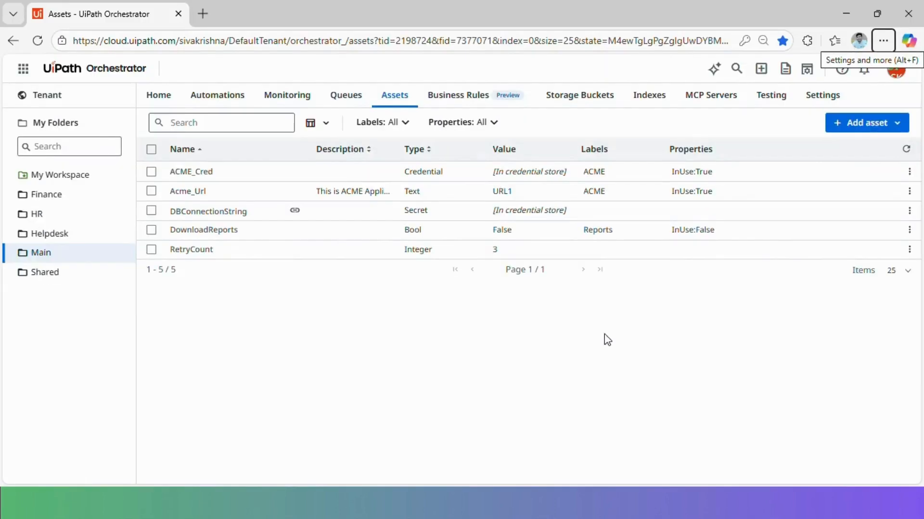
Refresh the Assets list and verify values Test Url, True and 5
click(906, 150)
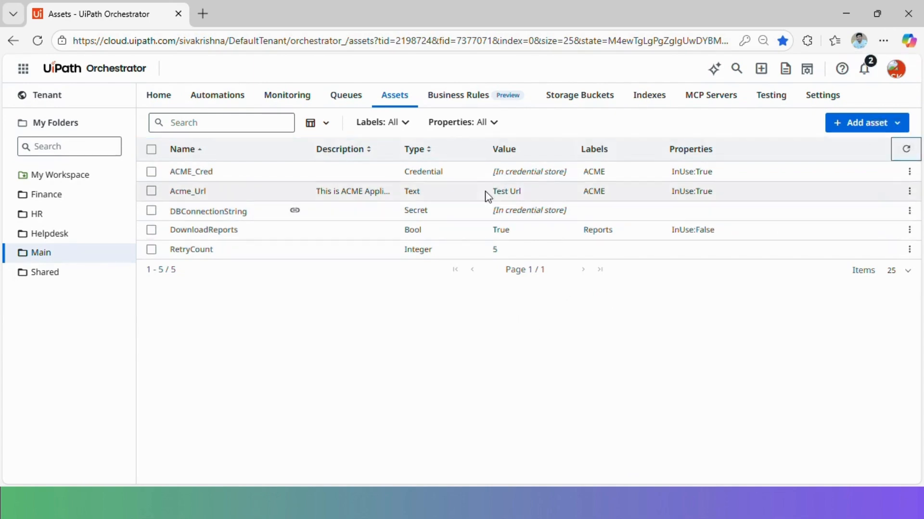
drag(493, 192, 538, 193)
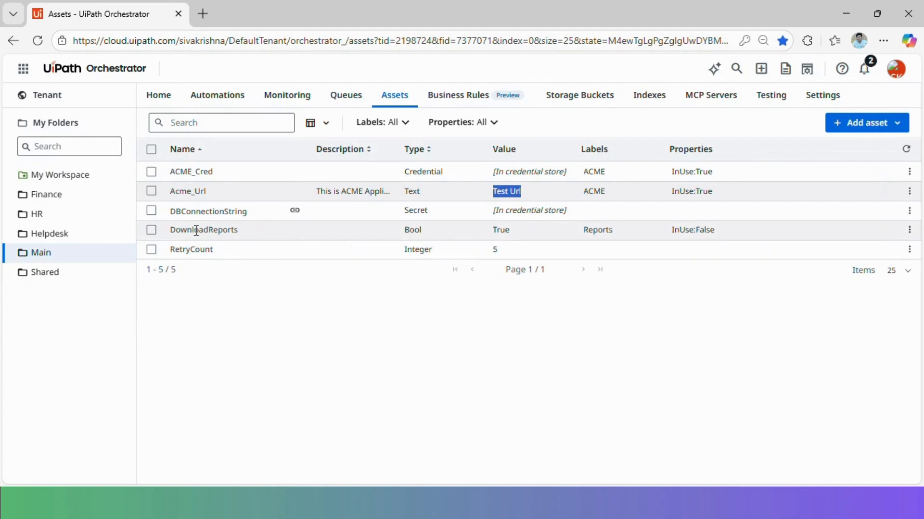
drag(494, 230, 512, 230)
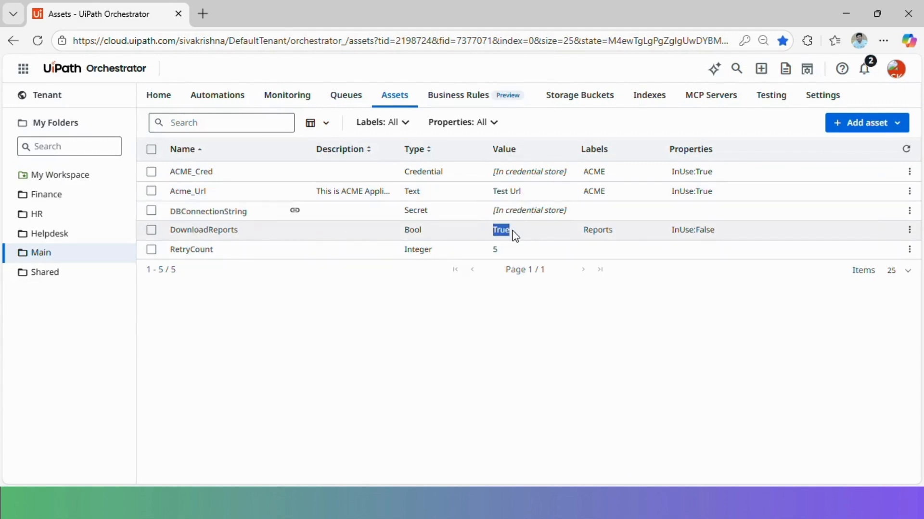
double_click(495, 249)
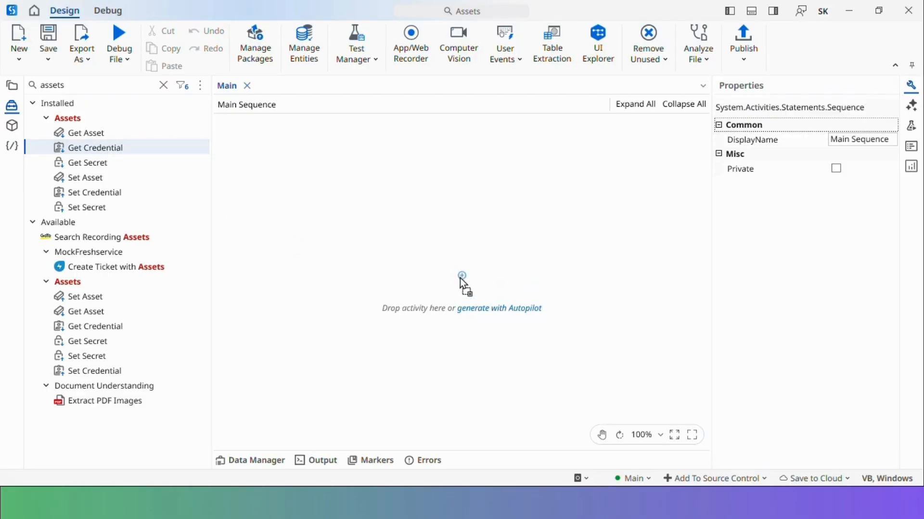
Insert a Get Credential activity and select ACME_Cred as its Credential Asset Name
drag(462, 282, 462, 284)
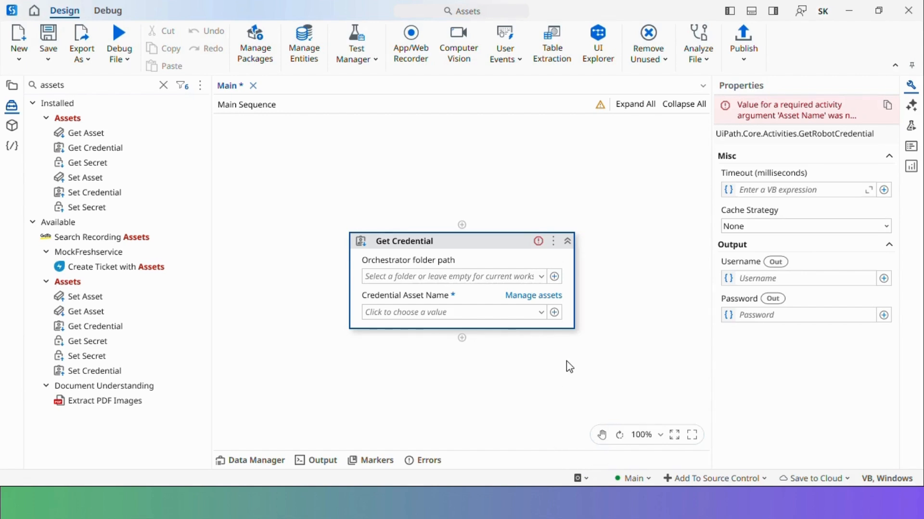
click(541, 315)
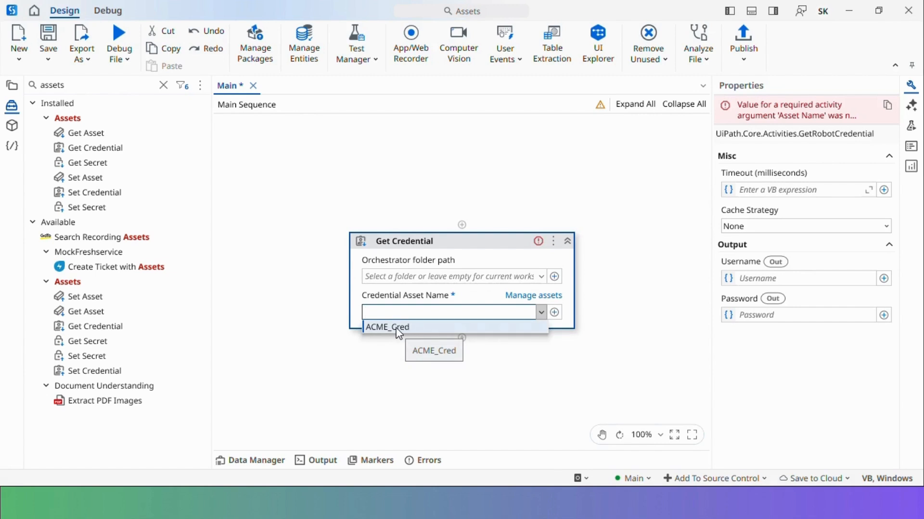
click(398, 327)
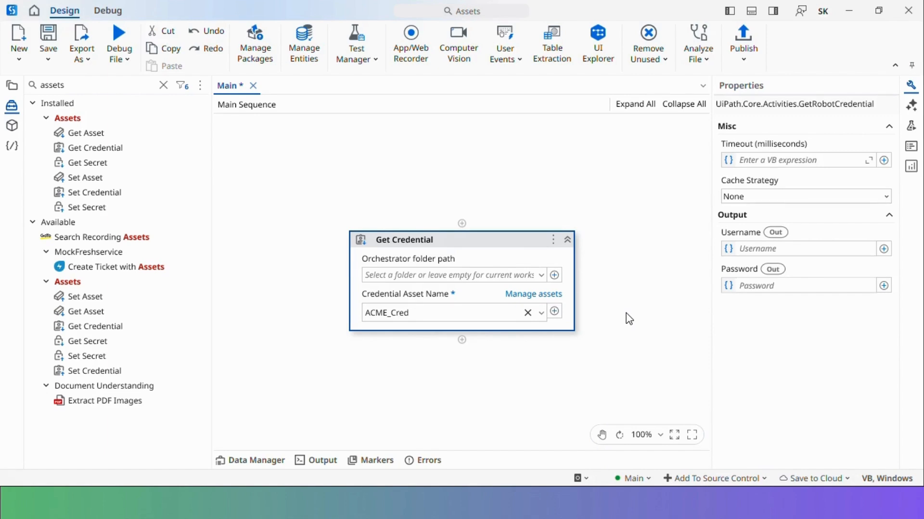
Output Username to new variable strUserName and Password to sstrPassword, then save
click(786, 249)
key(ctrl+k)
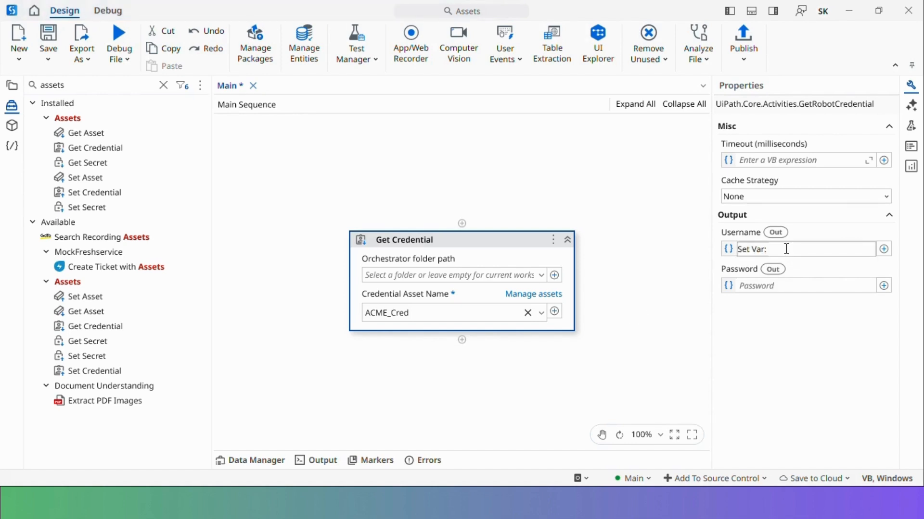
text(strUserName)
key(Return)
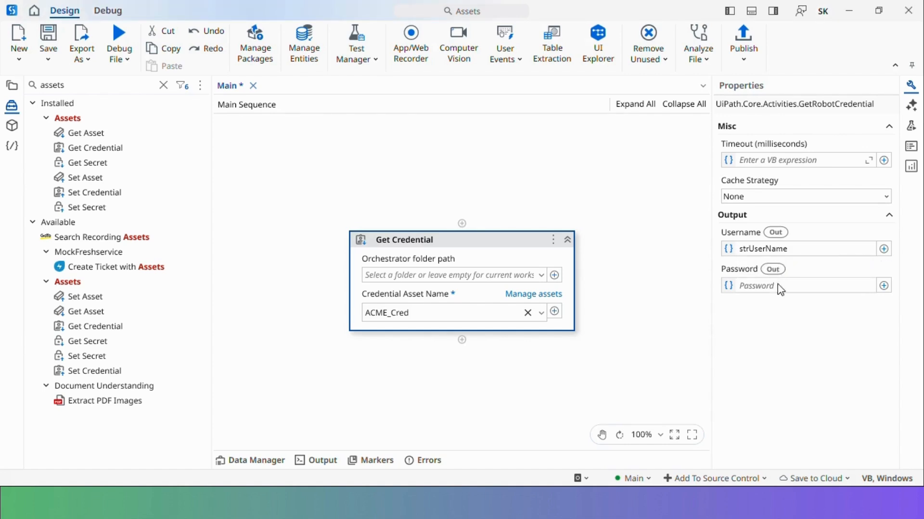
click(765, 288)
key(ctrl+k)
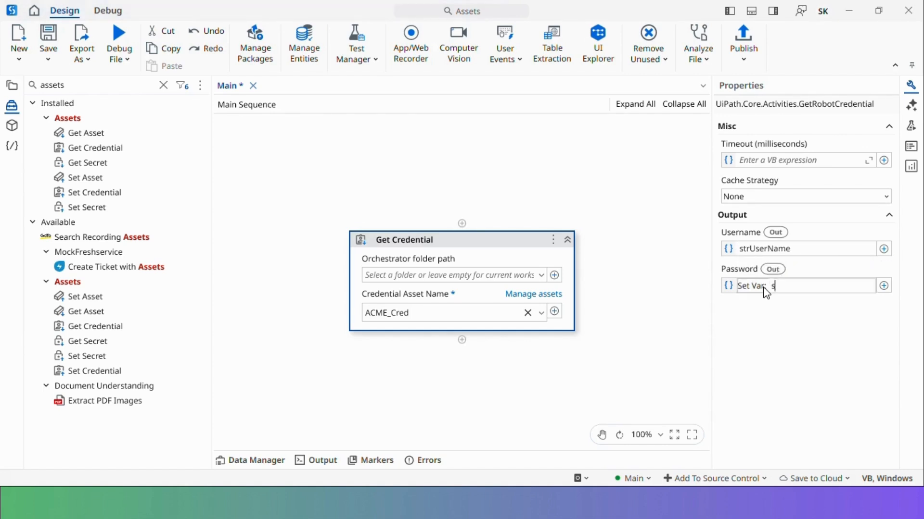
text(sstrPassword)
key(Return)
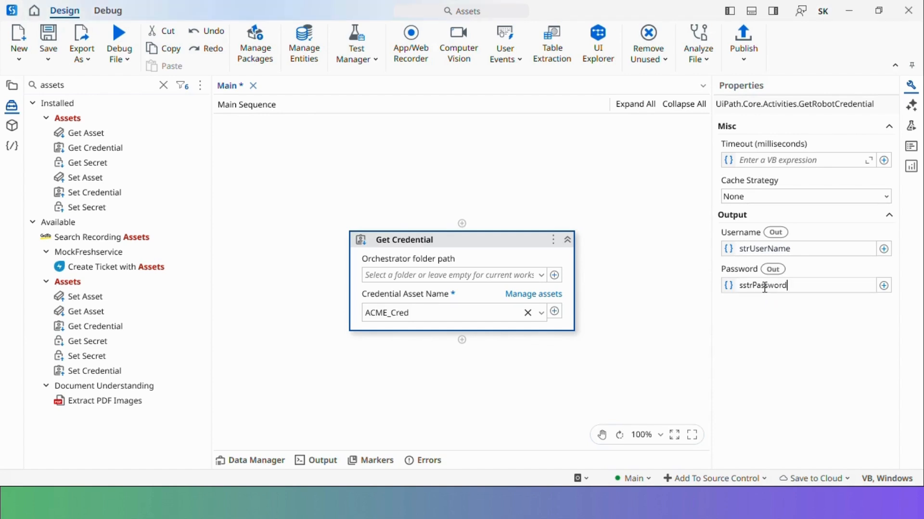
key(ctrl+s)
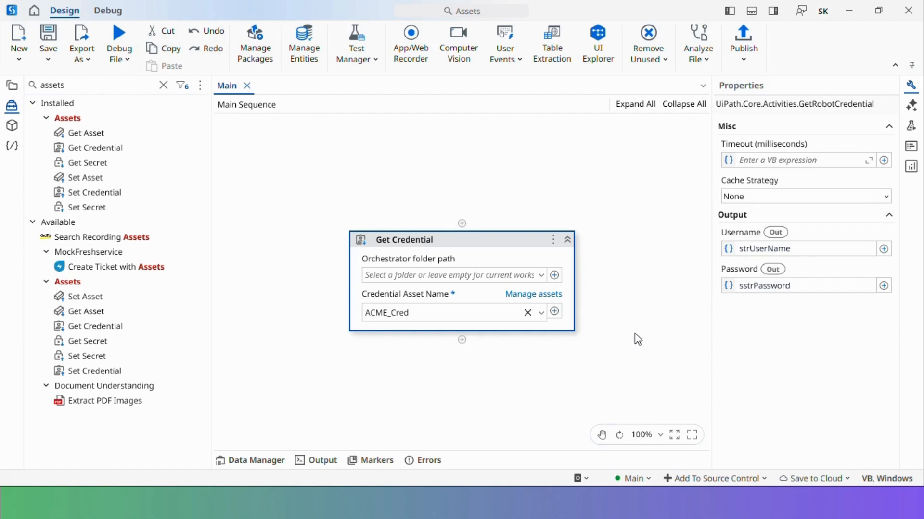
click(164, 87)
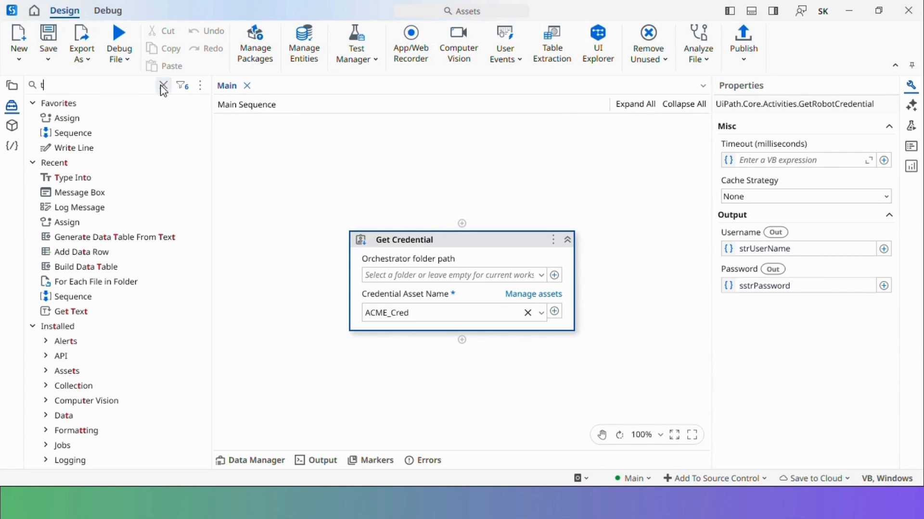
Add a Type Into below Get Credential, targeting Notepad's RichEditD2DPT text editing area
text(type into)
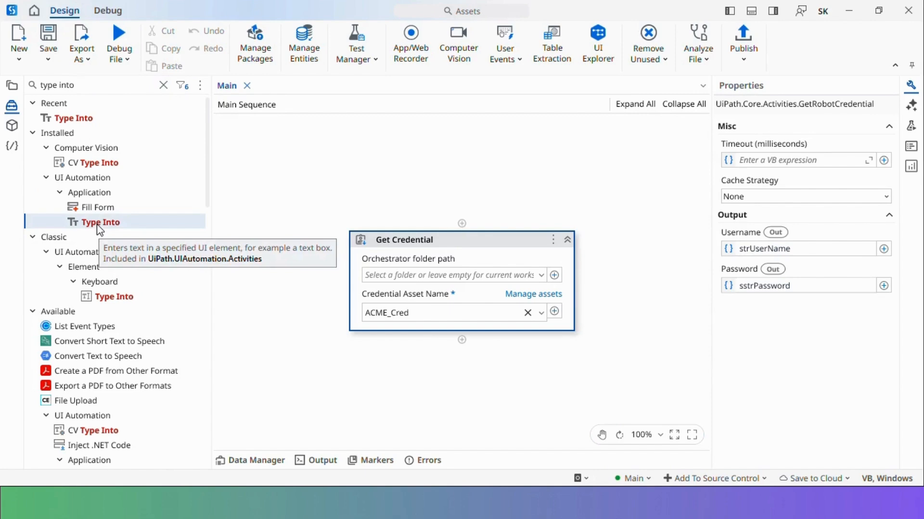
click(124, 226)
drag(102, 231, 463, 343)
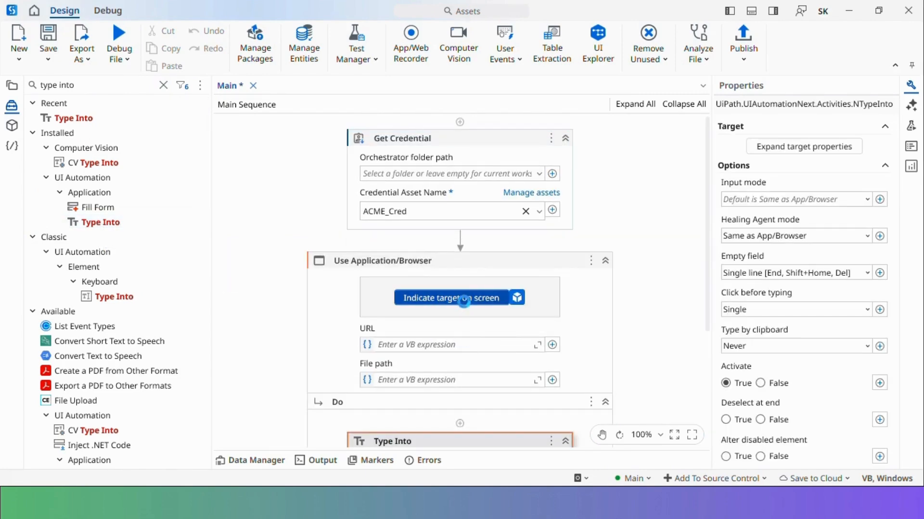
click(465, 301)
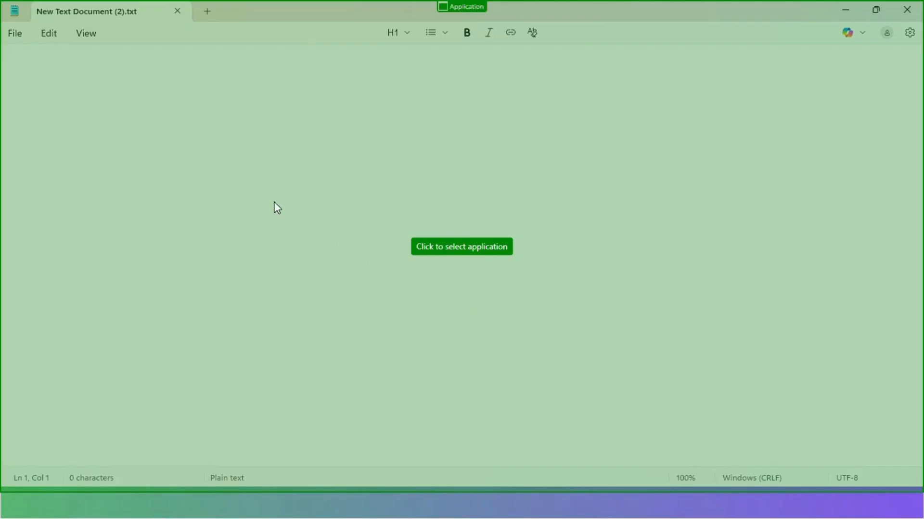
click(277, 208)
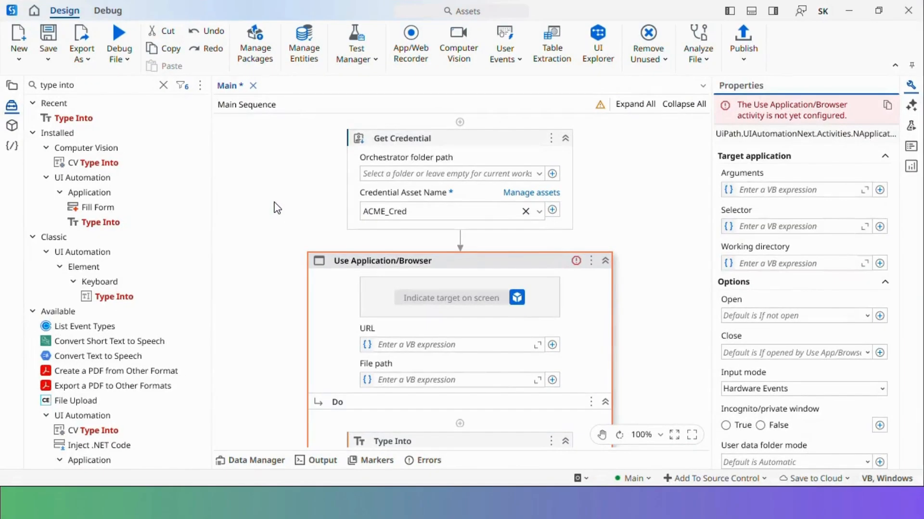
scroll(579, 317, down, 6)
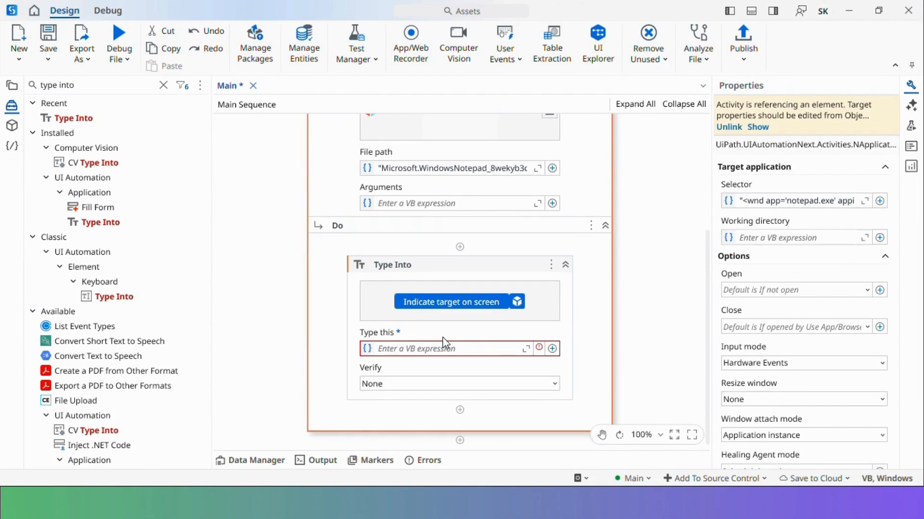
click(472, 305)
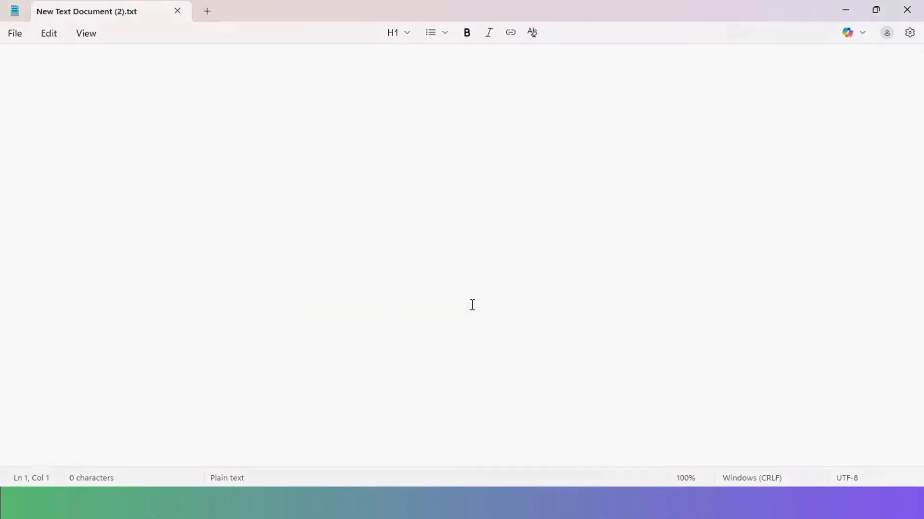
click(66, 82)
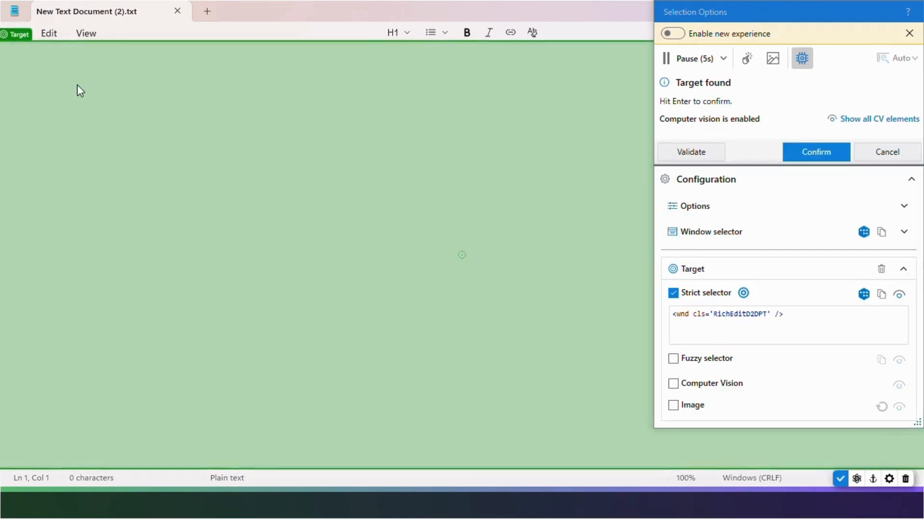
click(816, 152)
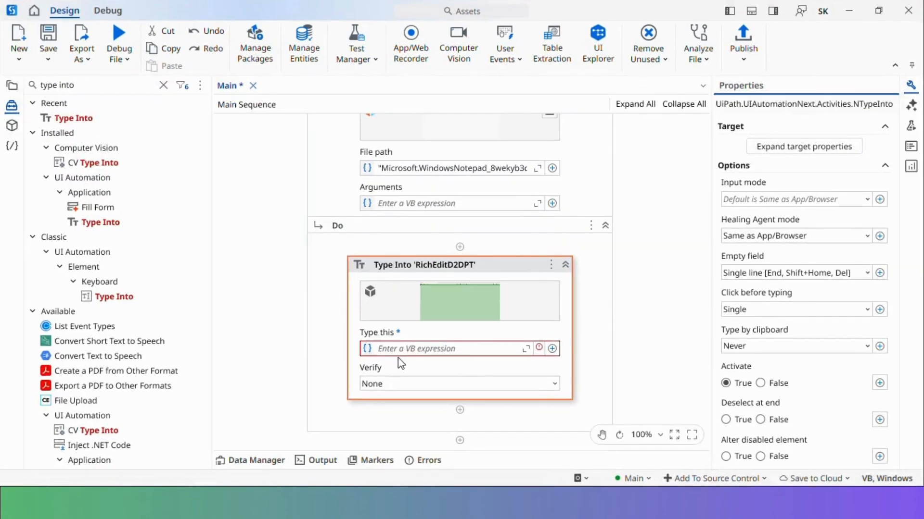
Make Type Into type strUserName followed by an Enter keystroke
click(401, 349)
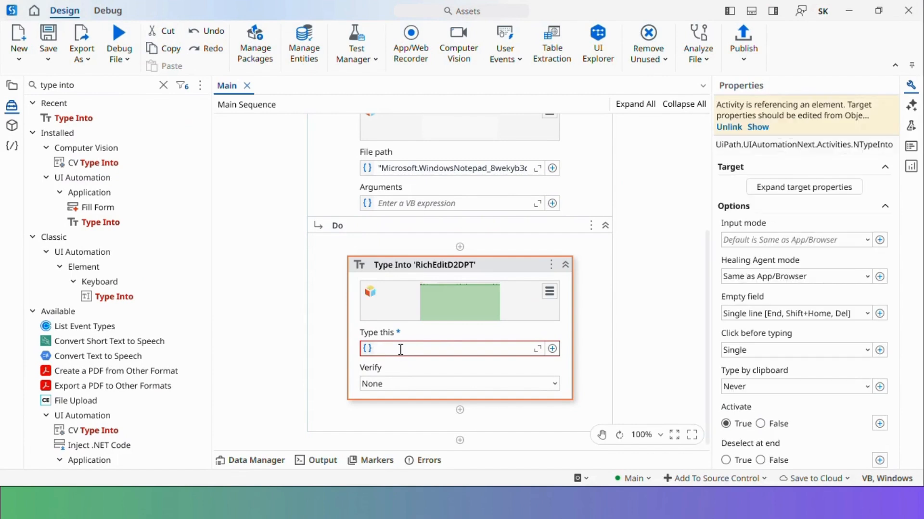
text(str)
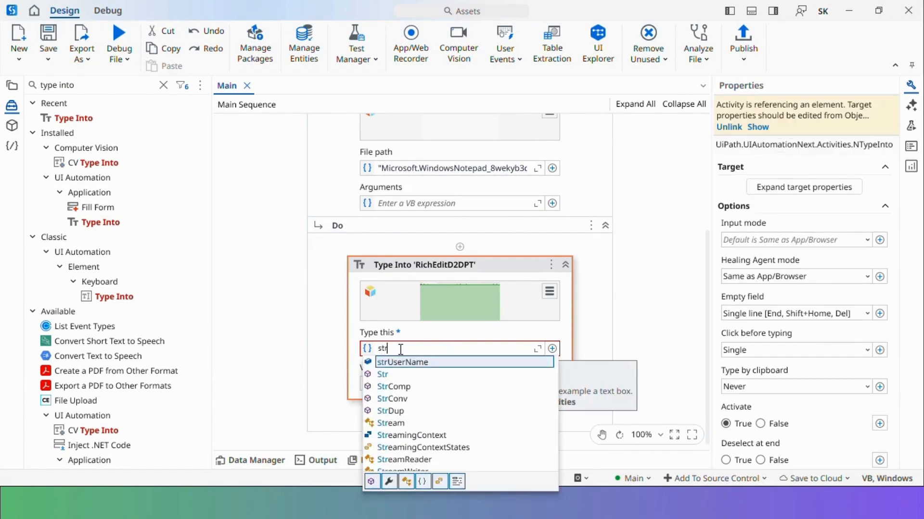
key(Tab)
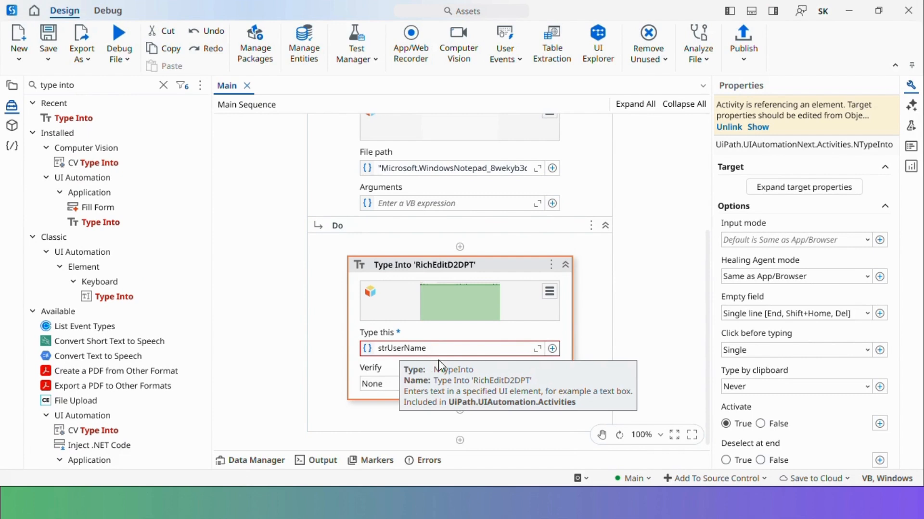
click(552, 349)
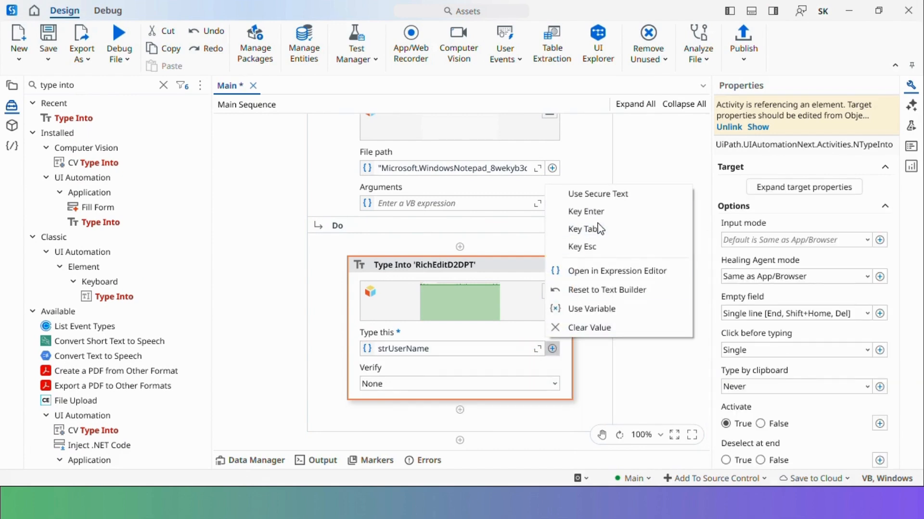
click(585, 211)
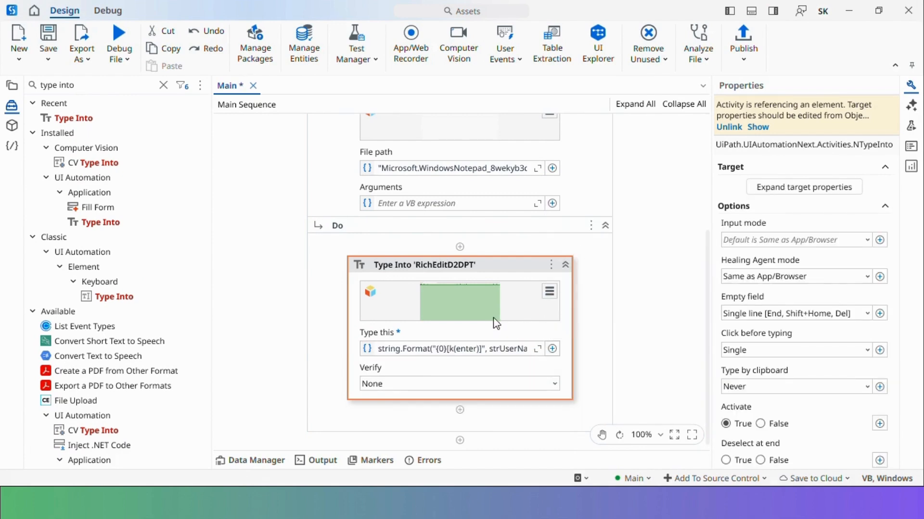
Add a Type Secure Text below Type Into, targeting Notepad's text area
click(597, 349)
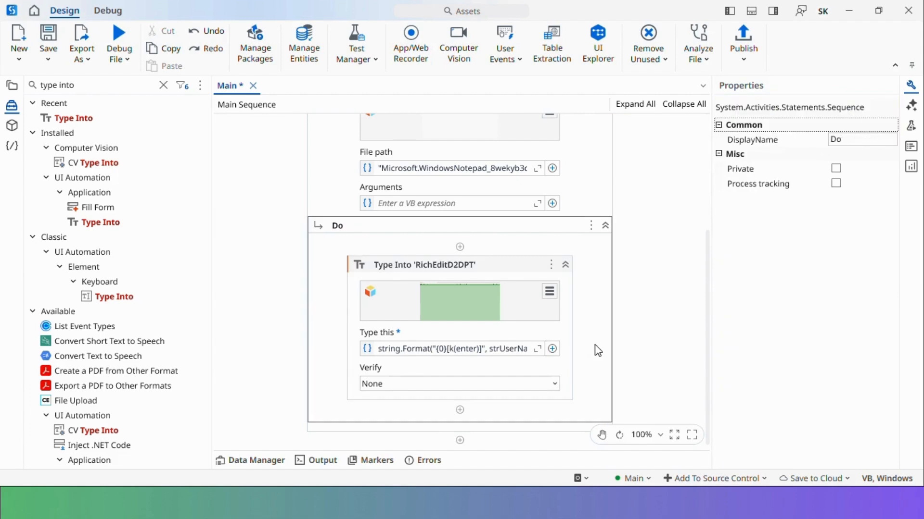
click(525, 272)
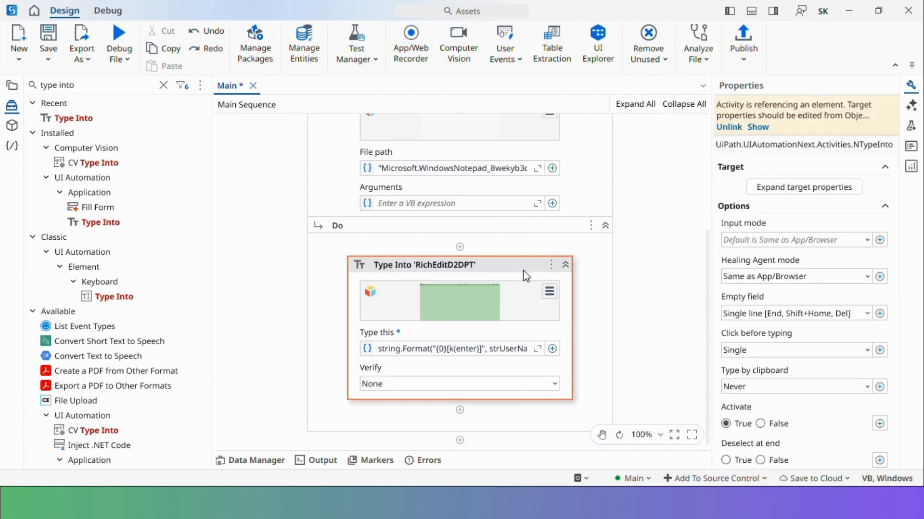
click(163, 85)
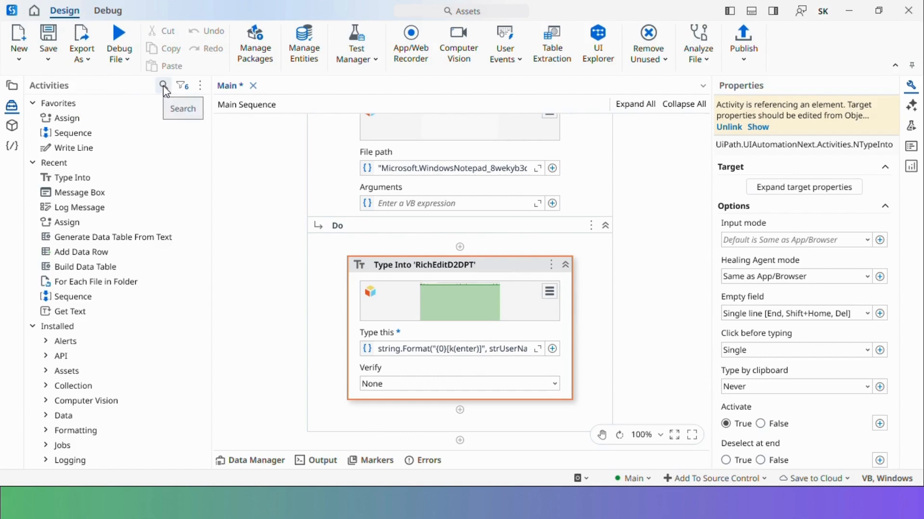
click(163, 86)
text(t)
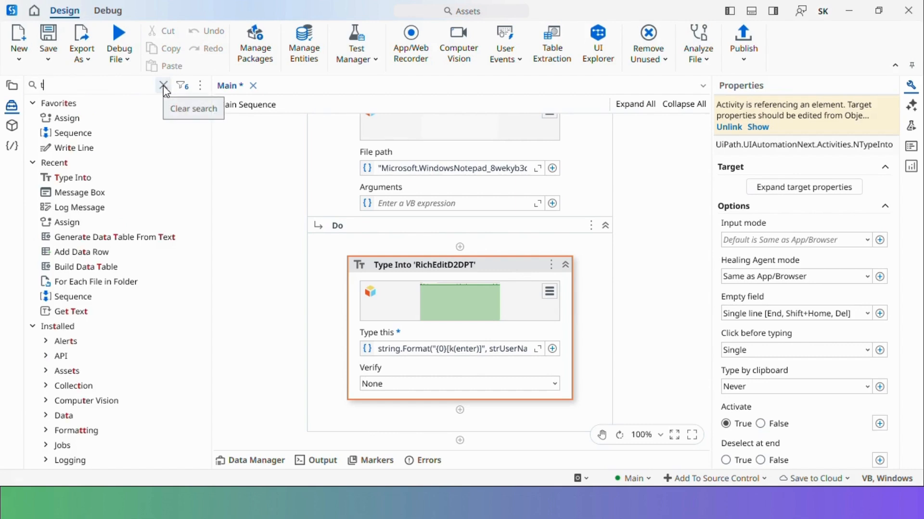
text(ype se)
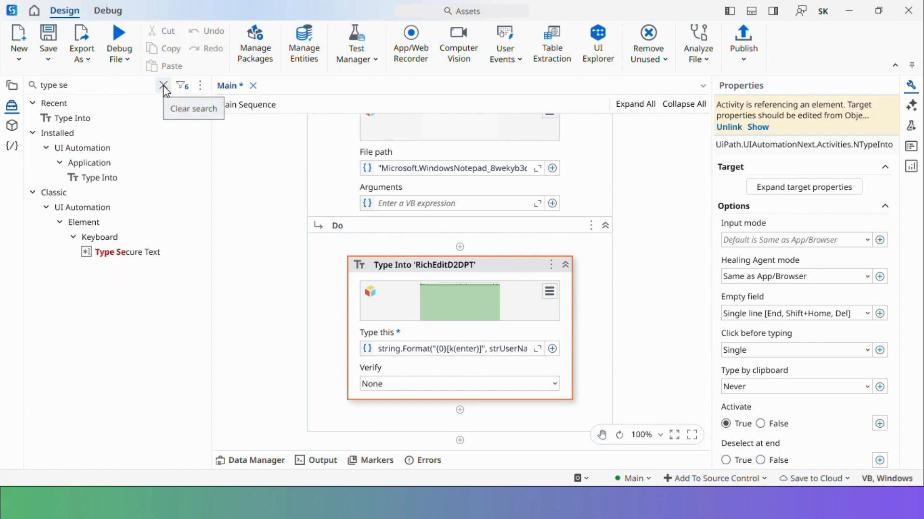
drag(145, 253, 462, 418)
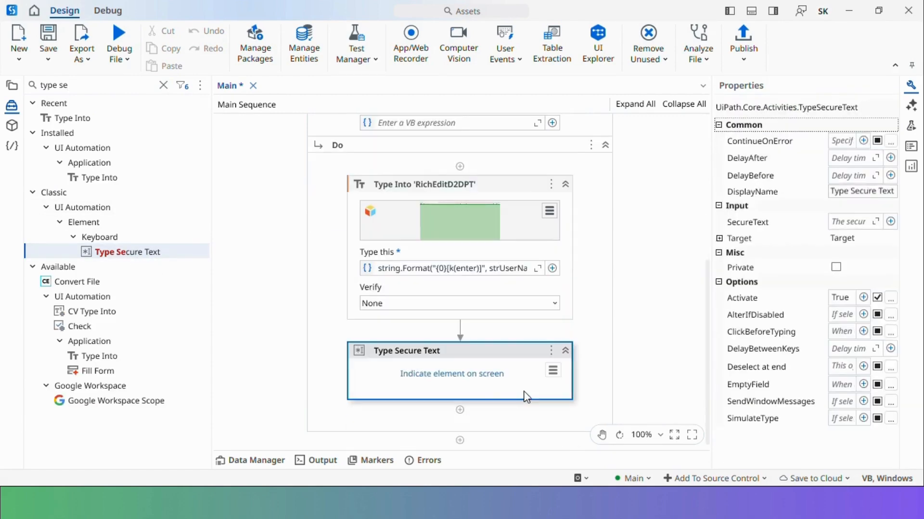
click(467, 375)
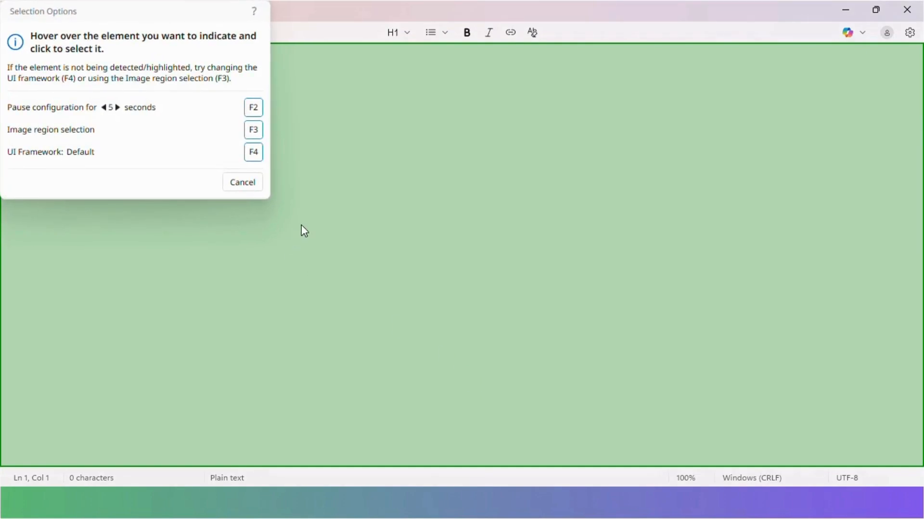
click(330, 195)
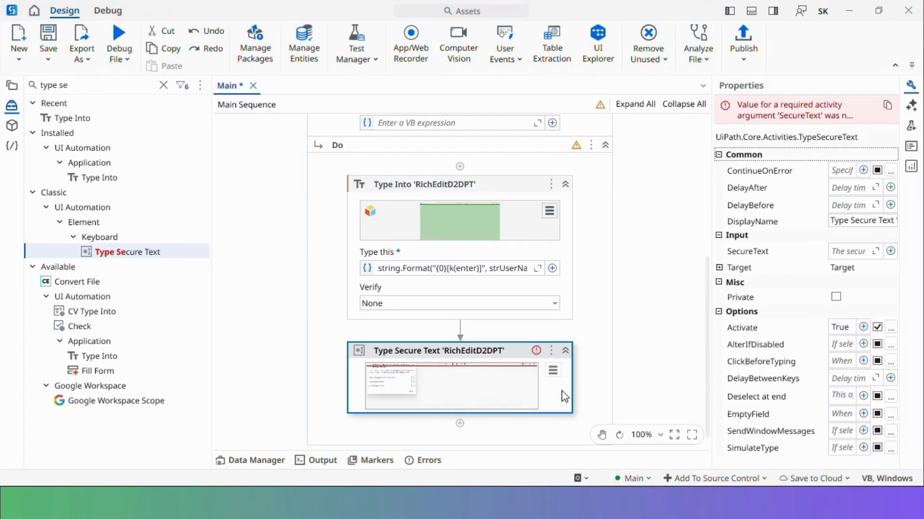
Set the SecureText to sstrPassword, save the workflow, and run it in debug
click(843, 251)
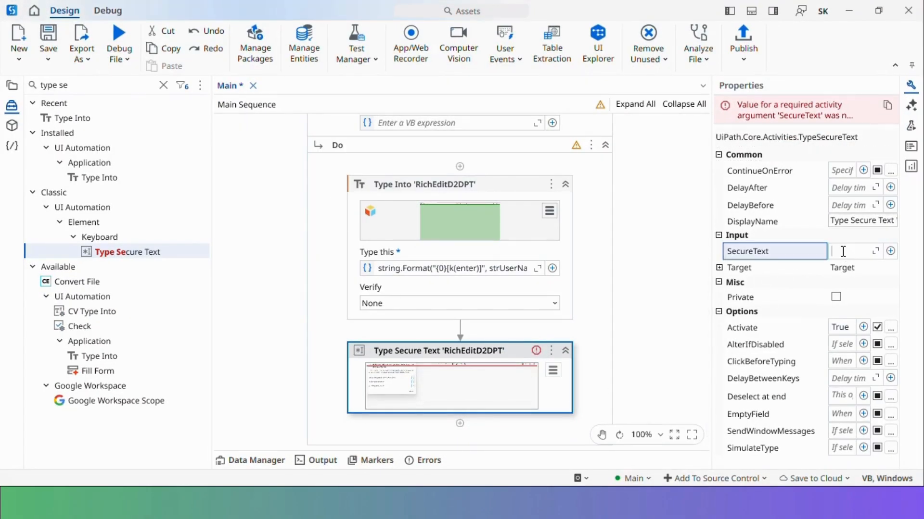
text(sstrPassword)
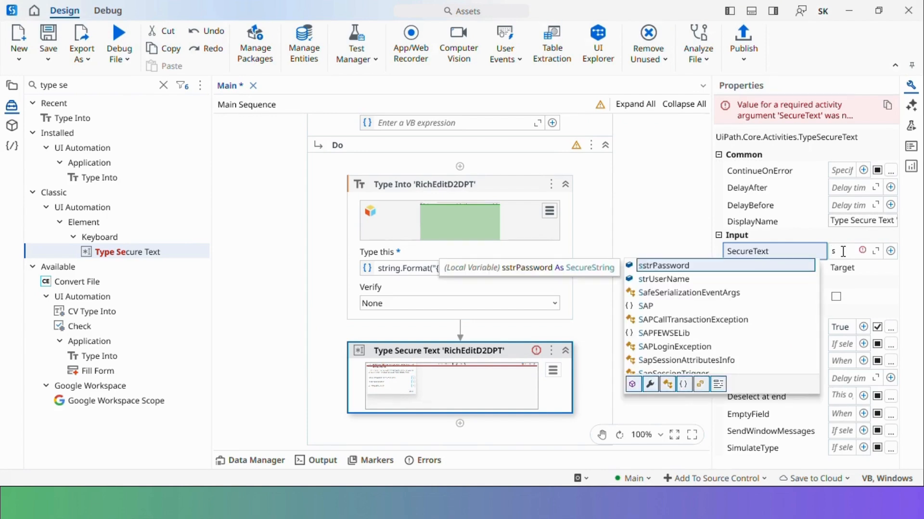
key(Return)
click(587, 335)
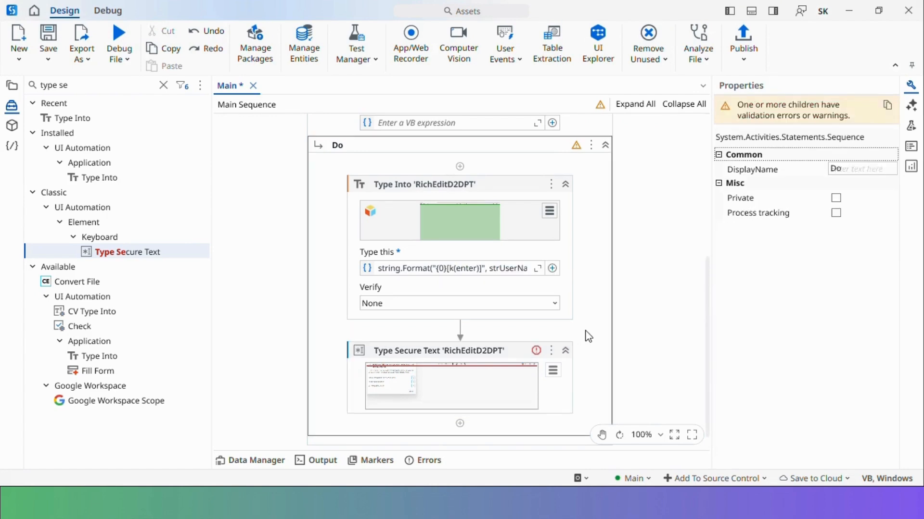
scroll(588, 337, up, 5)
click(588, 335)
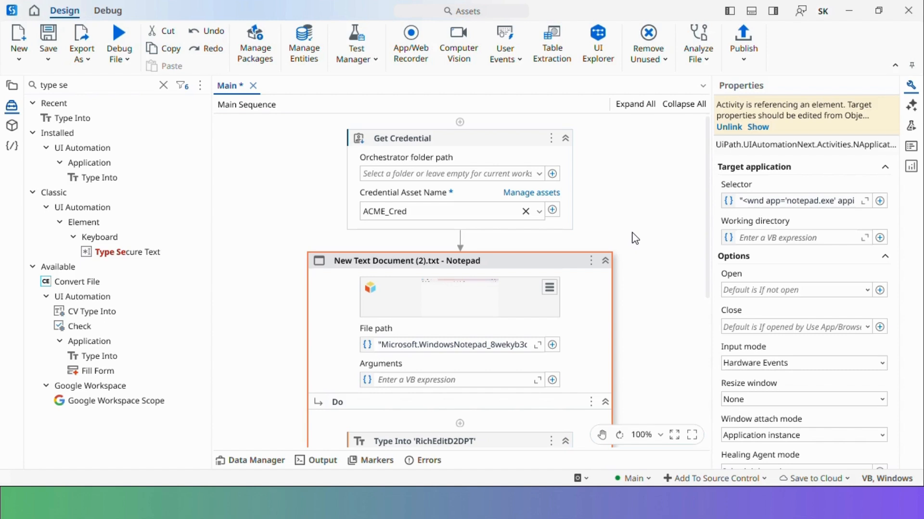
key(ctrl+s)
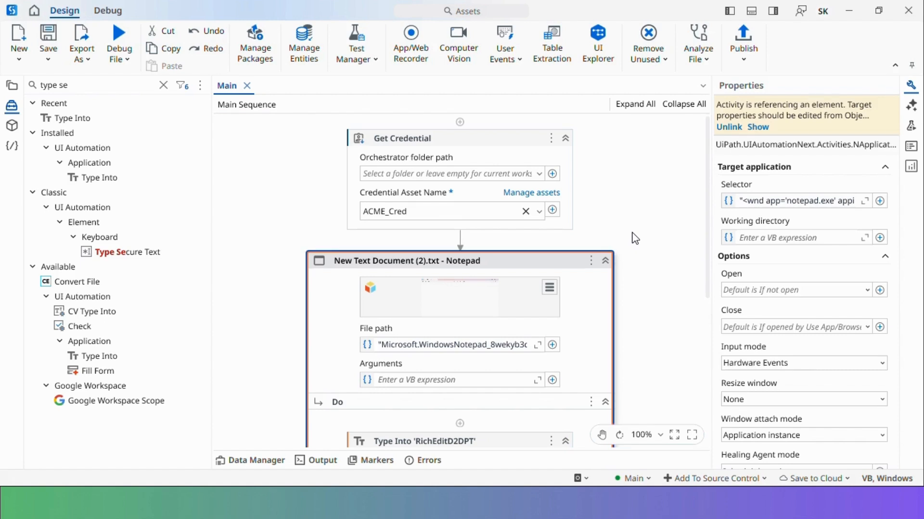
click(126, 42)
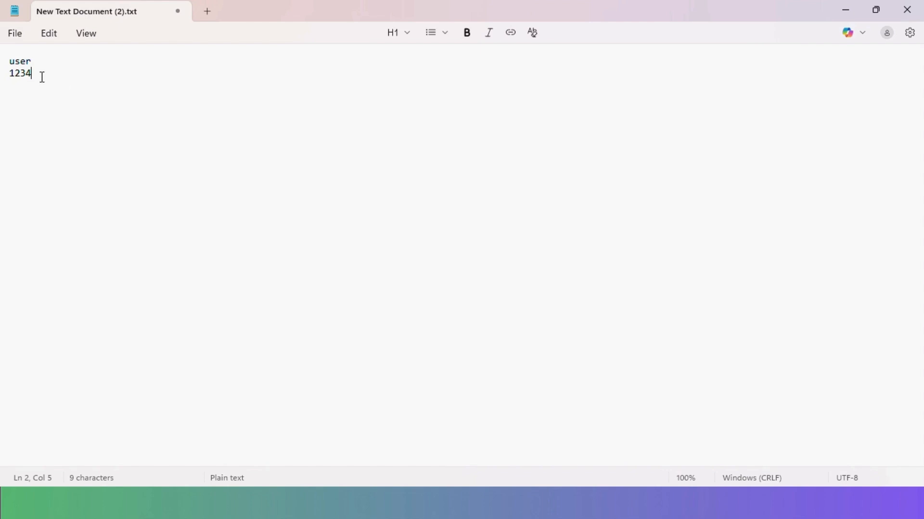
Select all the test-run text in Notepad and delete it
key(ctrl+a)
key(BackSpace)
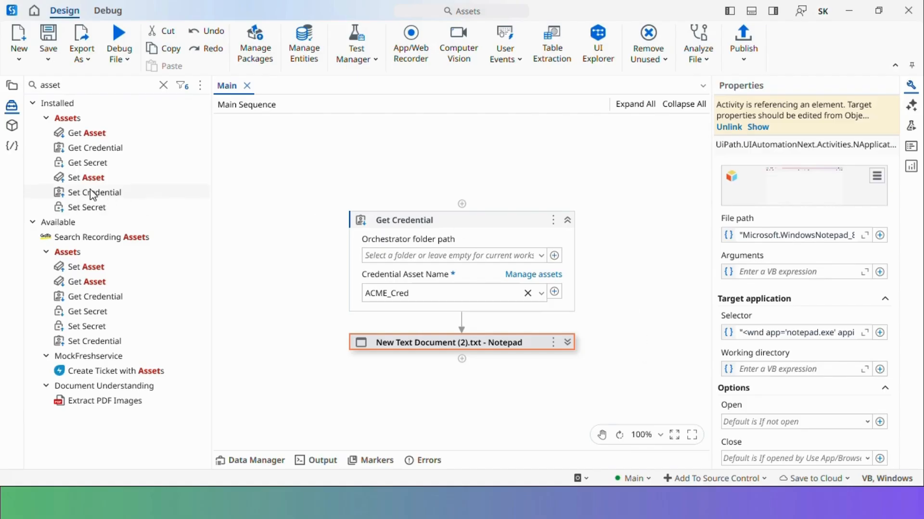
Add a Set Credential above Get Credential writing username "Test User" and a new password to ACME_Cred
drag(88, 197, 467, 205)
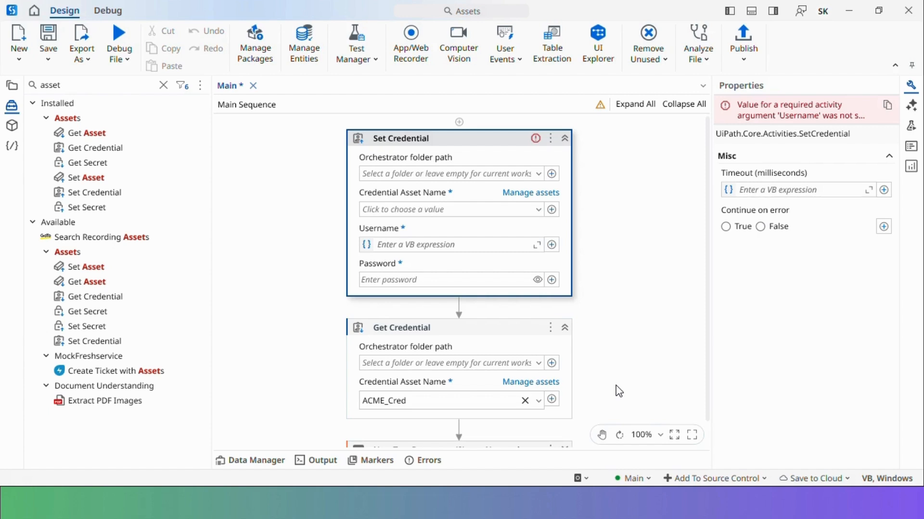
click(537, 211)
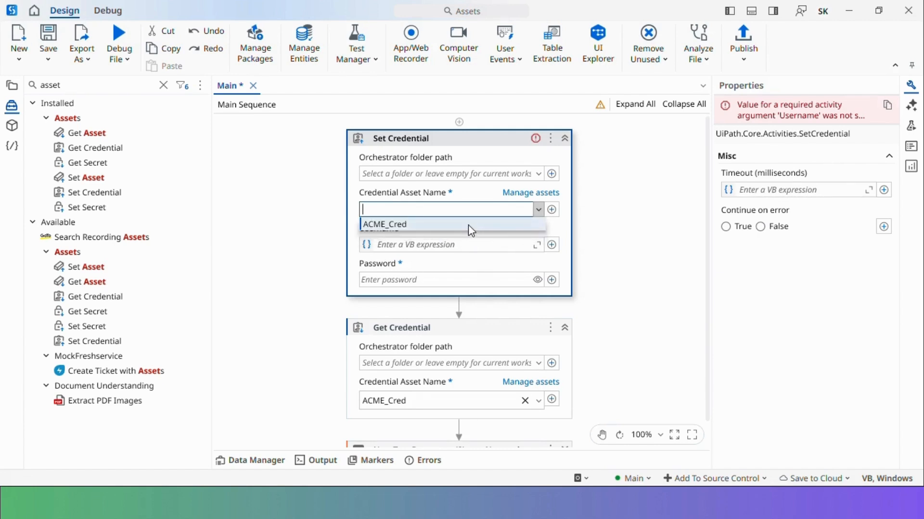
click(469, 224)
click(445, 248)
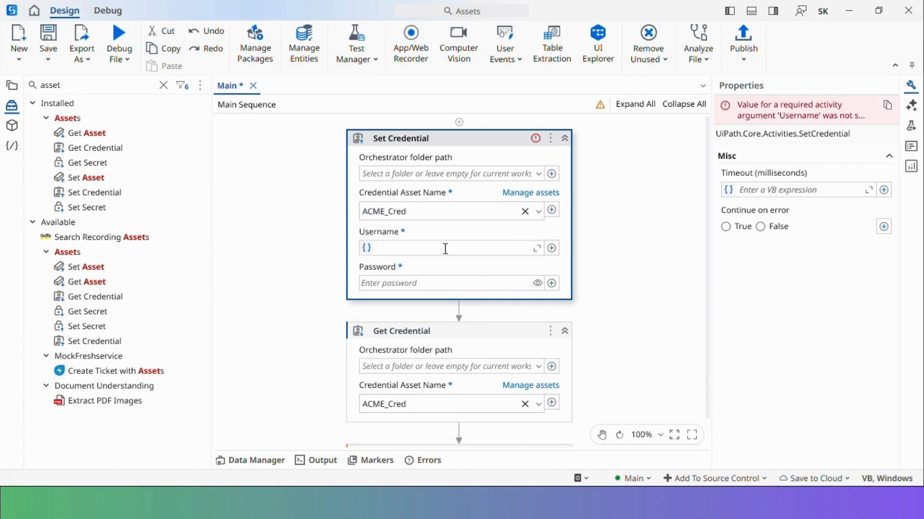
text("")
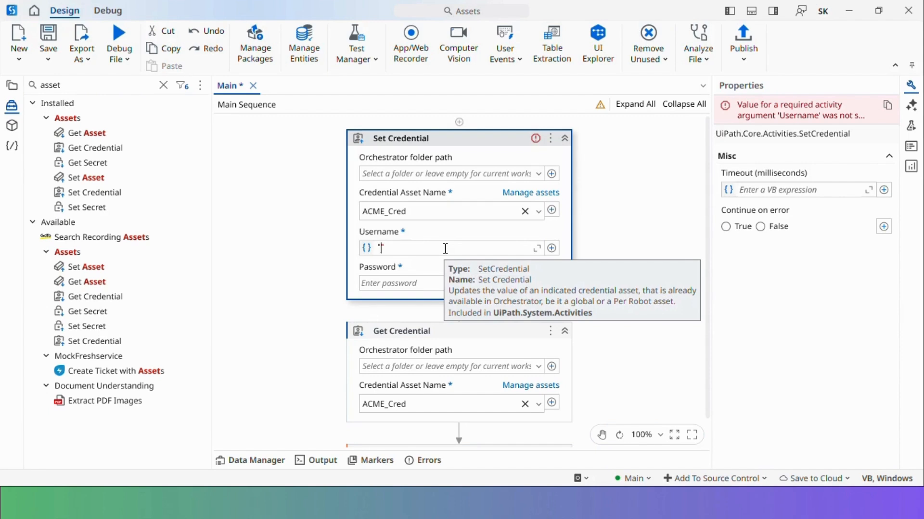
text(Test User)
click(404, 283)
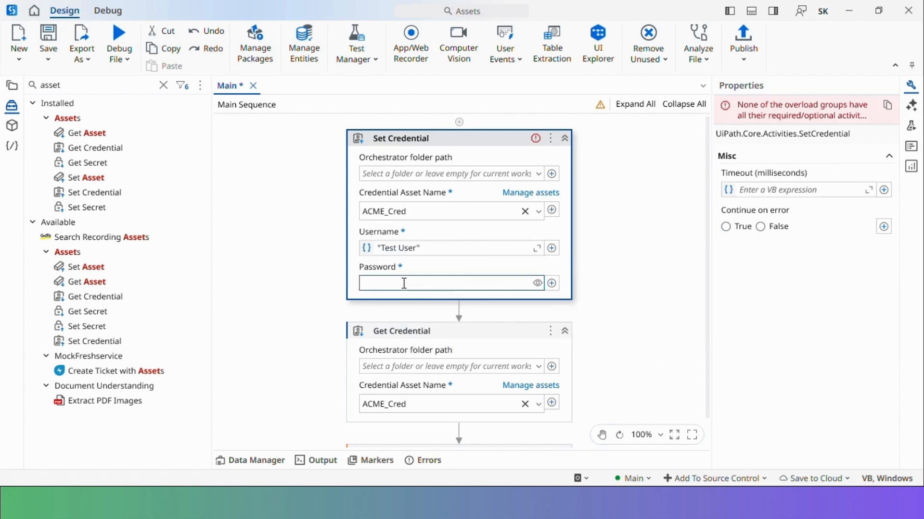
text(******)
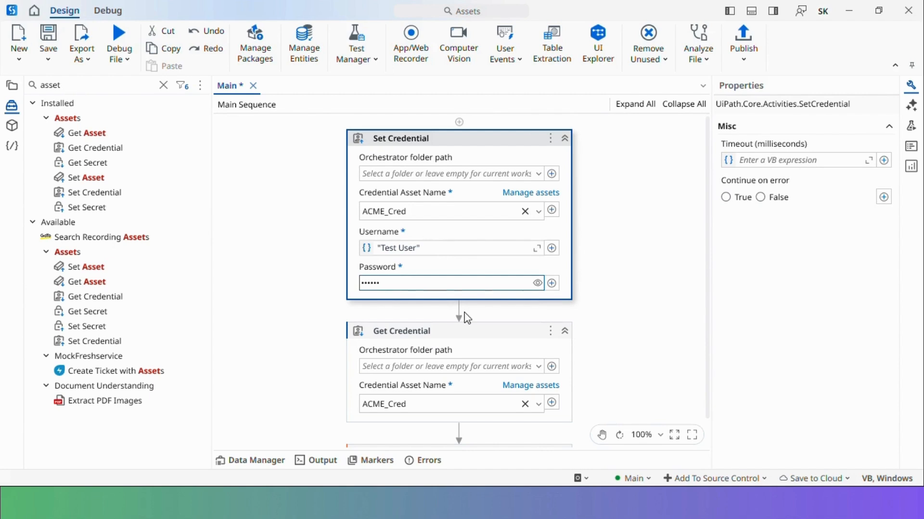
Review the Get Credential outputs and the Notepad scope, then save the workflow
click(634, 302)
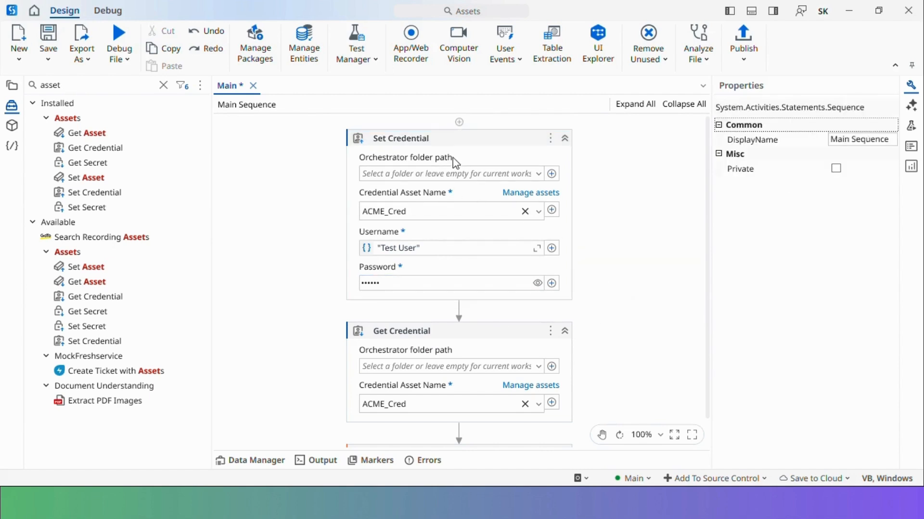
click(462, 146)
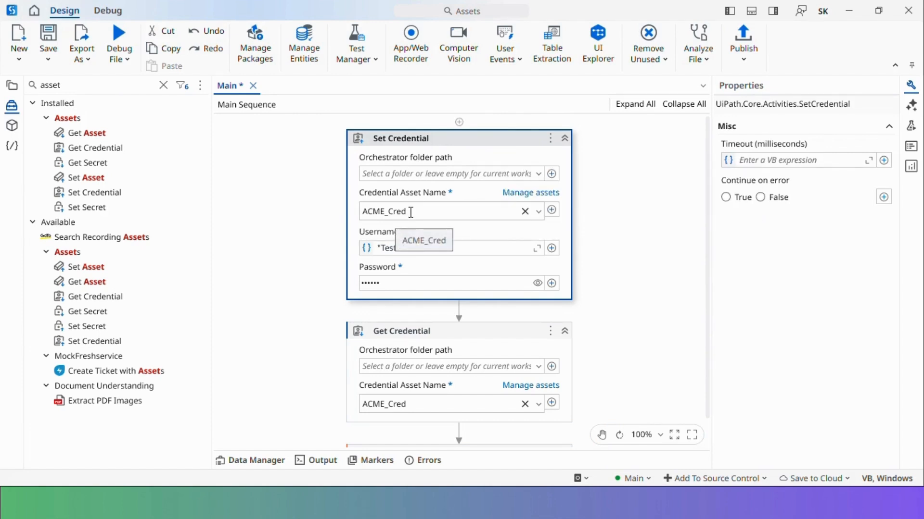
click(372, 334)
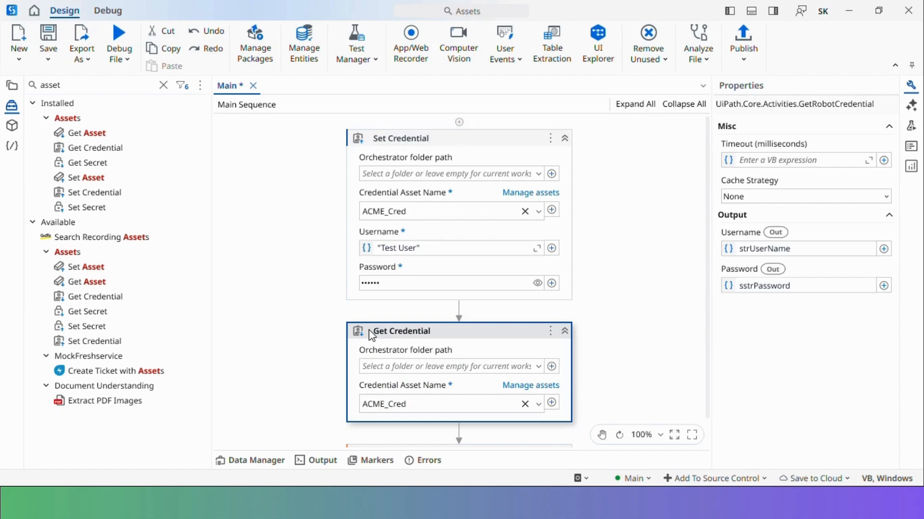
scroll(337, 303, down, 1)
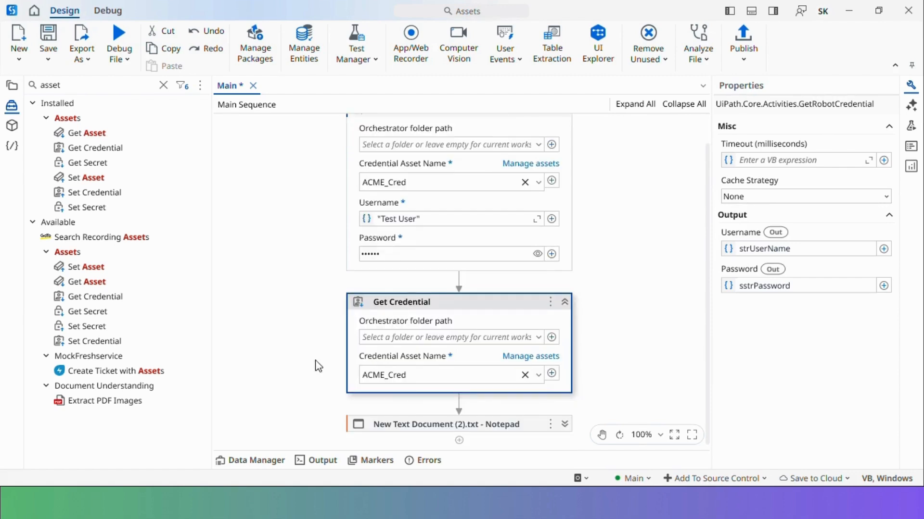
click(389, 424)
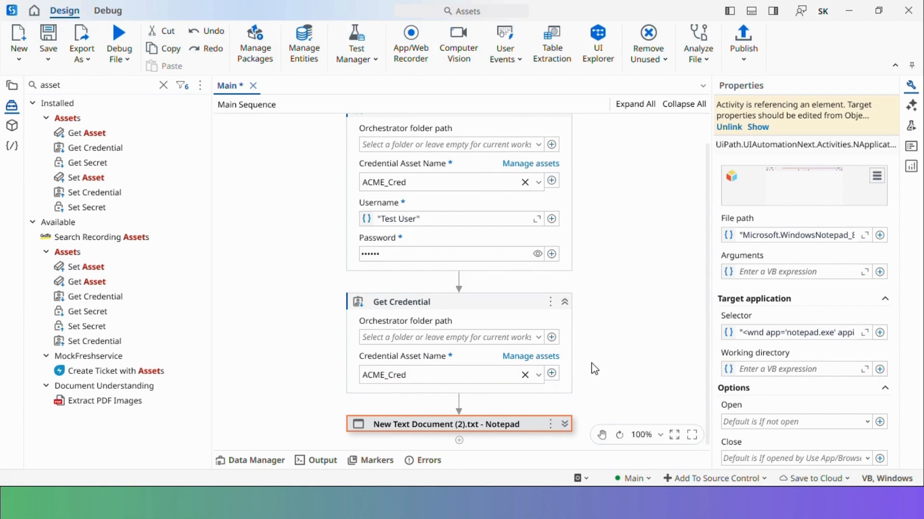
key(ctrl+s)
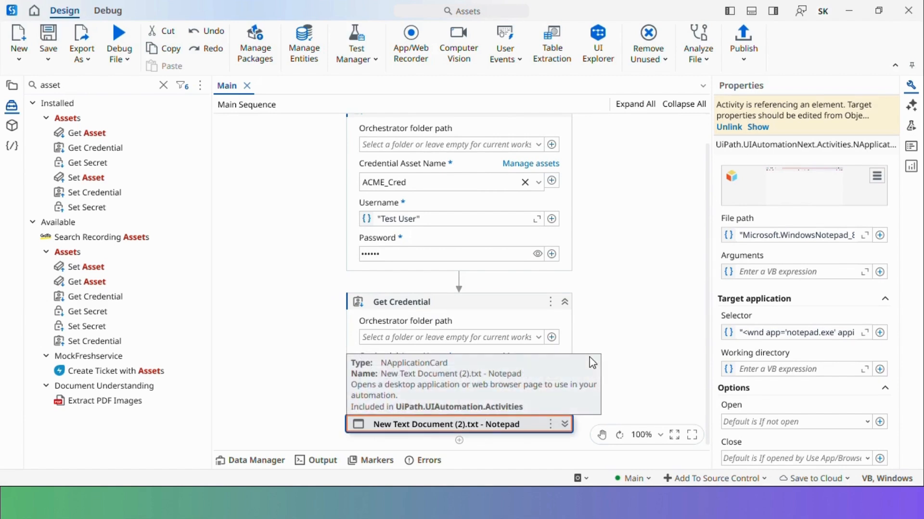
Debug-run the workflow so Notepad gets Test User and the new password on separate lines
click(123, 44)
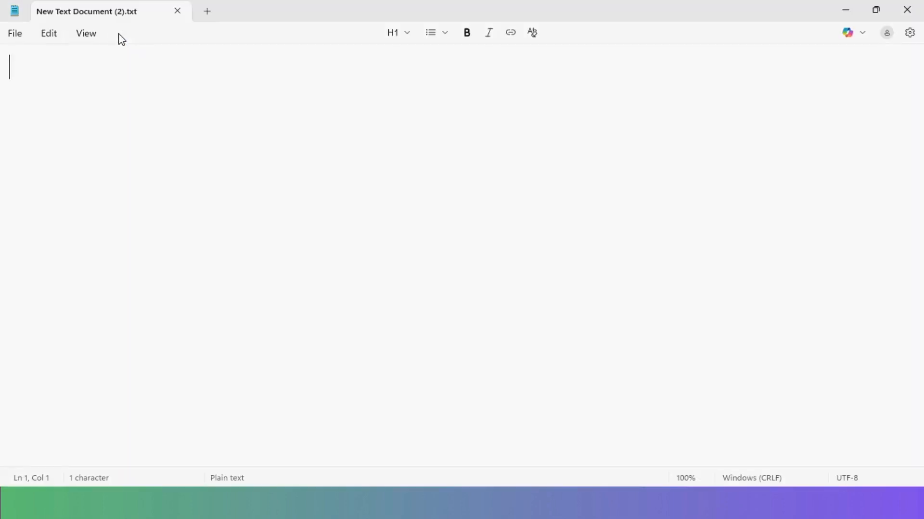
text(Test User)
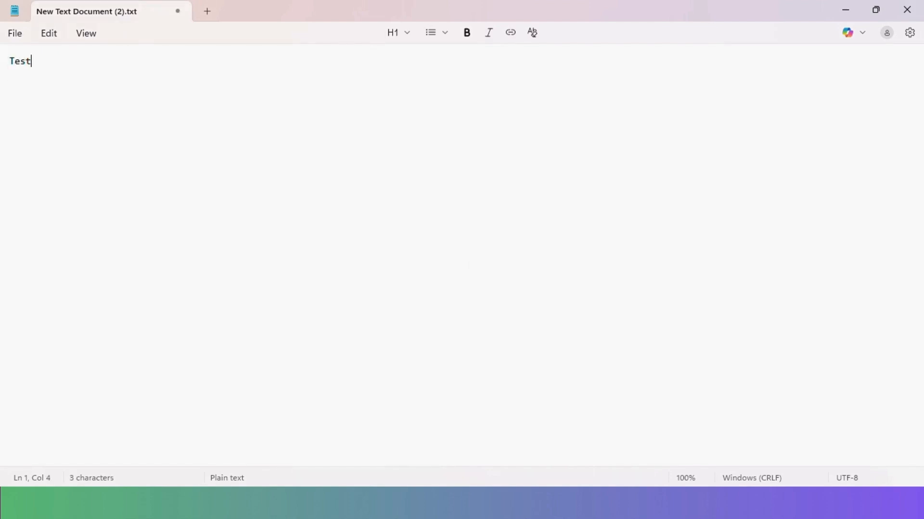
key(Return)
text(987654)
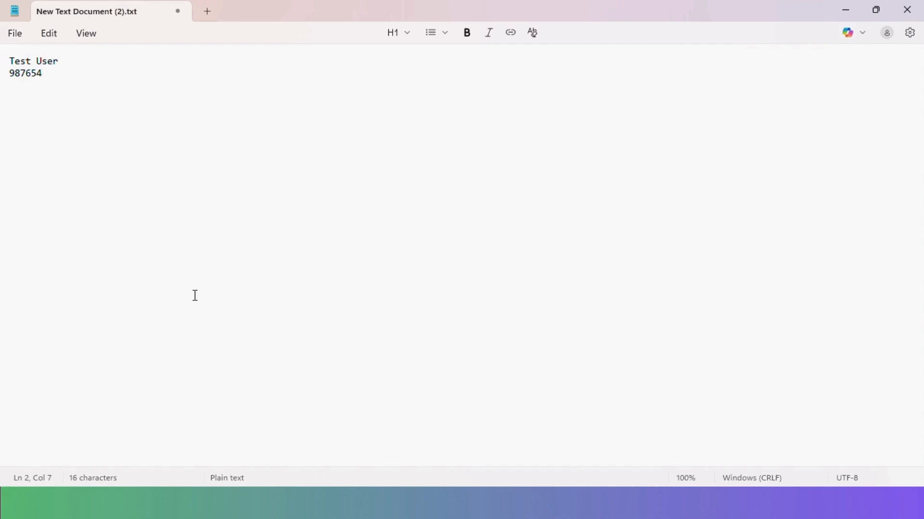
drag(62, 60, 11, 61)
click(60, 78)
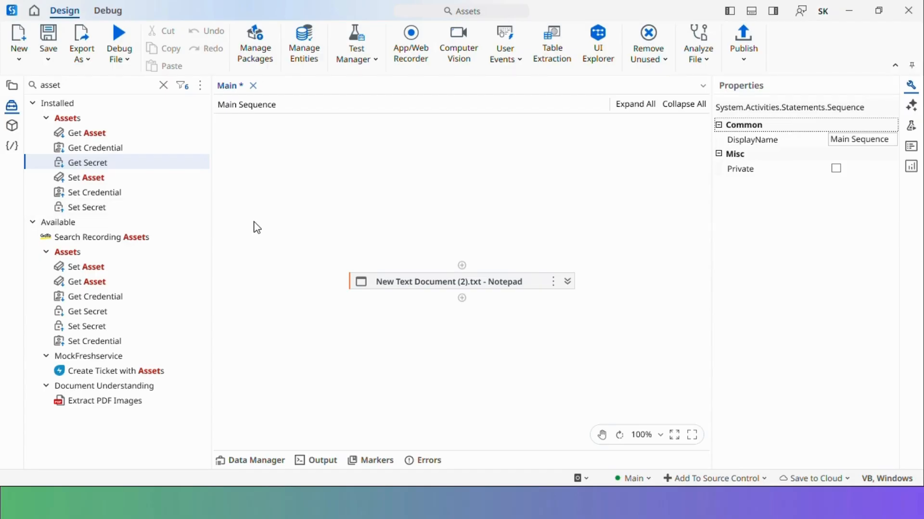
Add a Get Secret above the Notepad activity reading the DBConnectionString asset
drag(98, 163, 460, 265)
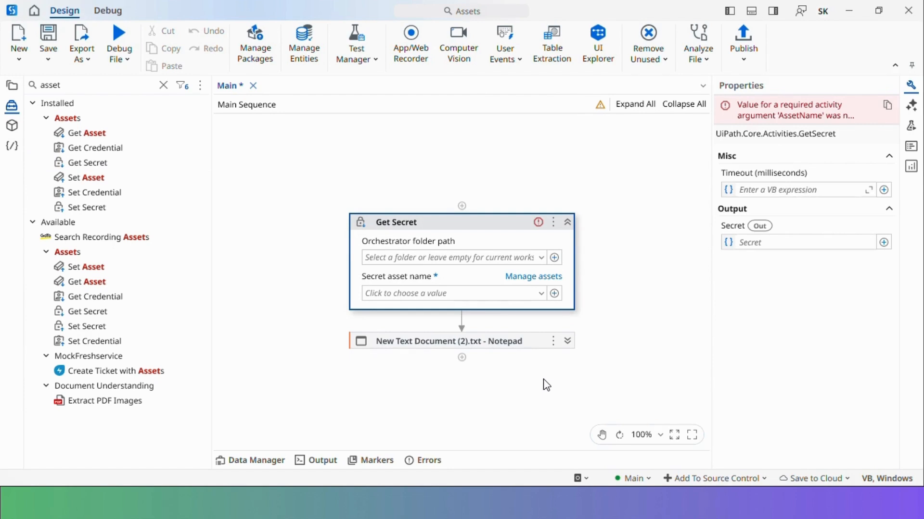
click(541, 293)
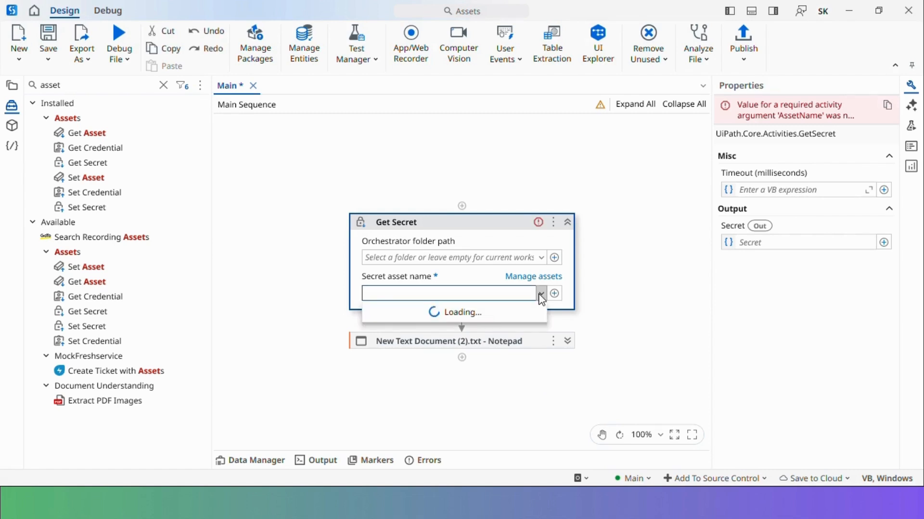
click(400, 309)
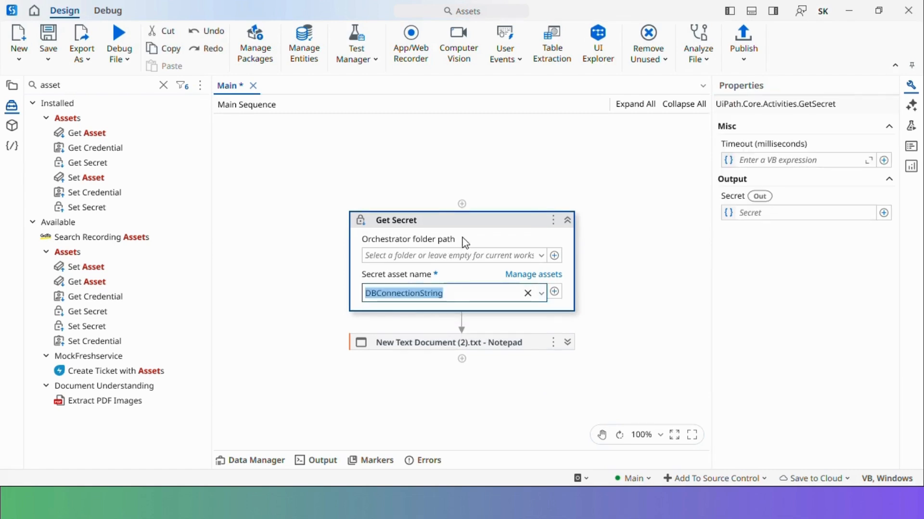
click(624, 377)
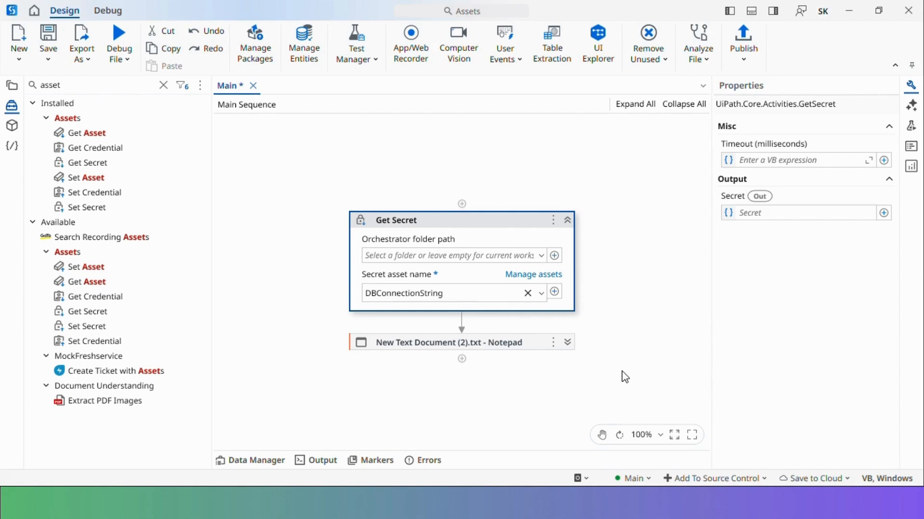
Store the Get Secret output in sstrPassword and expand the Notepad activity
click(780, 215)
text(ss)
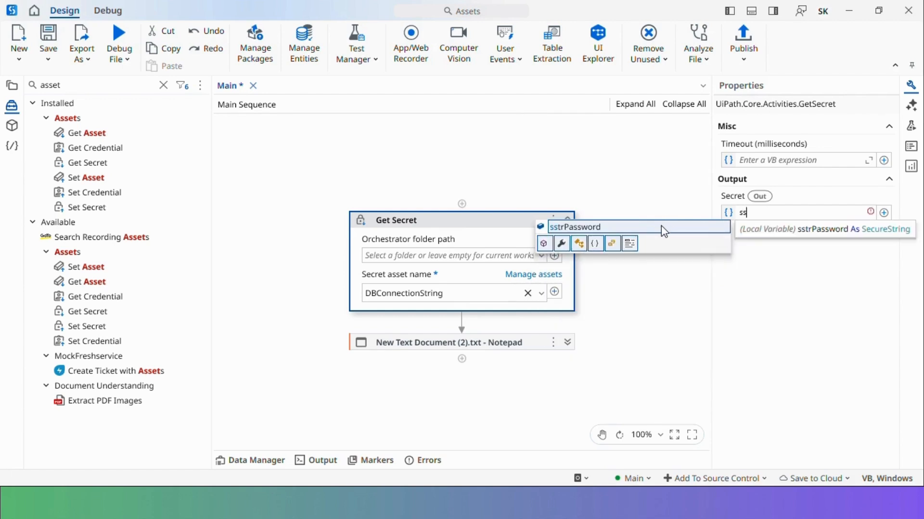
click(661, 227)
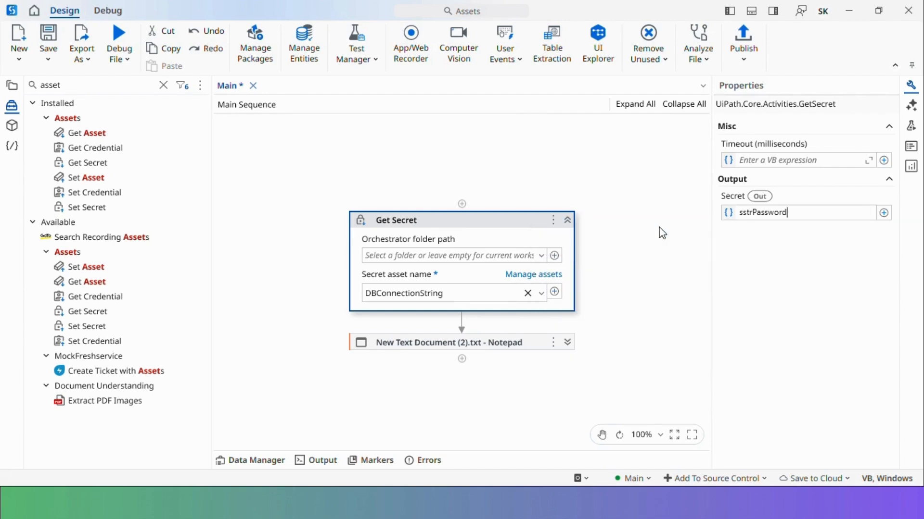
click(617, 312)
click(567, 343)
scroll(566, 343, down, 5)
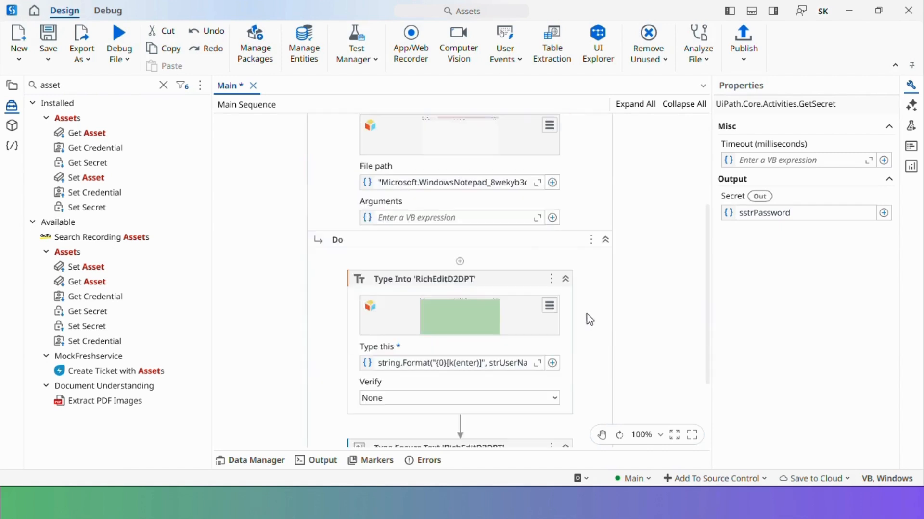
Delete the Type Into step so only Type Secure Text remains, then save and debug-run
click(395, 289)
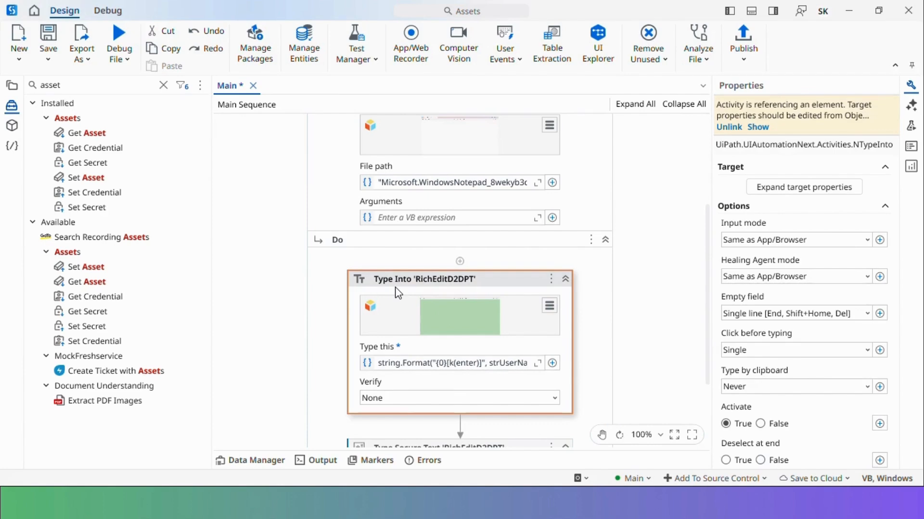
key(Delete)
click(373, 343)
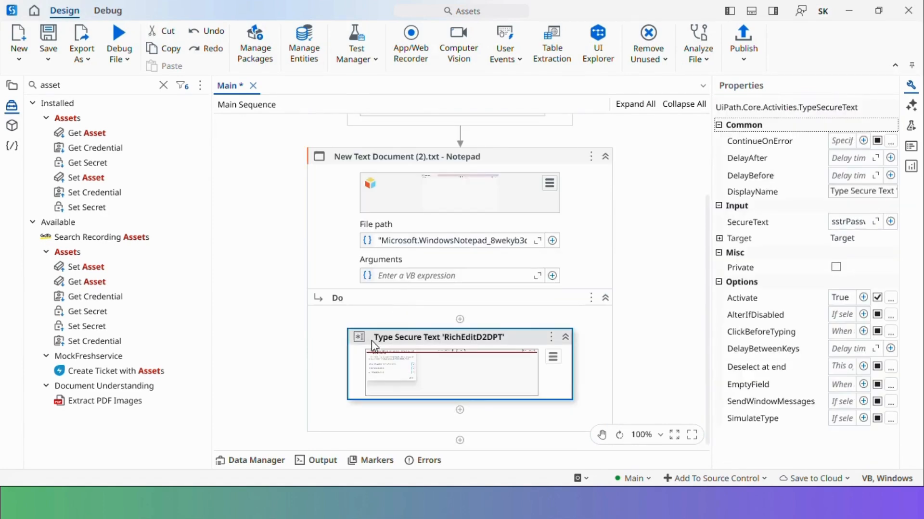
key(ctrl+s)
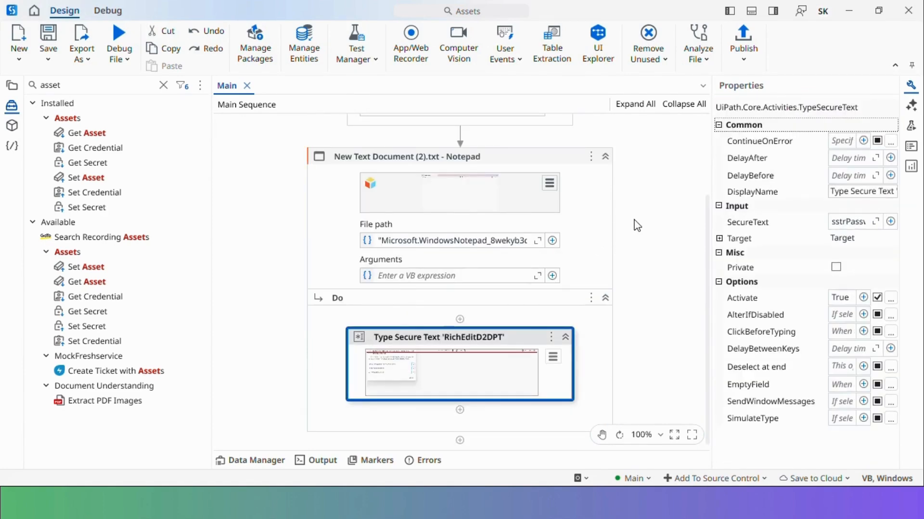
scroll(638, 225, up, 3)
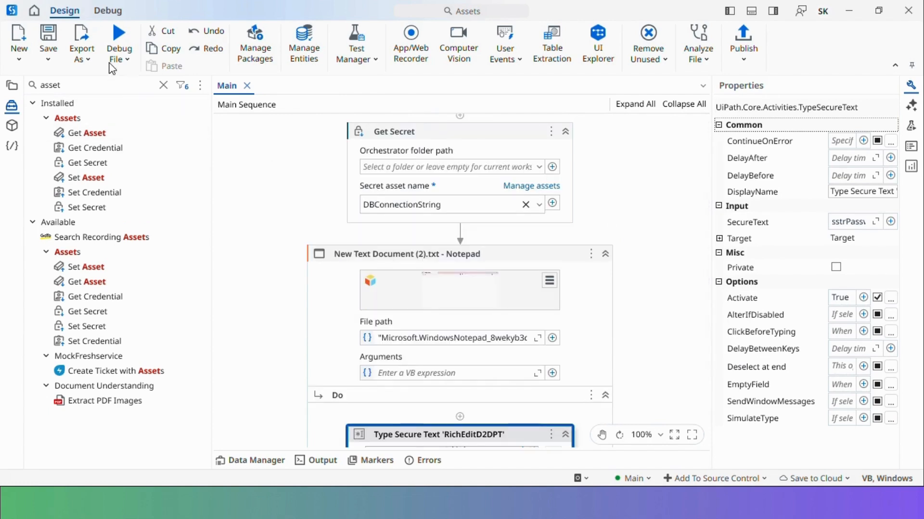
click(116, 34)
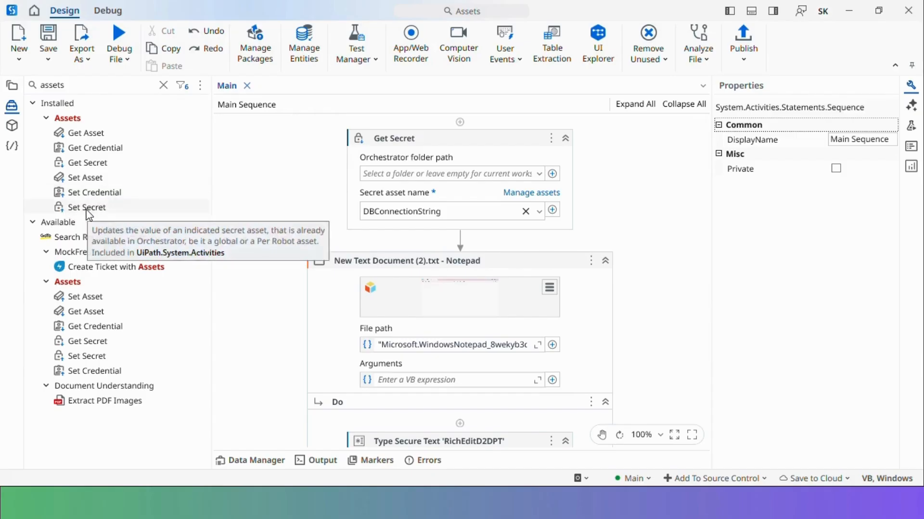
Add a Set Secret above Get Secret writing a new masked value to DBConnectionString, and save
drag(69, 212, 455, 138)
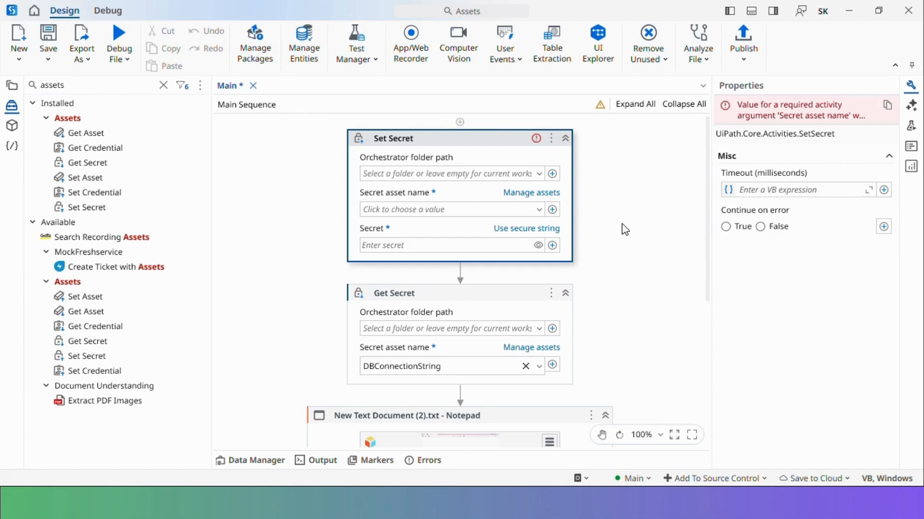
click(539, 210)
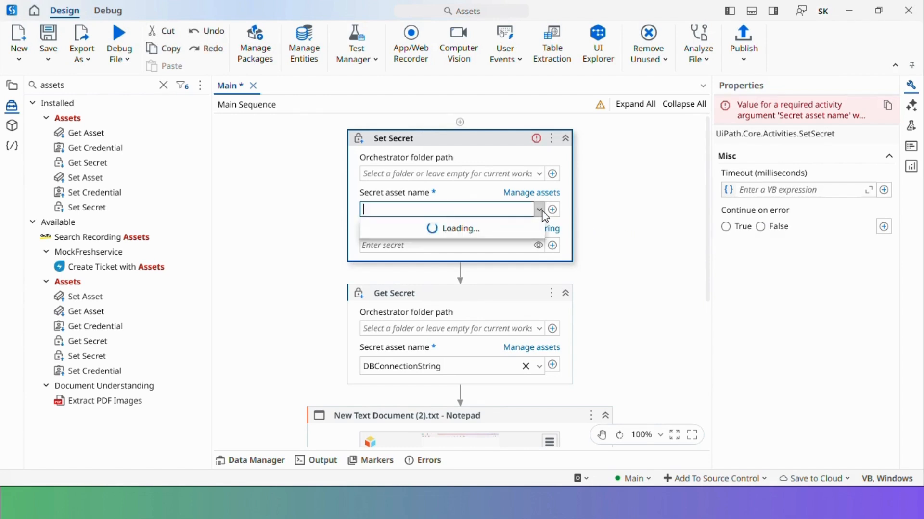
click(464, 224)
click(407, 249)
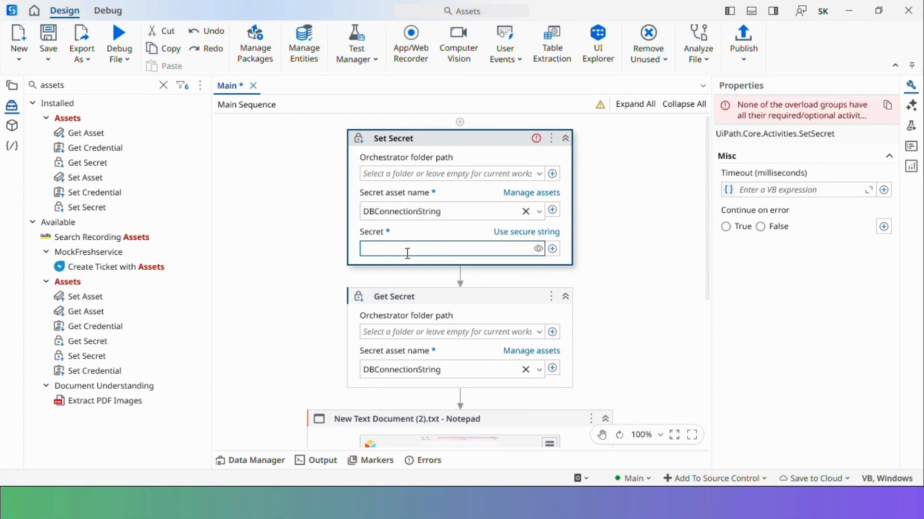
text(••••)
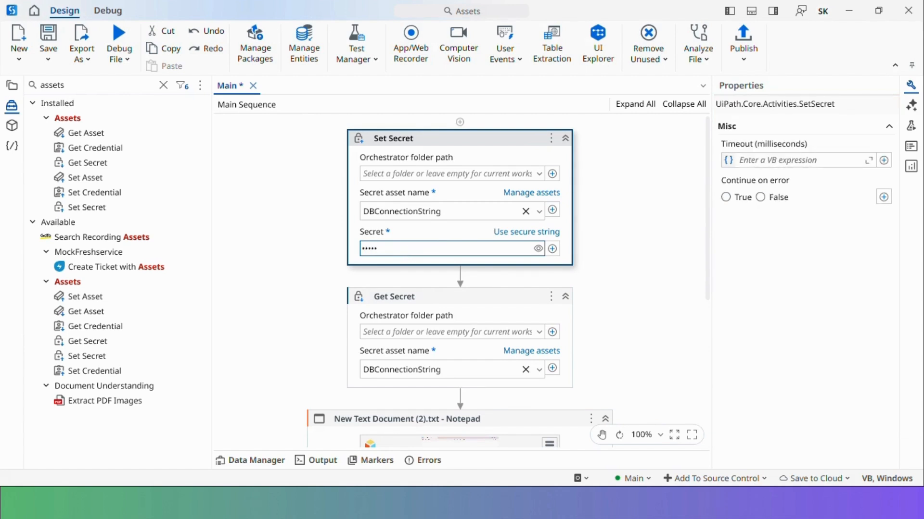
text(•••••••••)
click(498, 304)
key(ctrl+s)
Check the Get Secret output, then run the workflow in debug
click(503, 145)
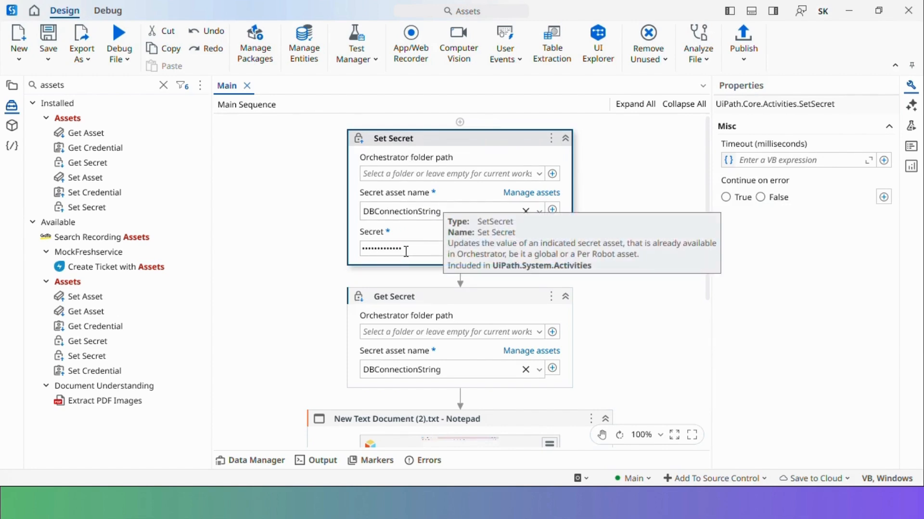
click(378, 298)
scroll(377, 299, down, 3)
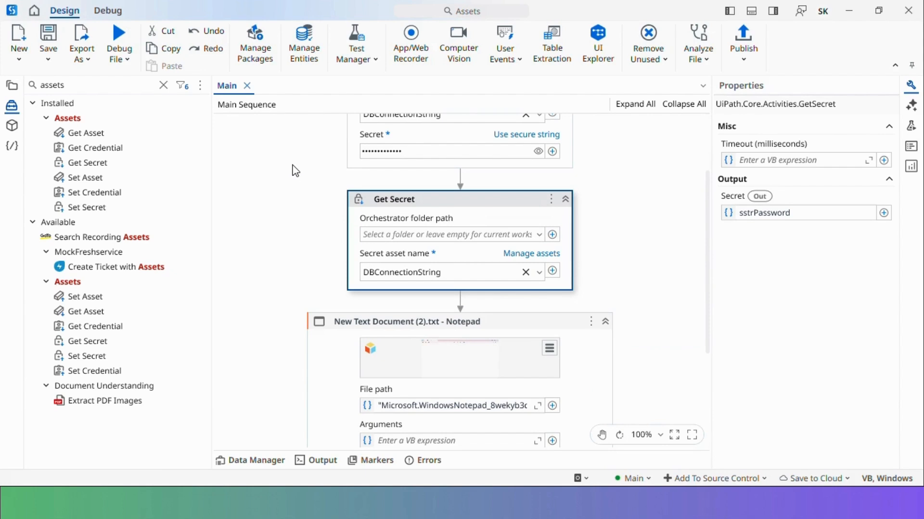
click(120, 44)
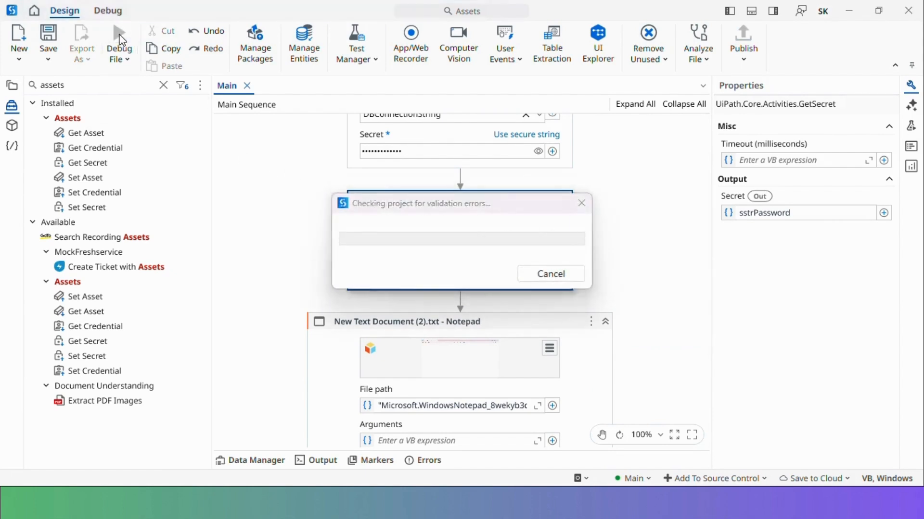